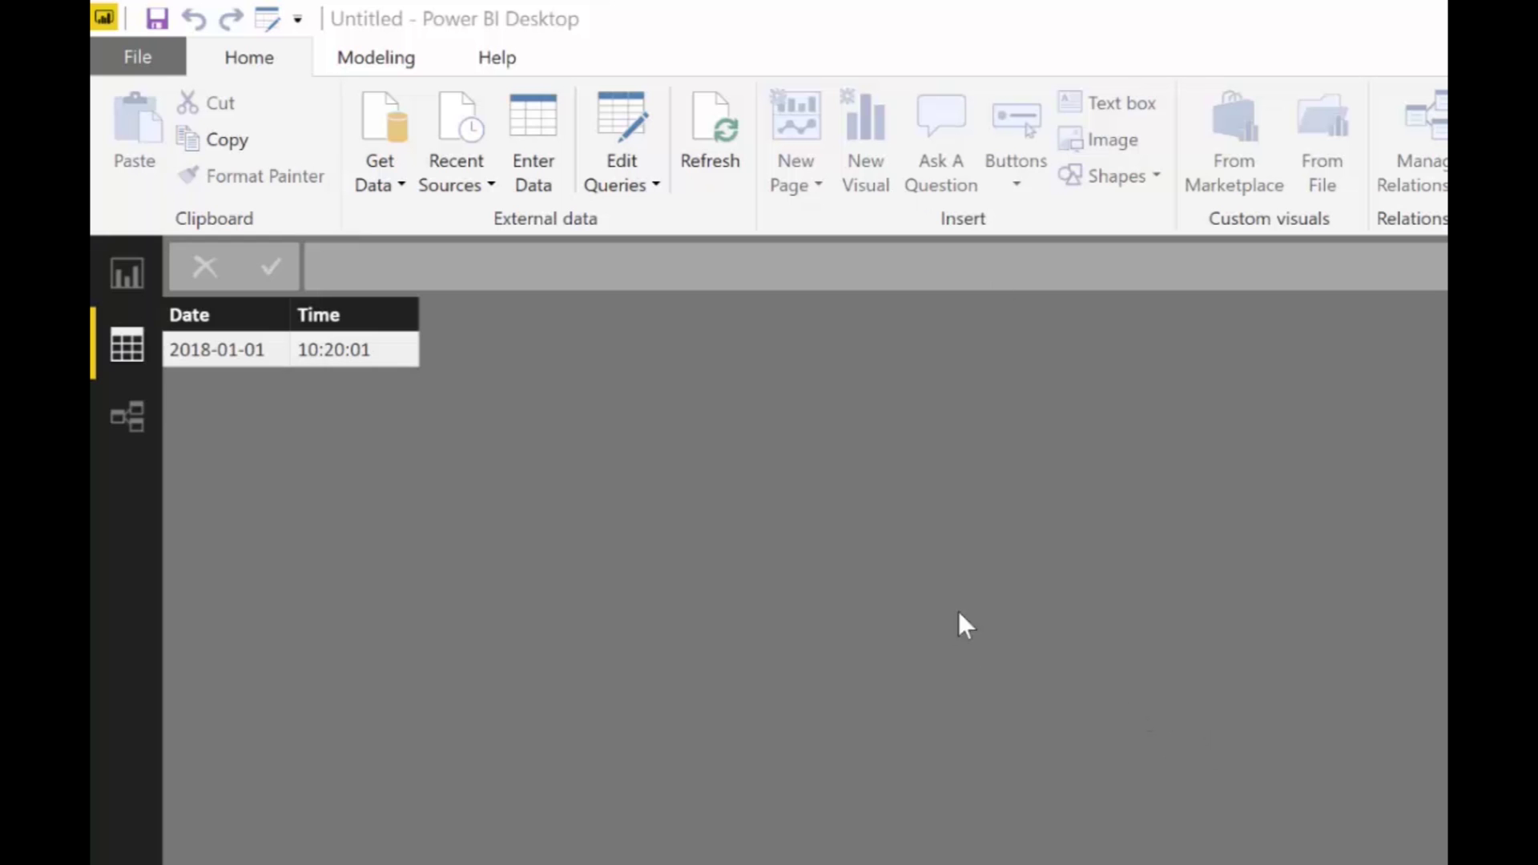
Switch to Report view and back to Data view, then select the Date column.
left_click(130, 269)
left_click(141, 340)
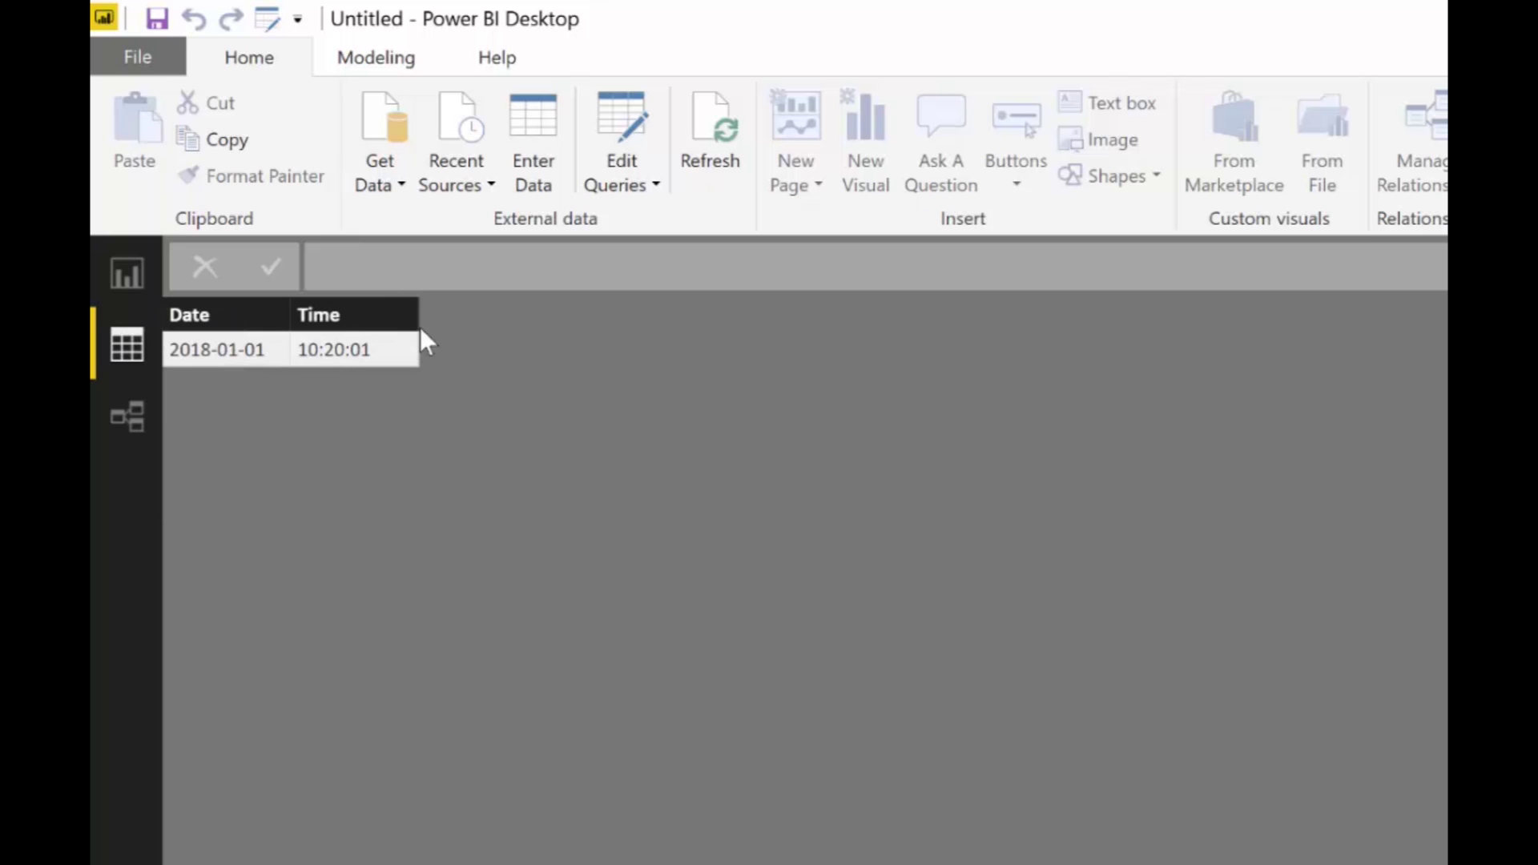
left_click(259, 313)
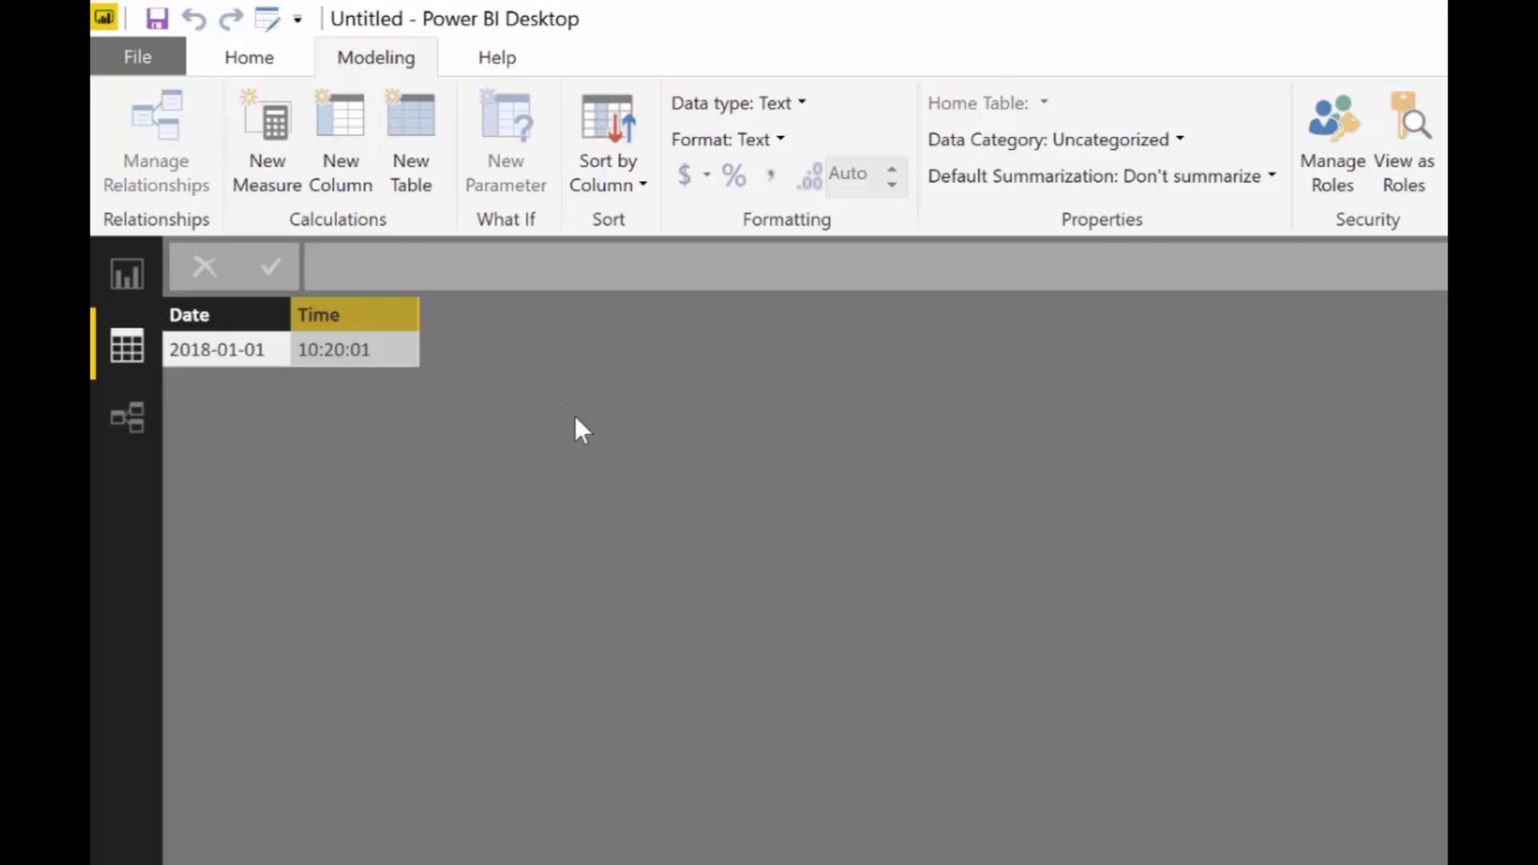
Add a calculated column Date as date = DATEVALUE(Query1[Date]).
left_click(350, 132)
type("D")
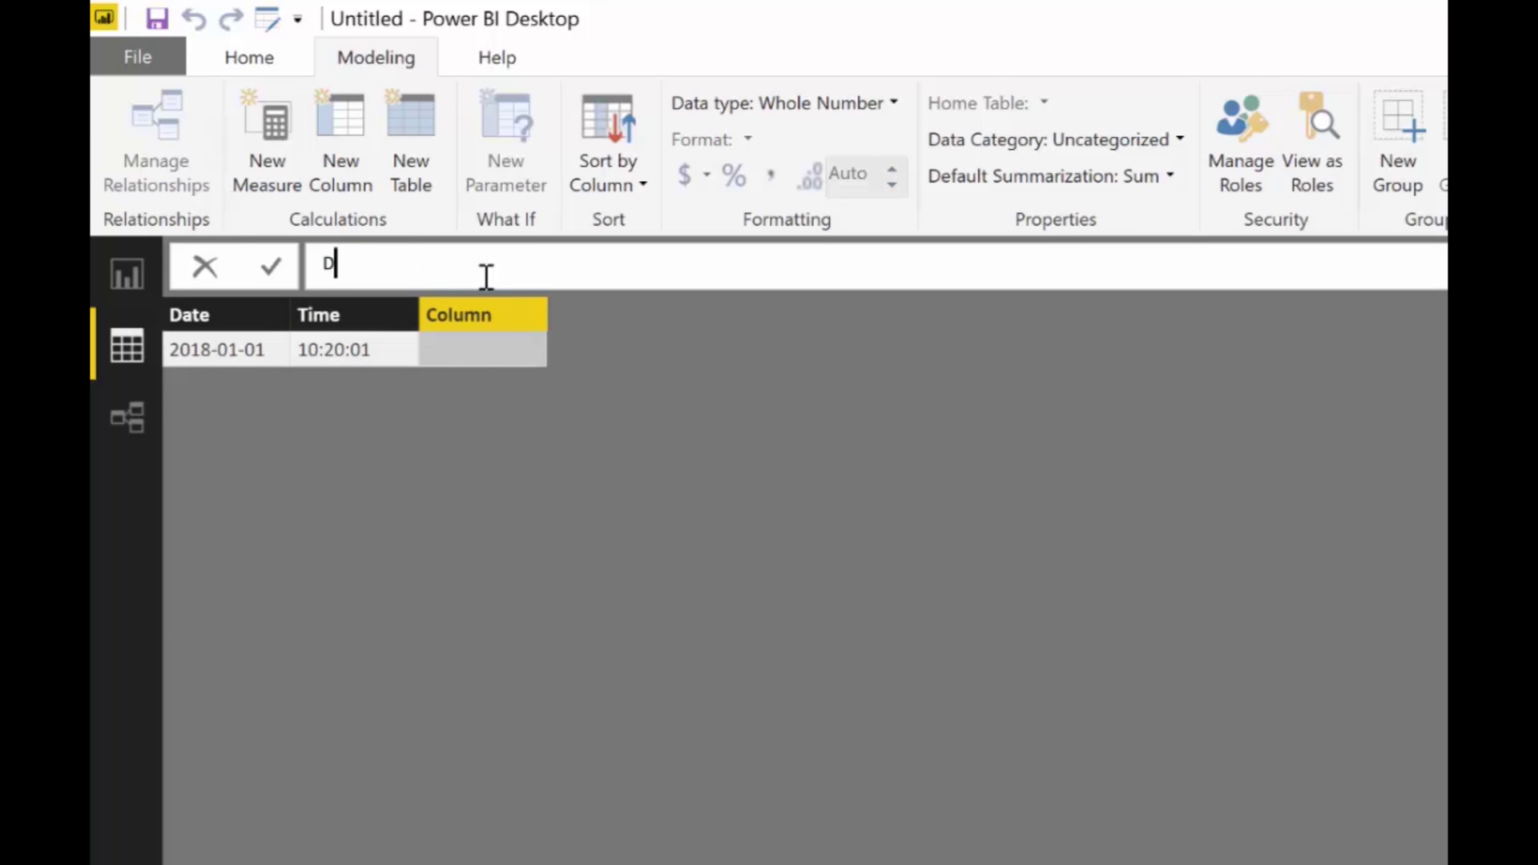
type("ate as date= da")
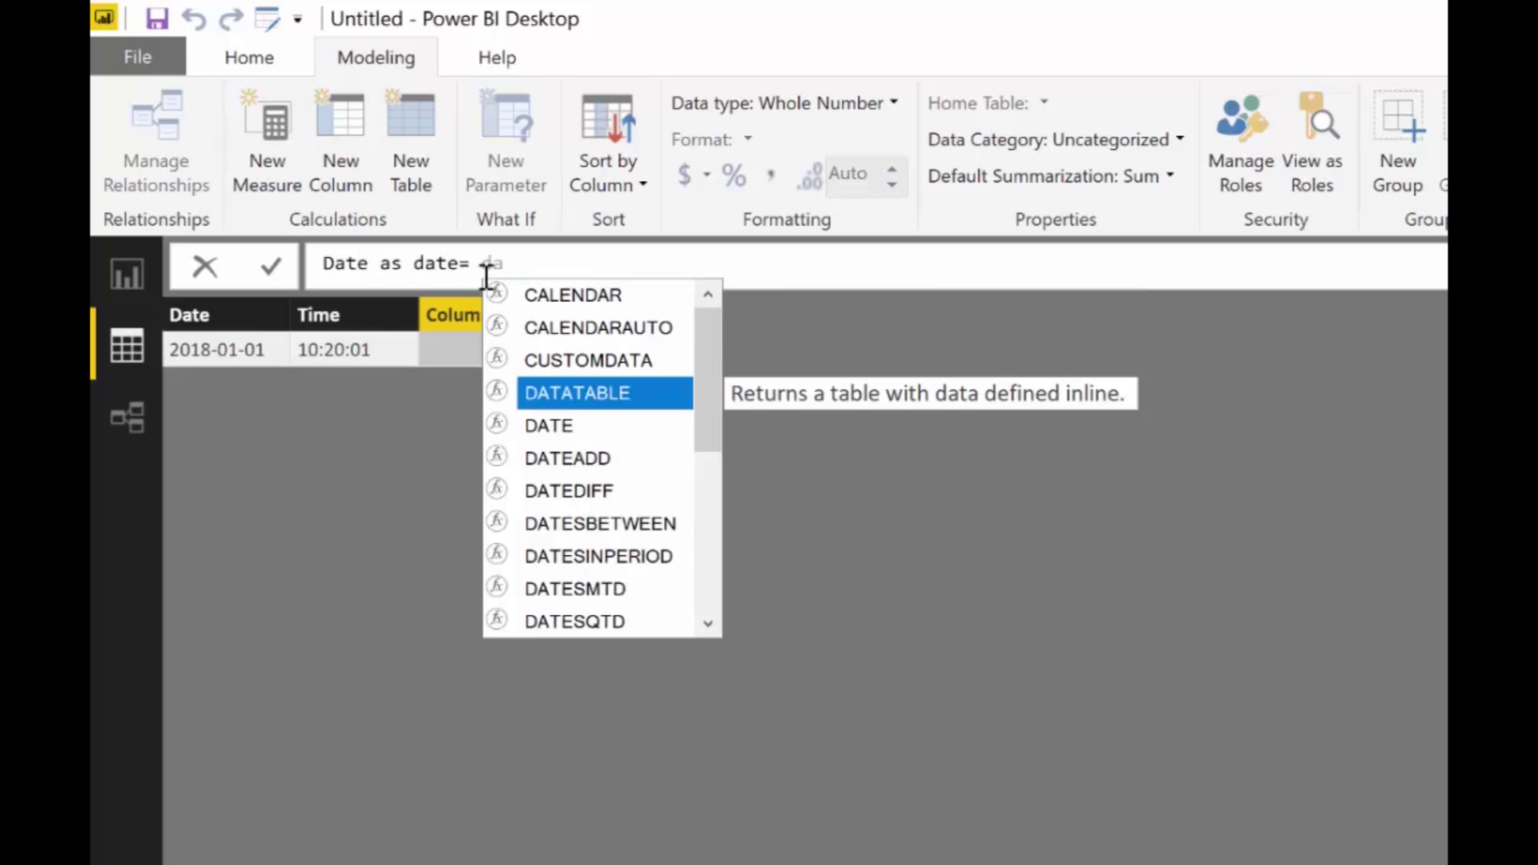
type("tev")
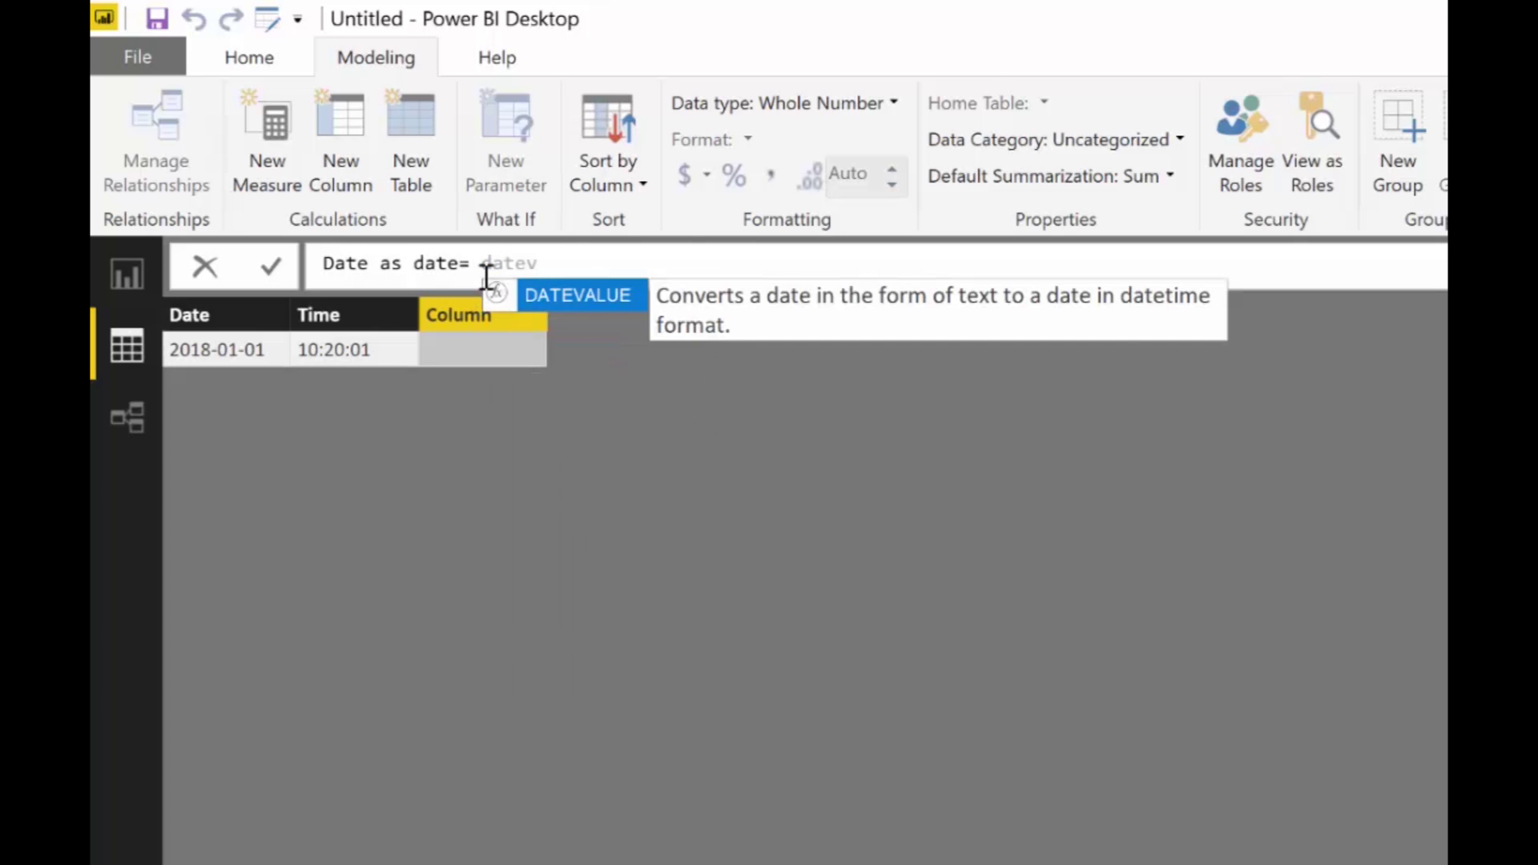
key("Tab")
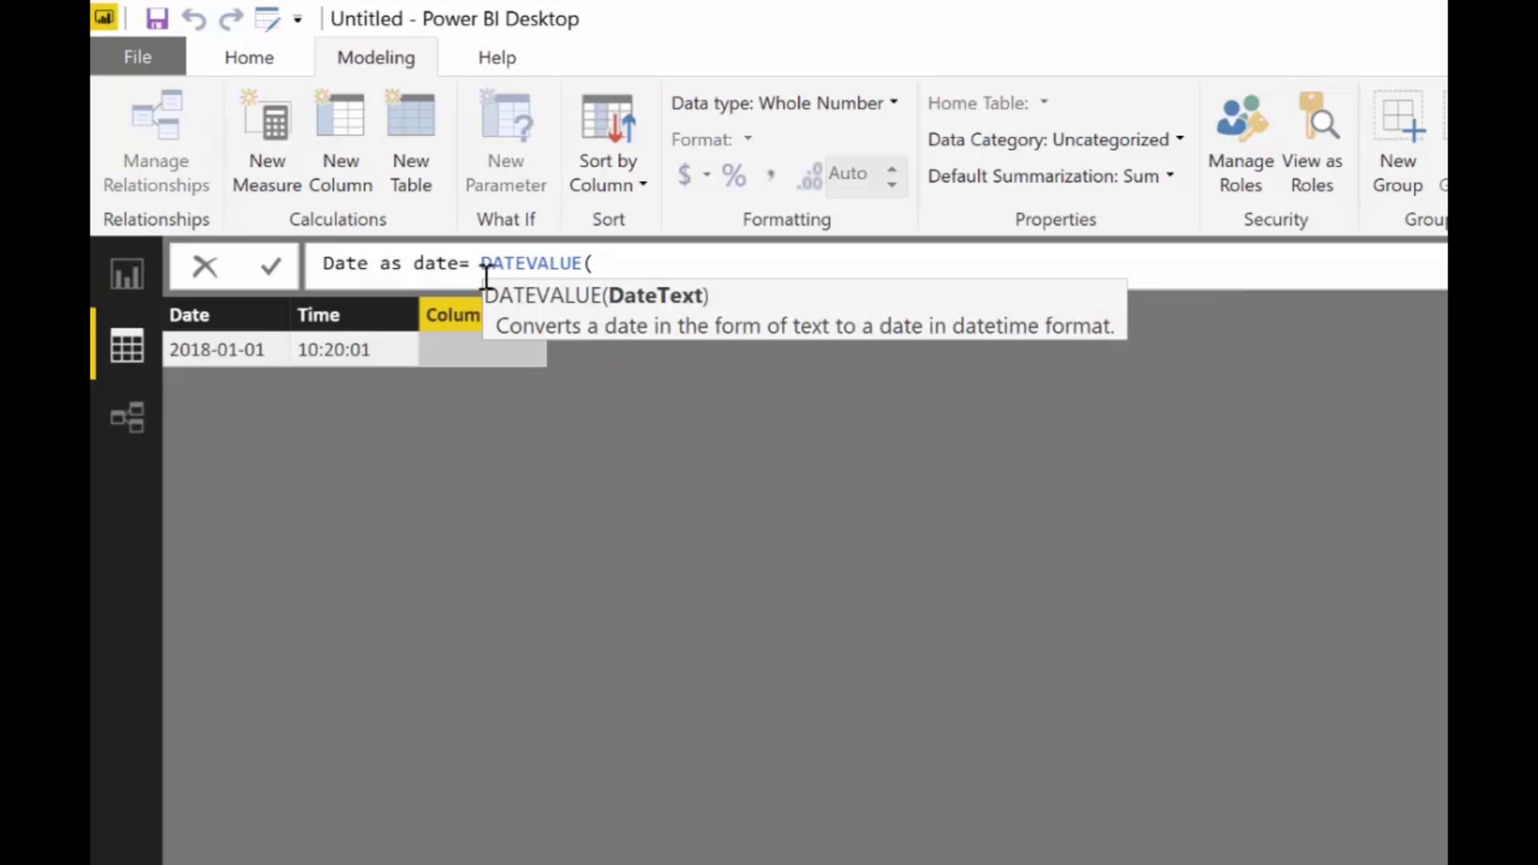
type("date")
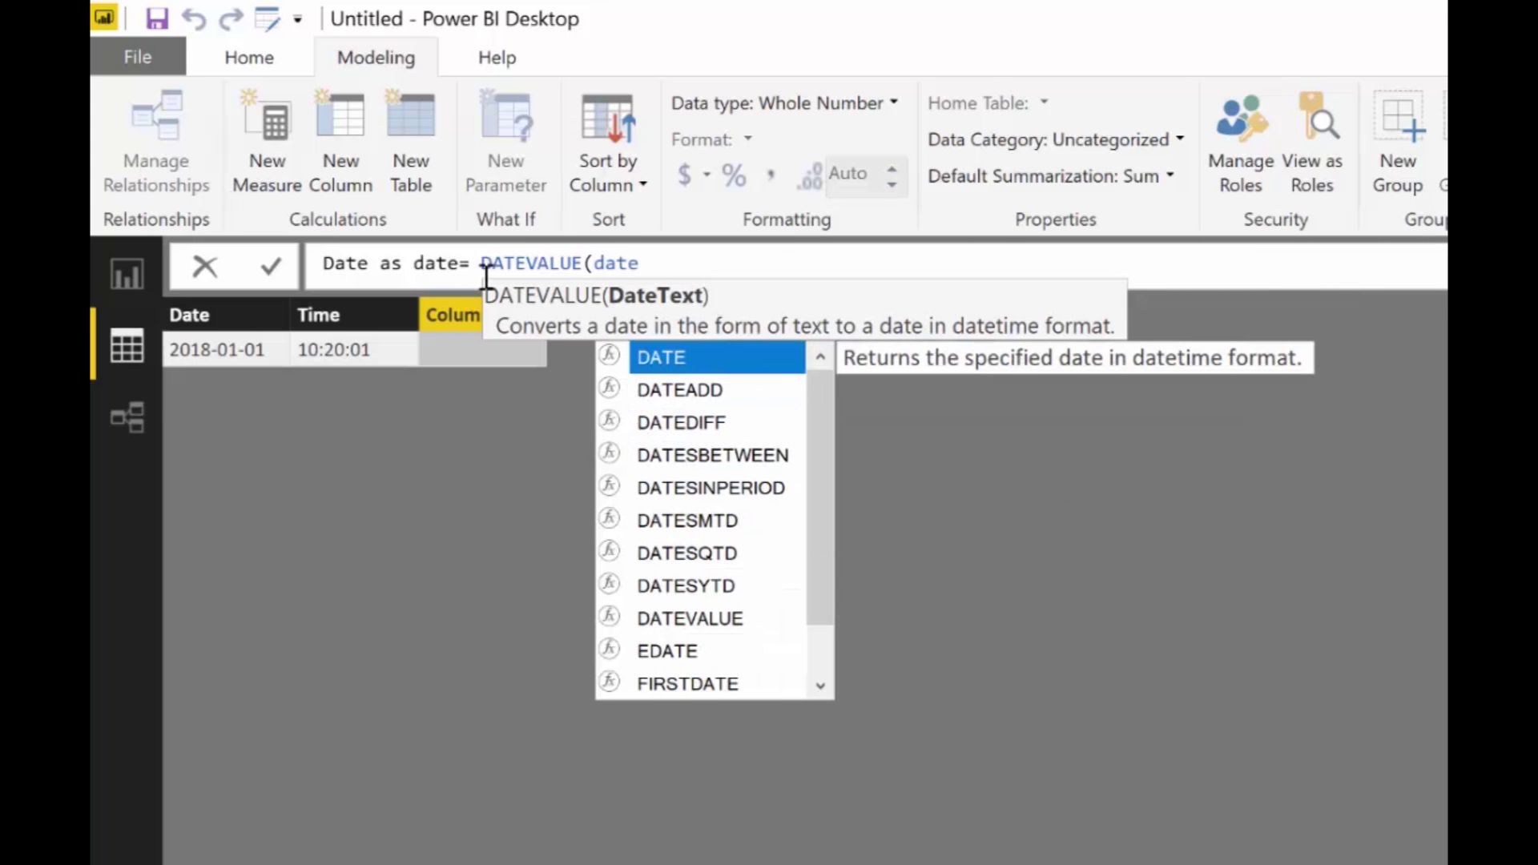
key("Down")
key("Down")
key("Down")
key("Down")
key("Down")
key("Down")
key("Down")
key("Down")
key("Down")
key("Down")
key("Down")
key("Down")
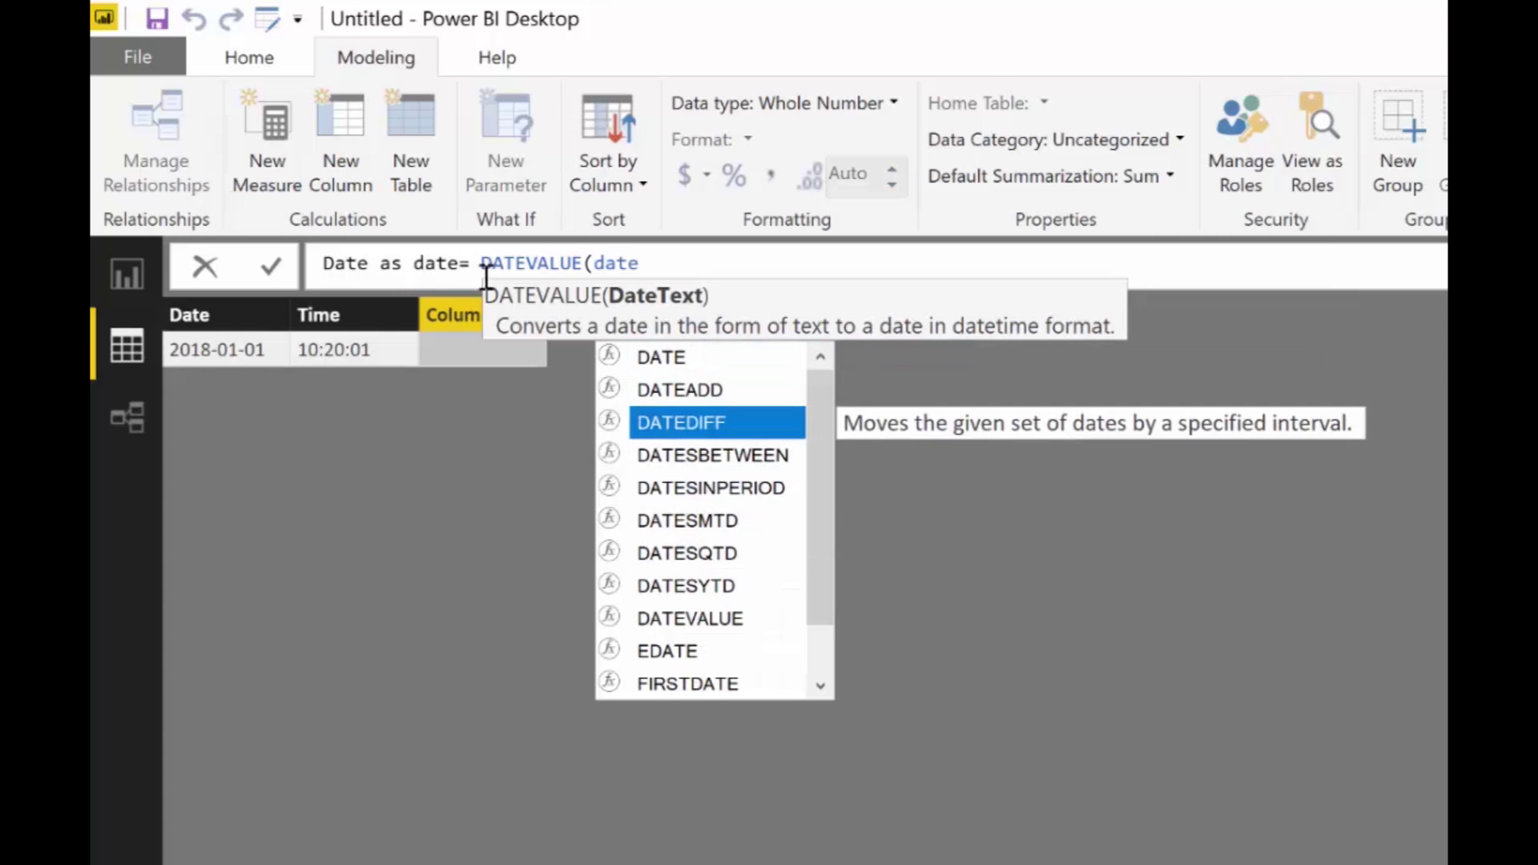
key("Tab")
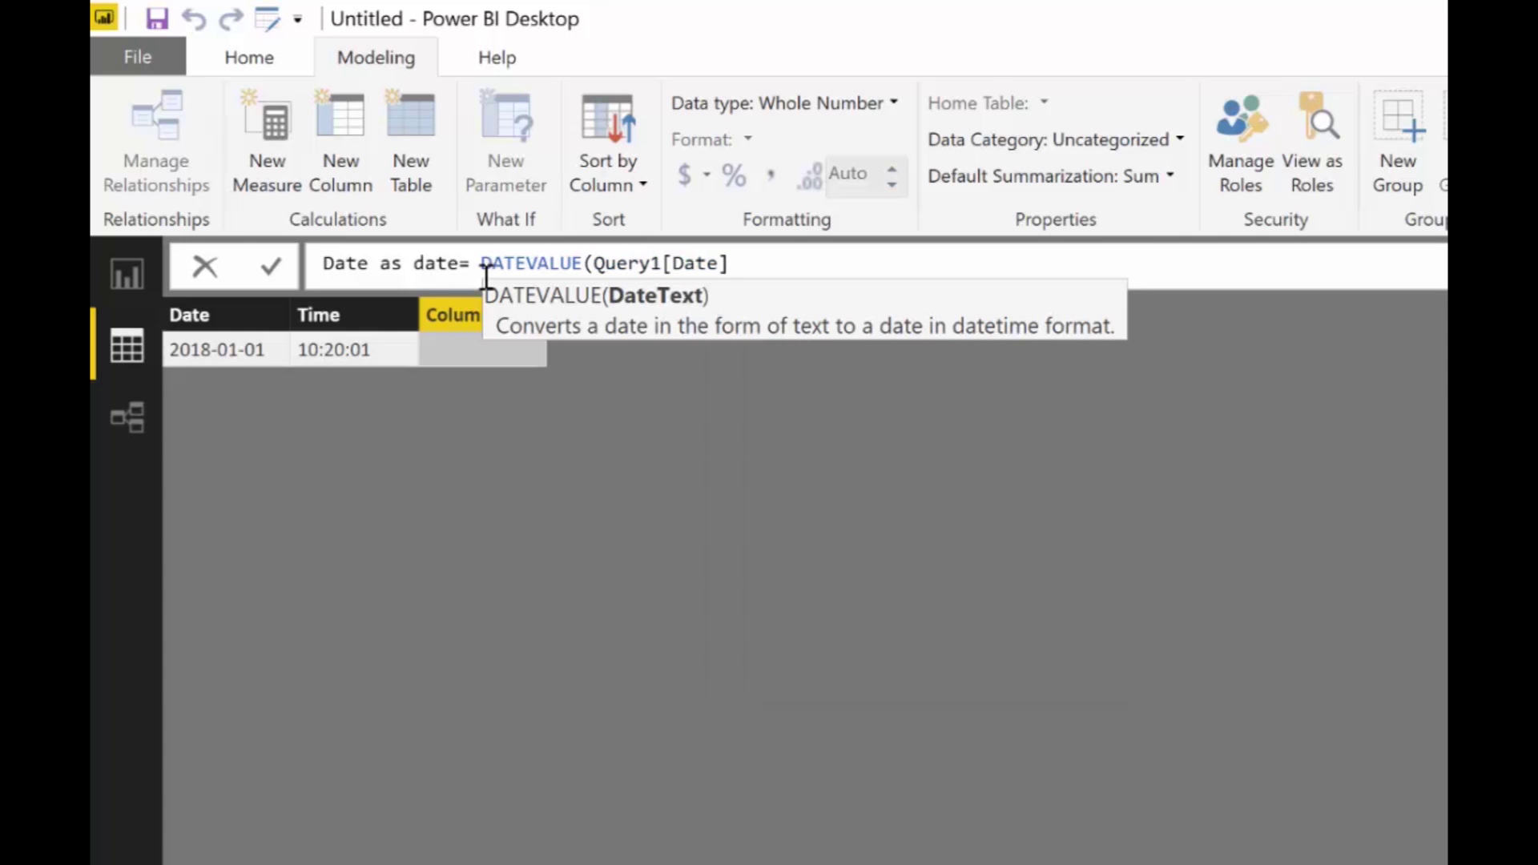
type(")")
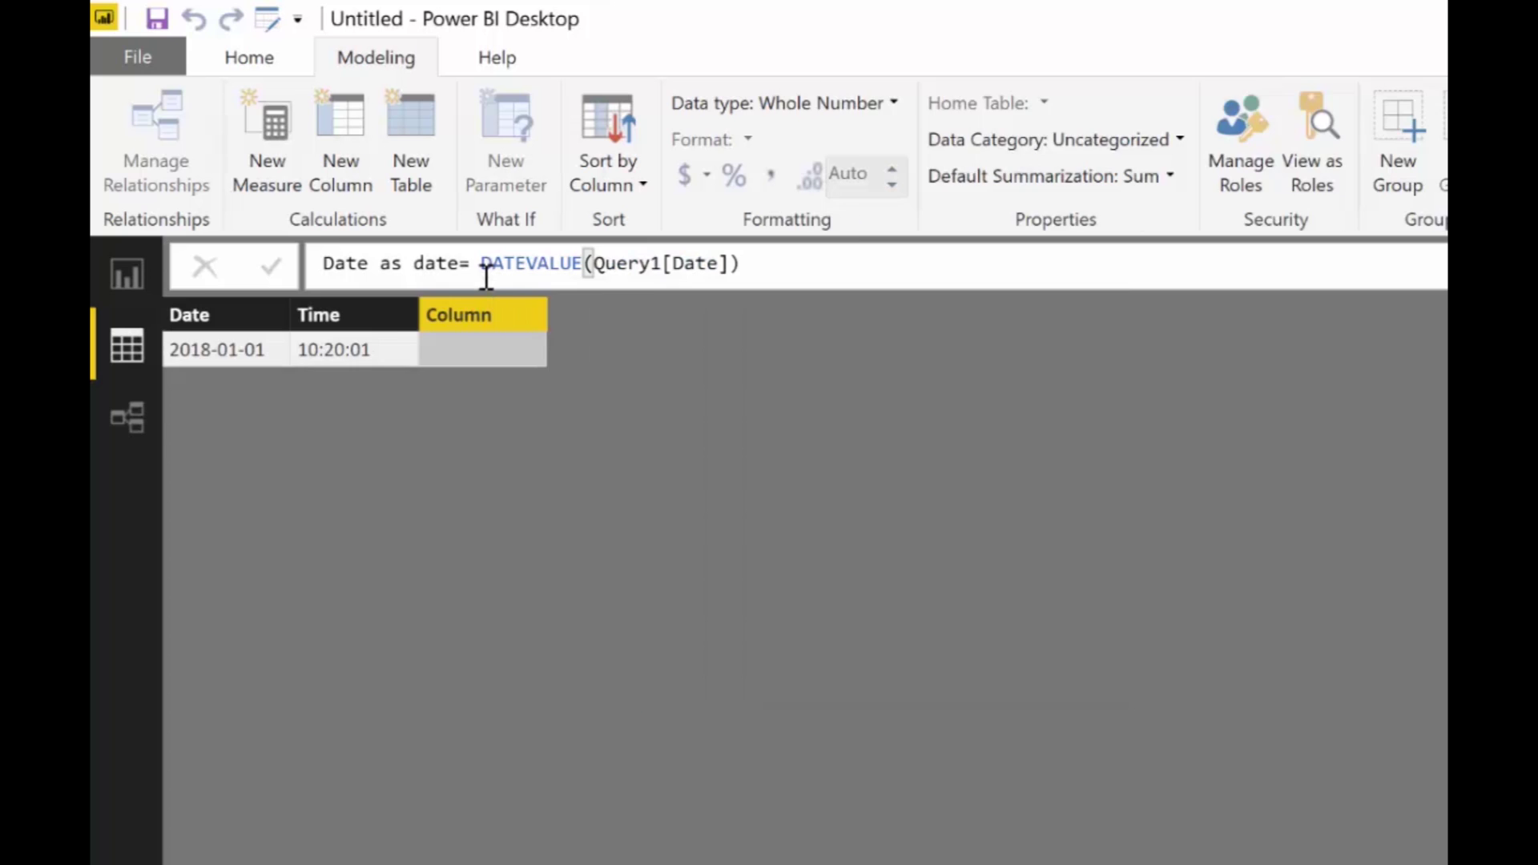
key("Return")
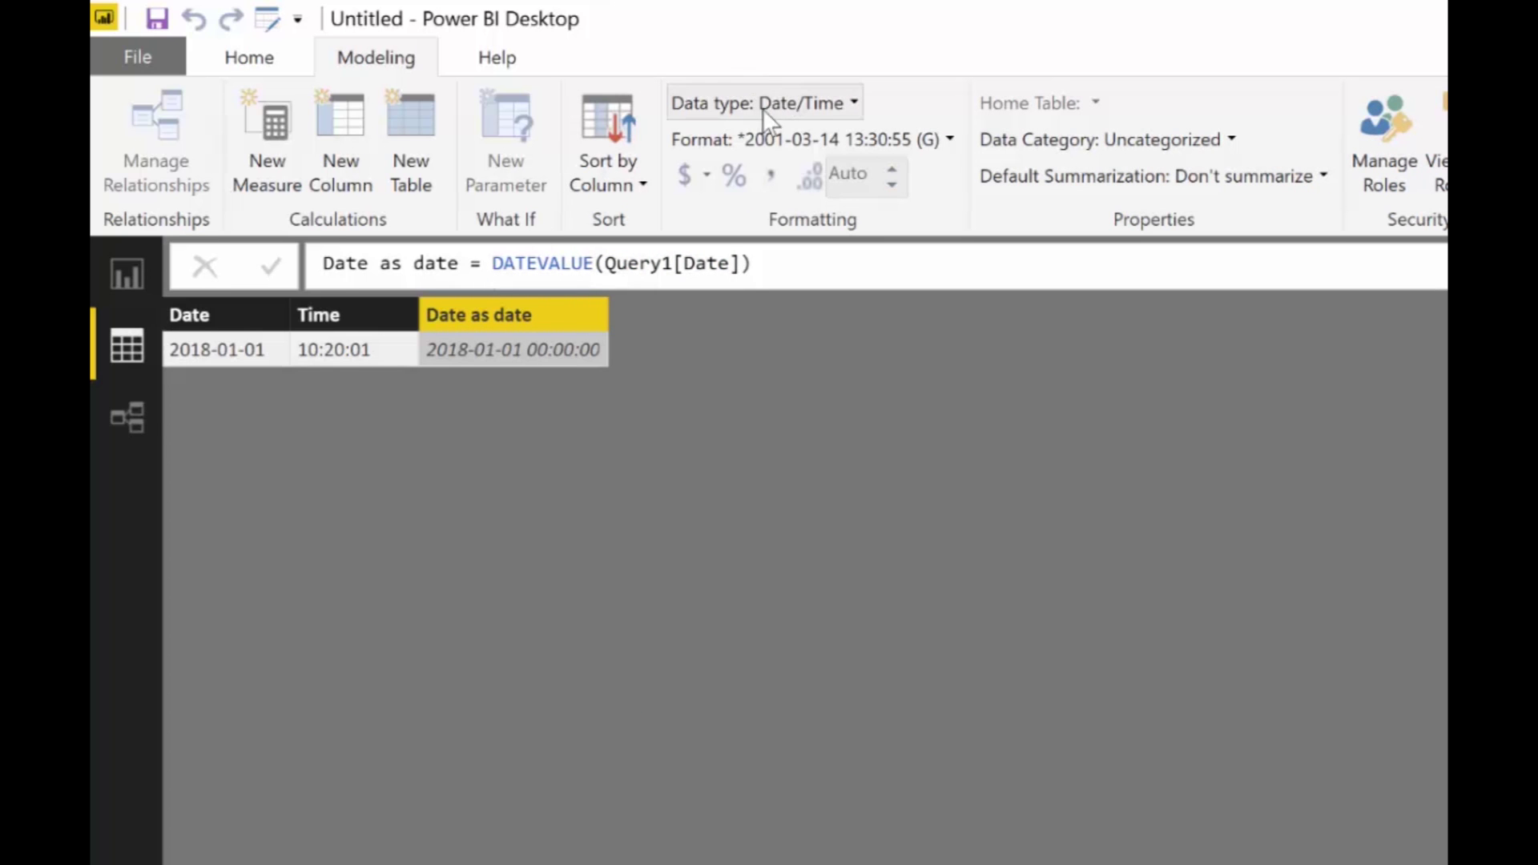
Make Date as date a Date type shown as yyyy-MM-dd, comparing it with the original Date column.
left_click(804, 91)
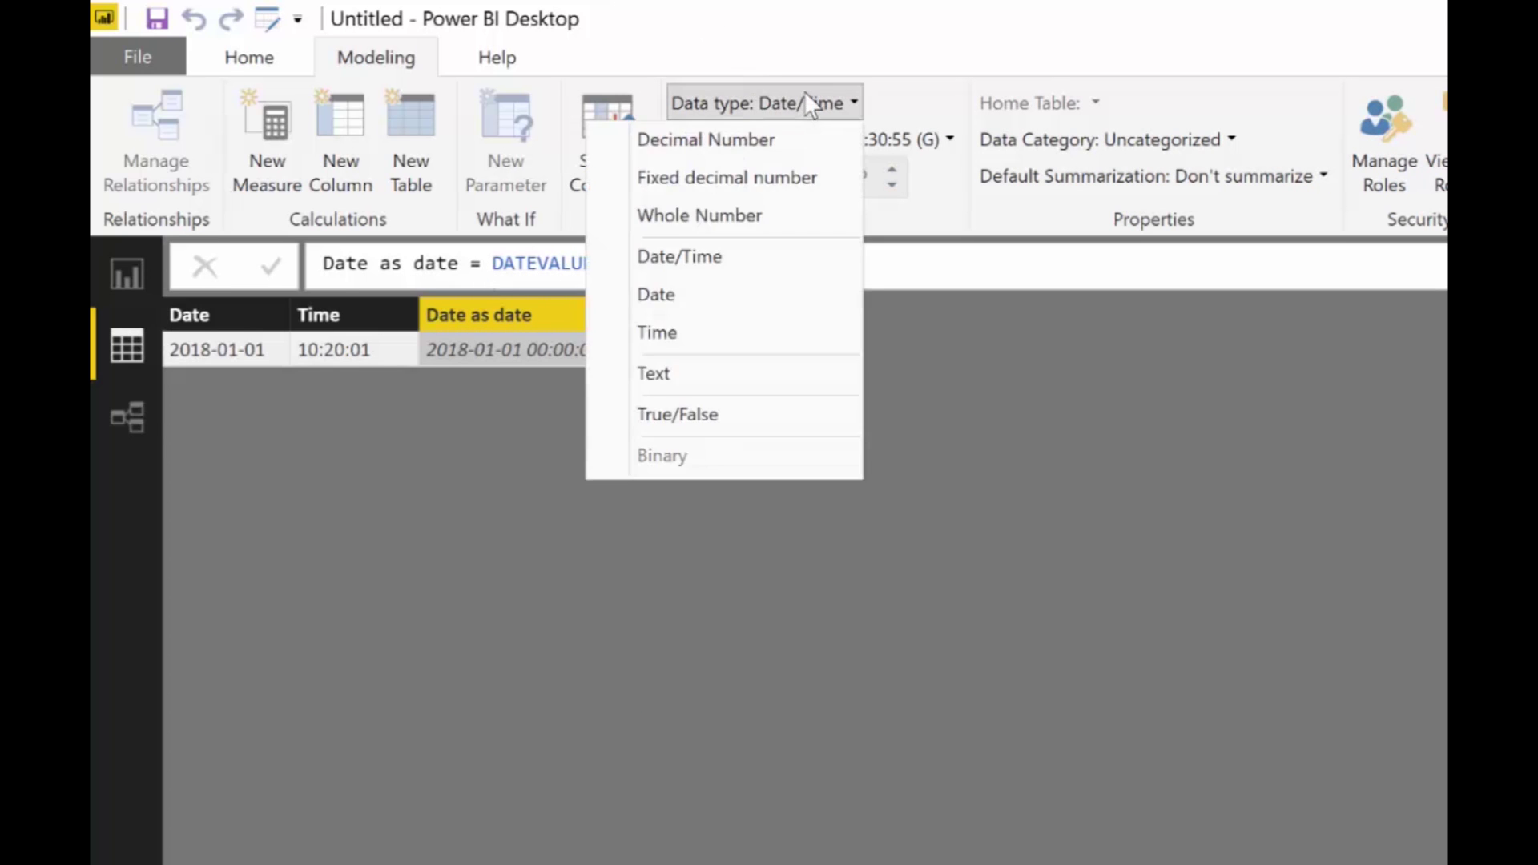
left_click(682, 293)
left_click(873, 144)
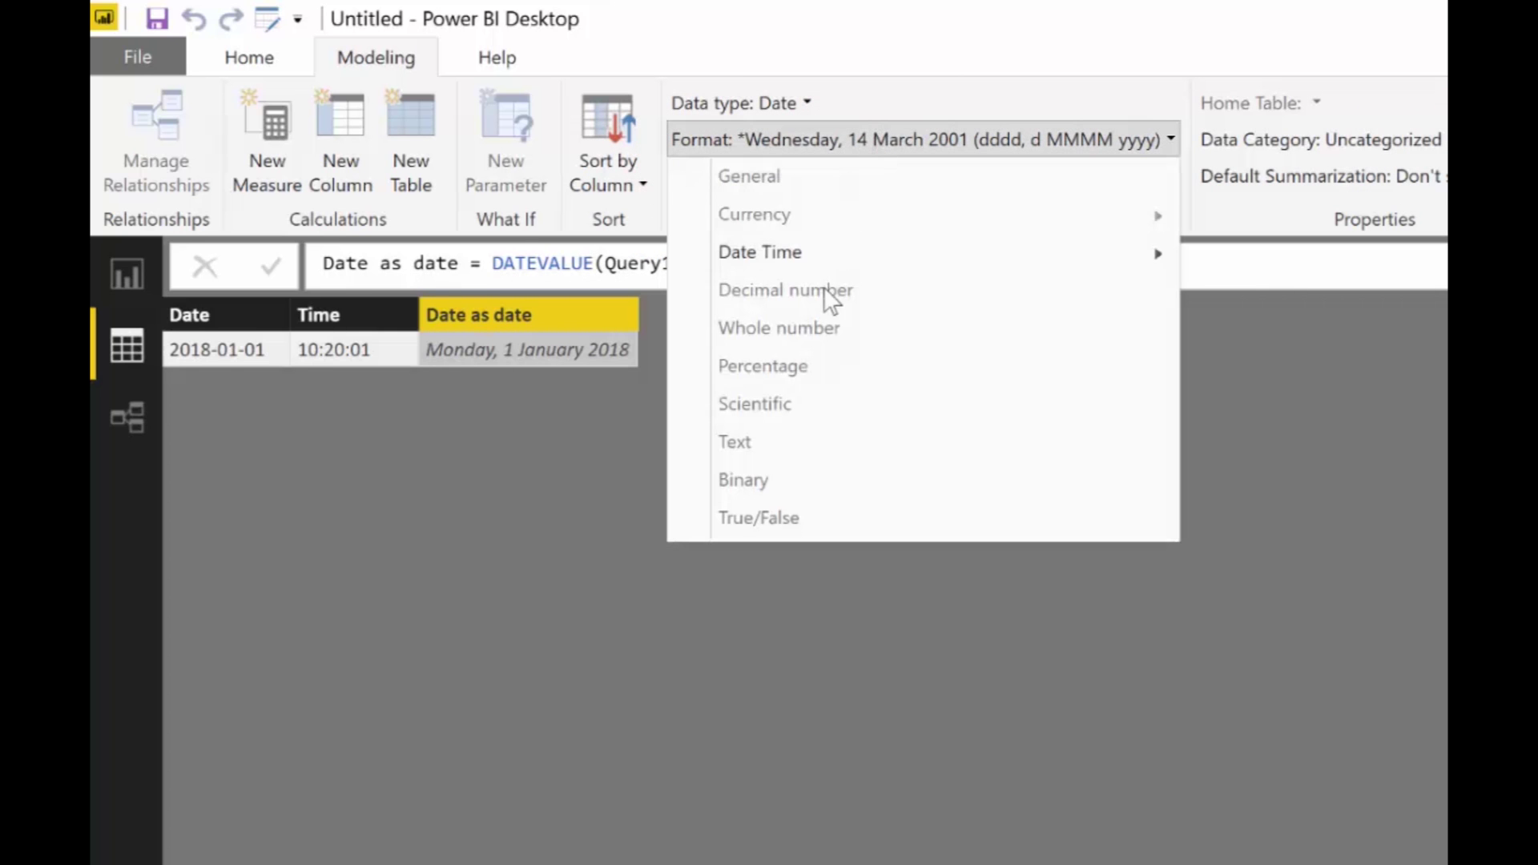
mouse_move(737, 264)
left_click(442, 262)
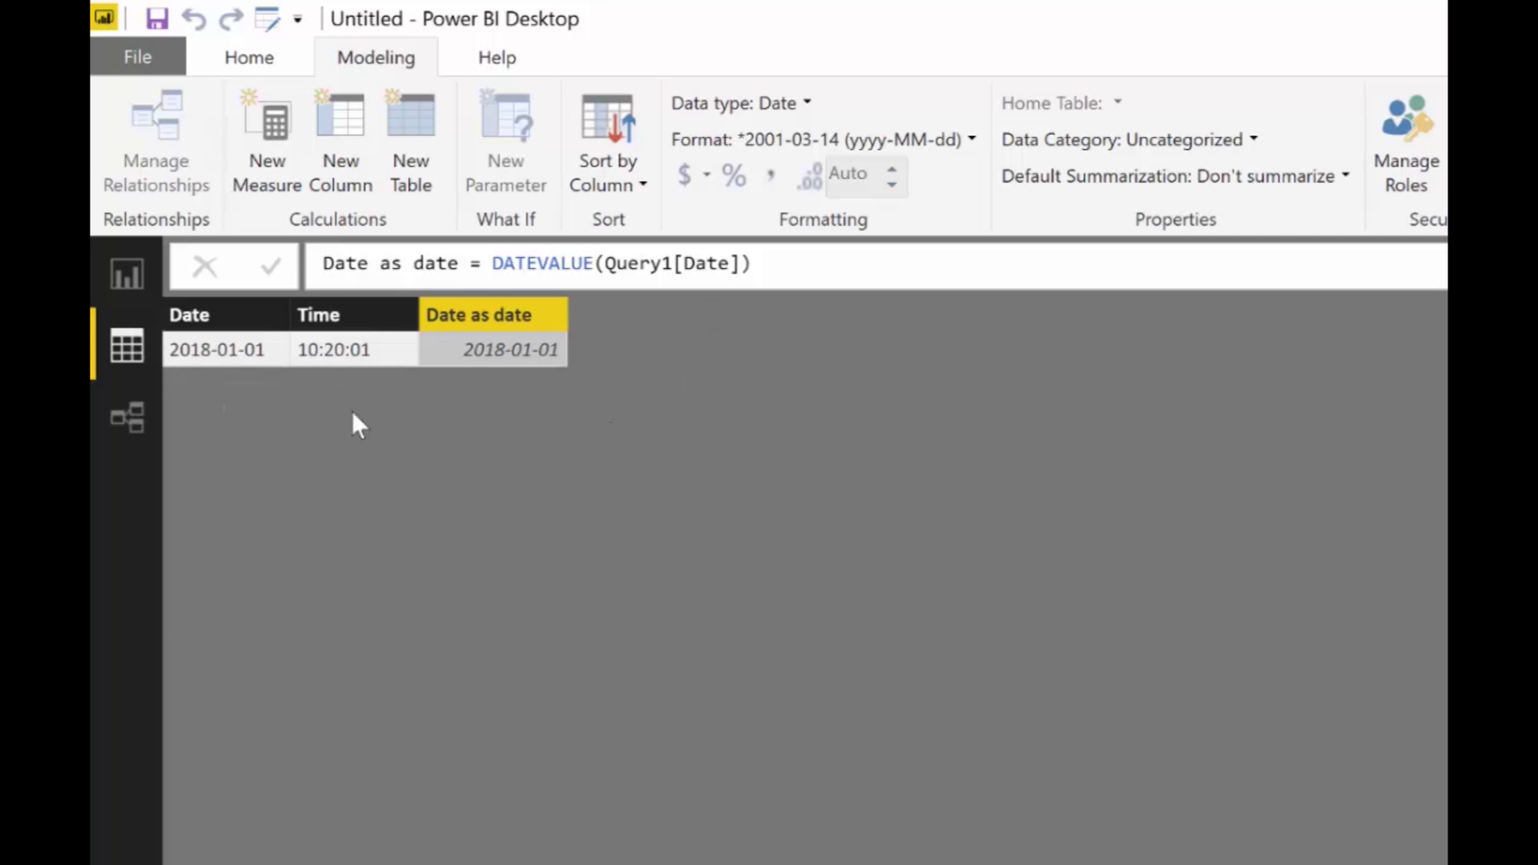
left_click(212, 315)
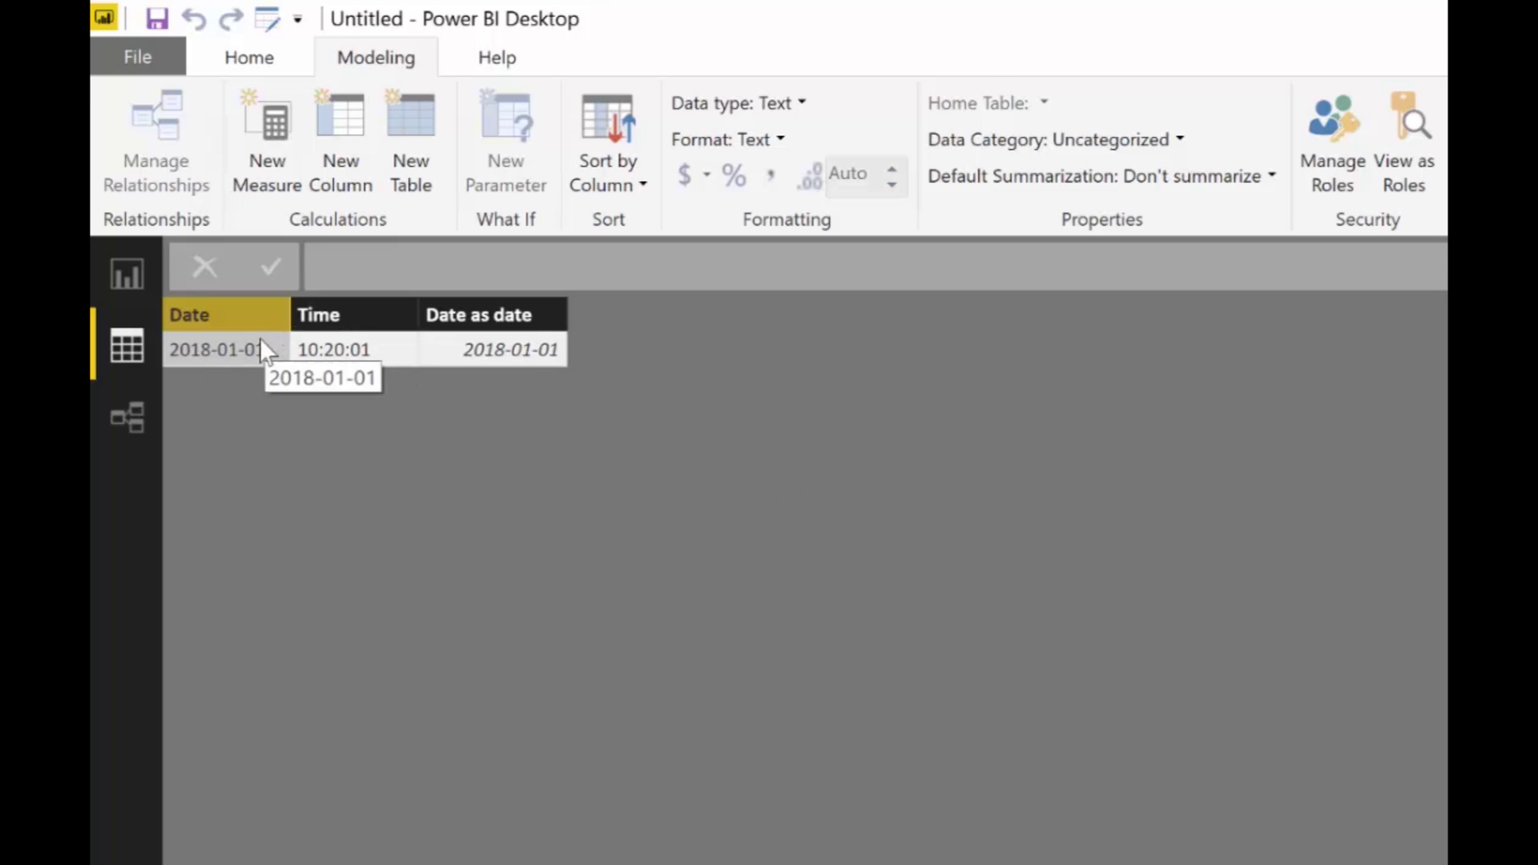
left_click(519, 317)
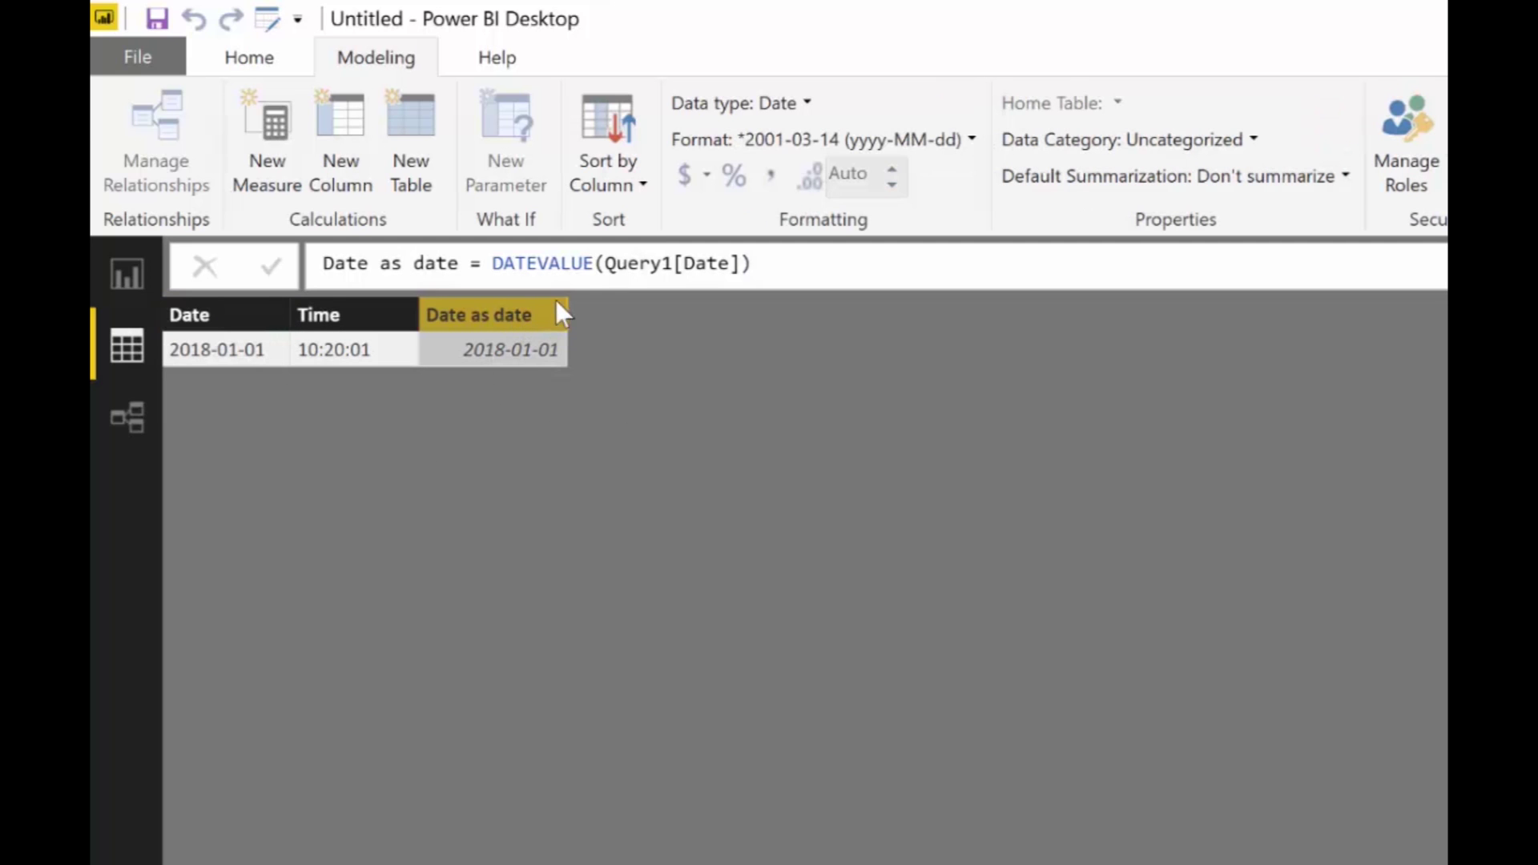
Add a calculated column Time as time = TIMEVALUE(Query1[Time]).
left_click(358, 140)
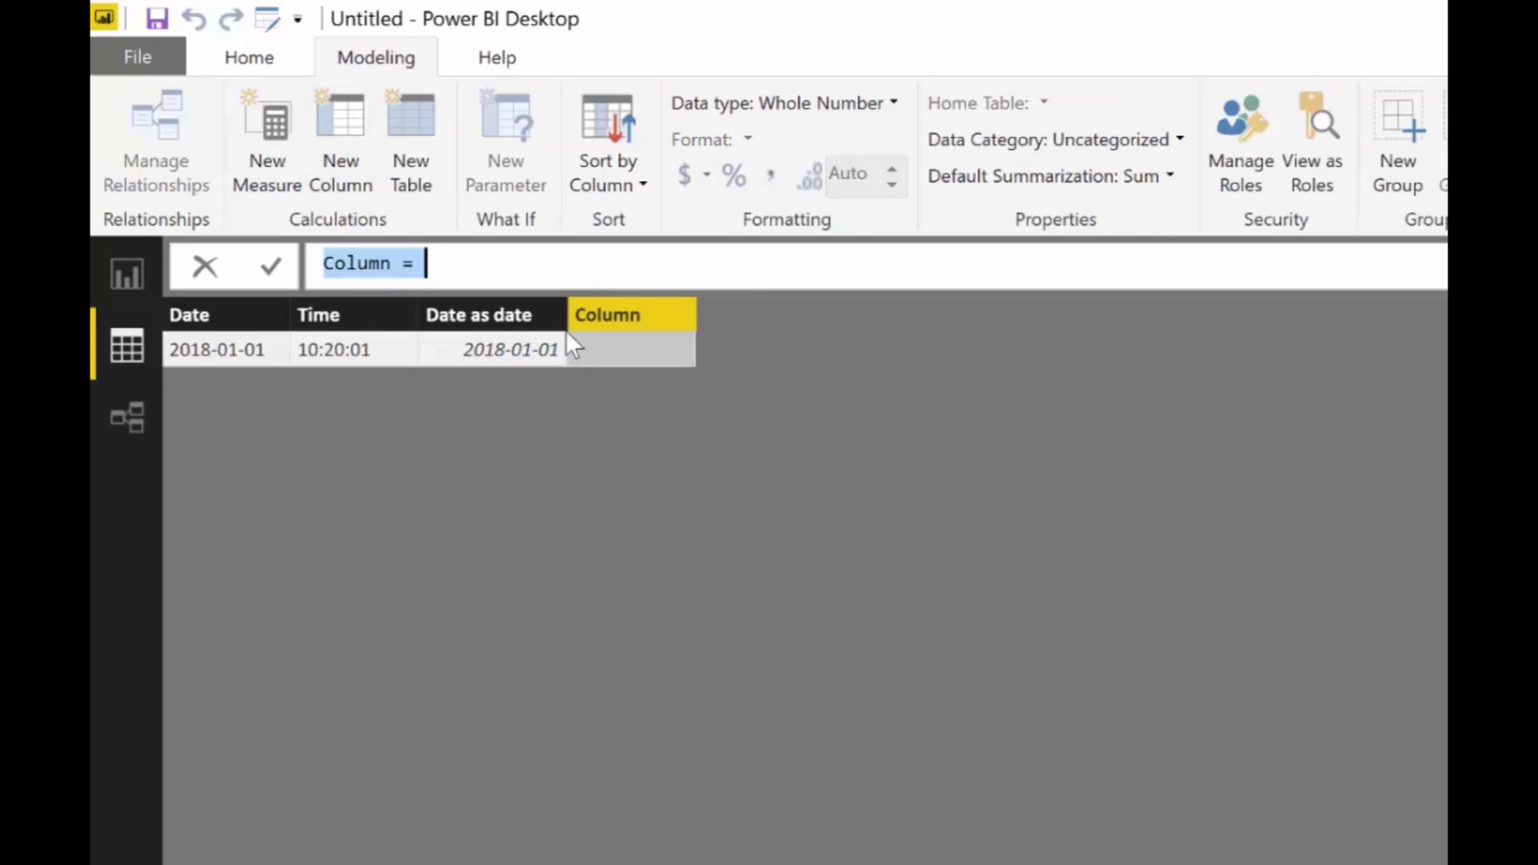
type("Time ")
type("as time= d")
type("a")
key("BackSpace")
key("BackSpace")
type("timev")
left_click(566, 295)
type("time")
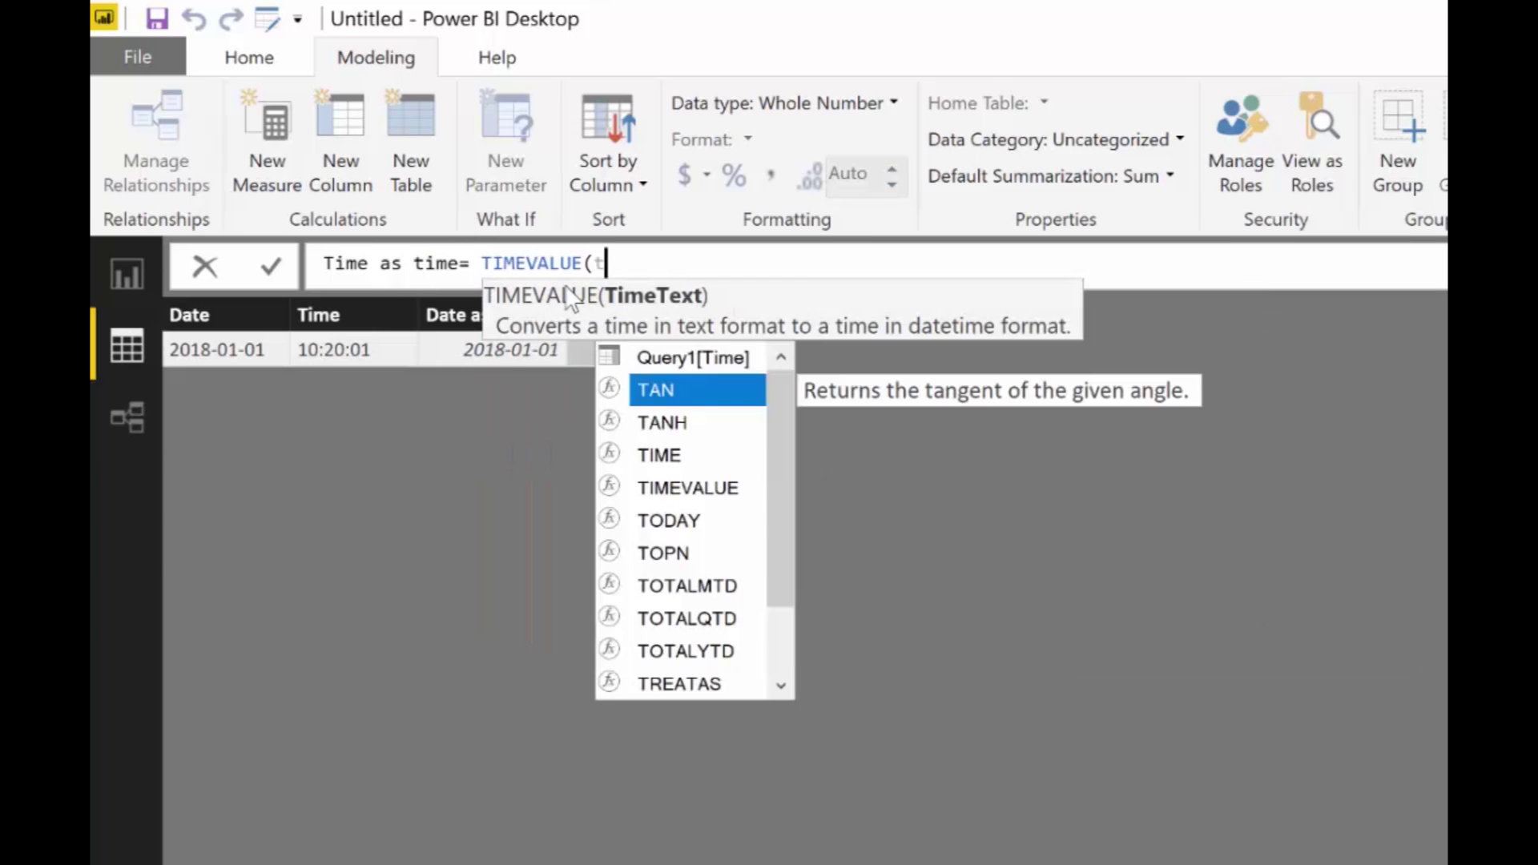
key("Up")
key("Tab")
type(")")
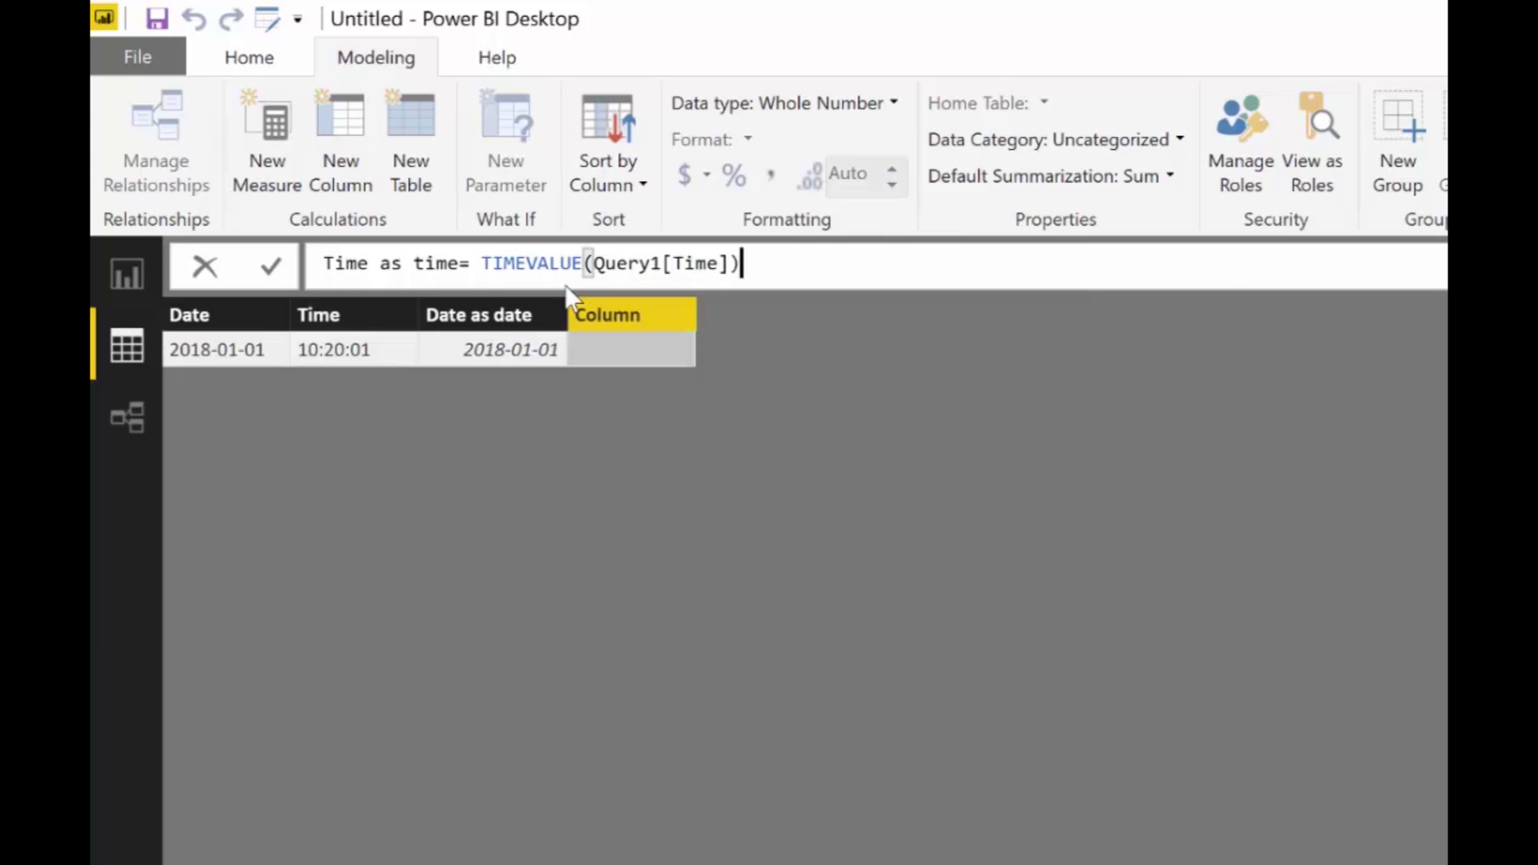
key("Return")
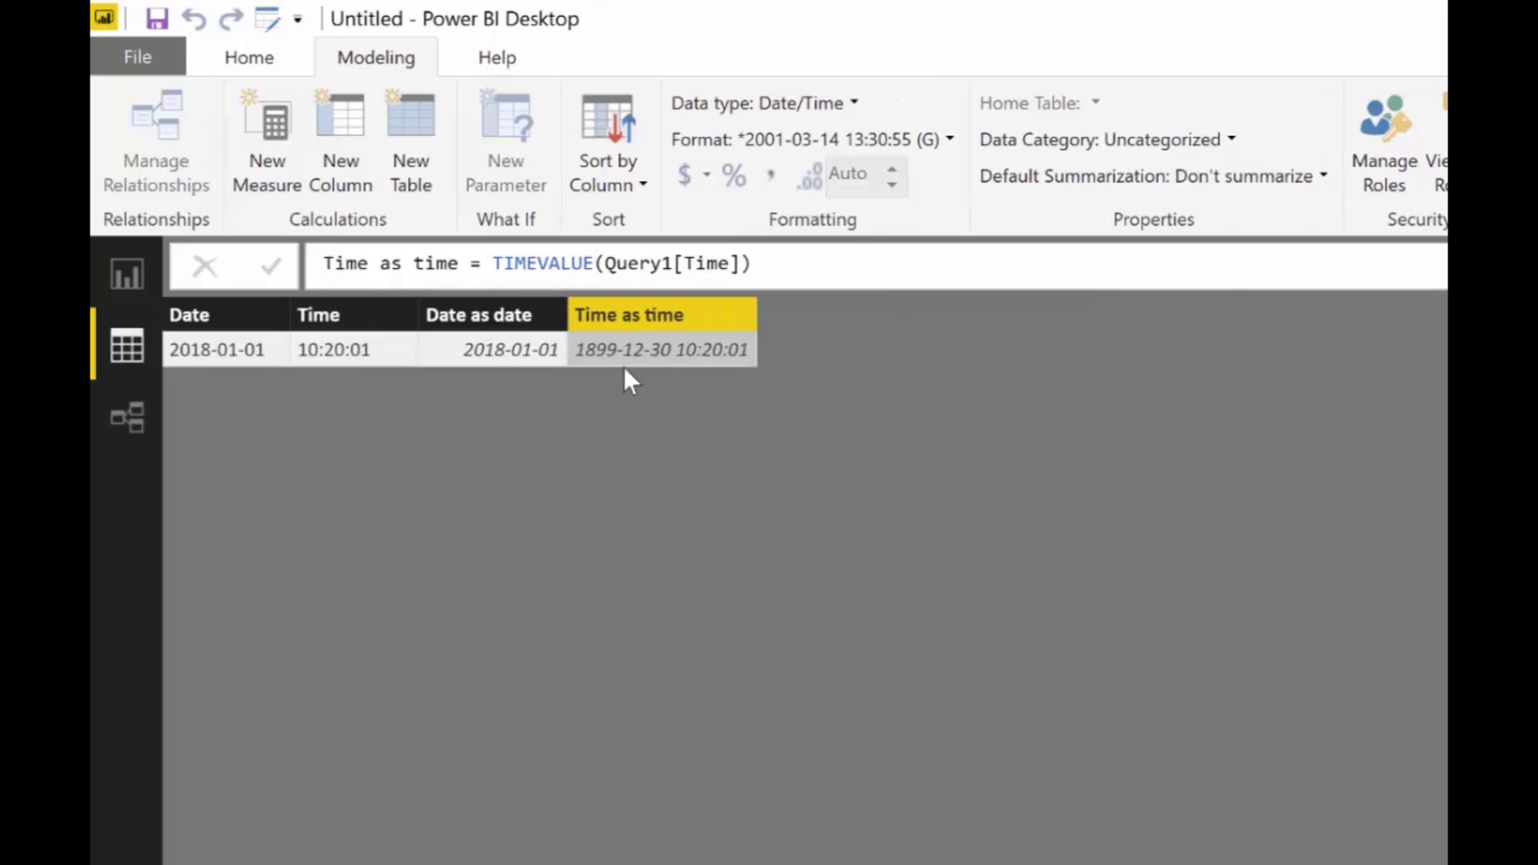
Set the Time as time column's data type to Time, then change it to Date/Time.
left_click(825, 106)
left_click(746, 334)
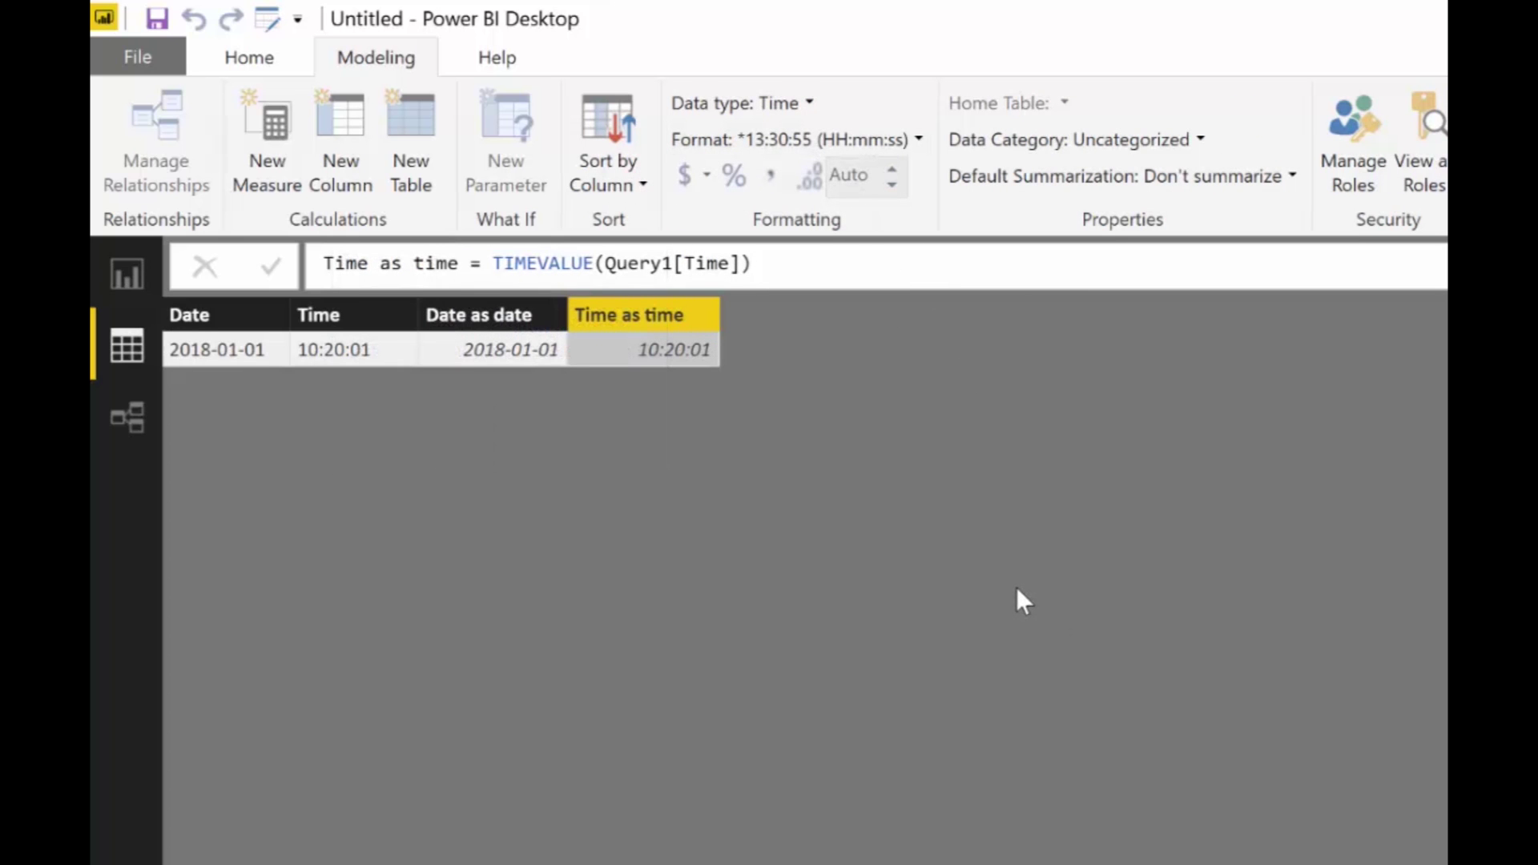
left_click(796, 100)
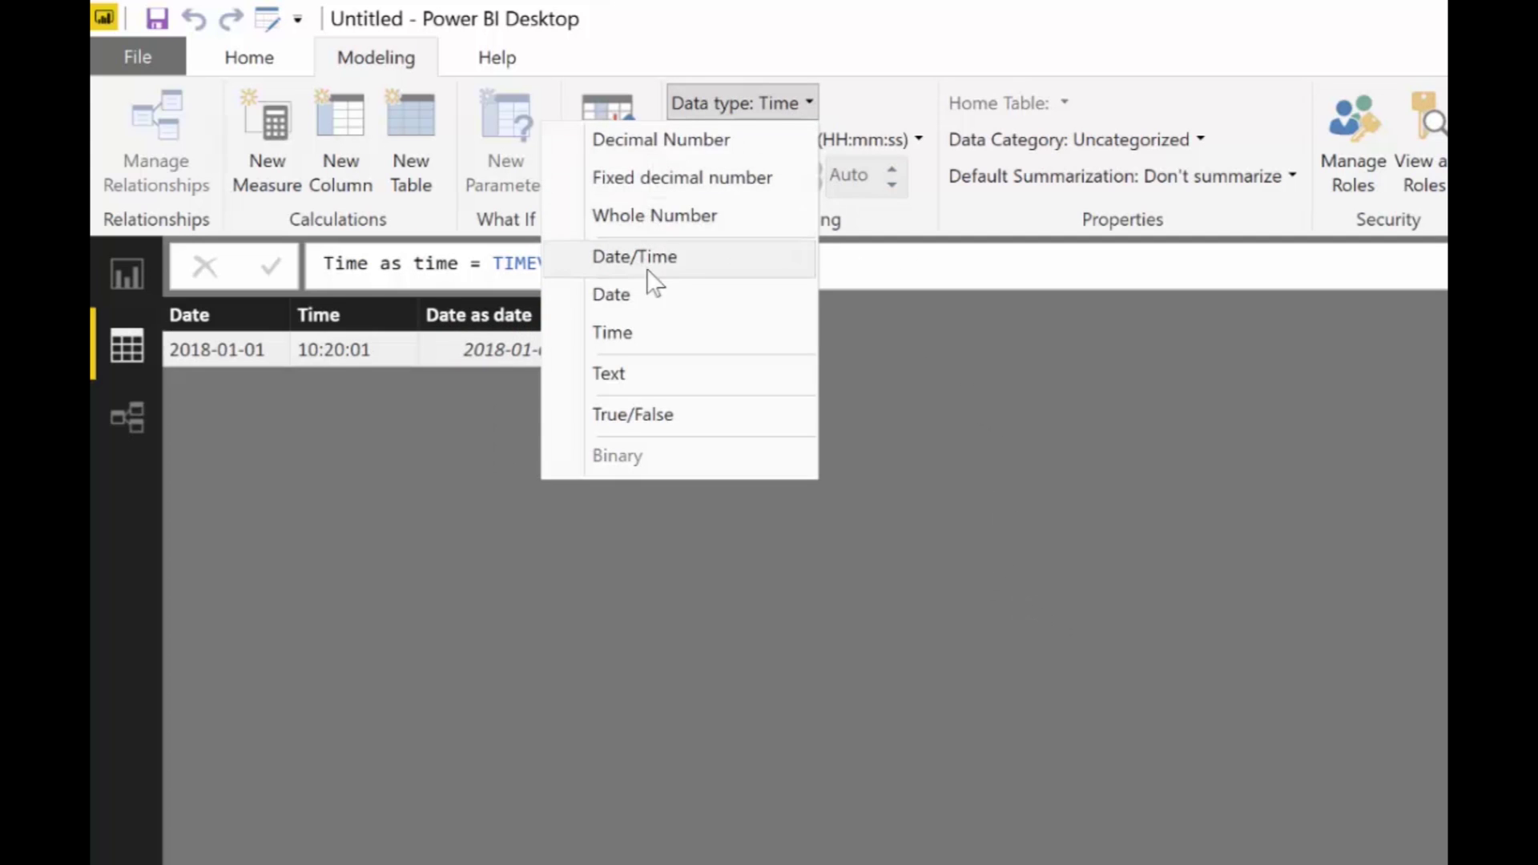
left_click(665, 258)
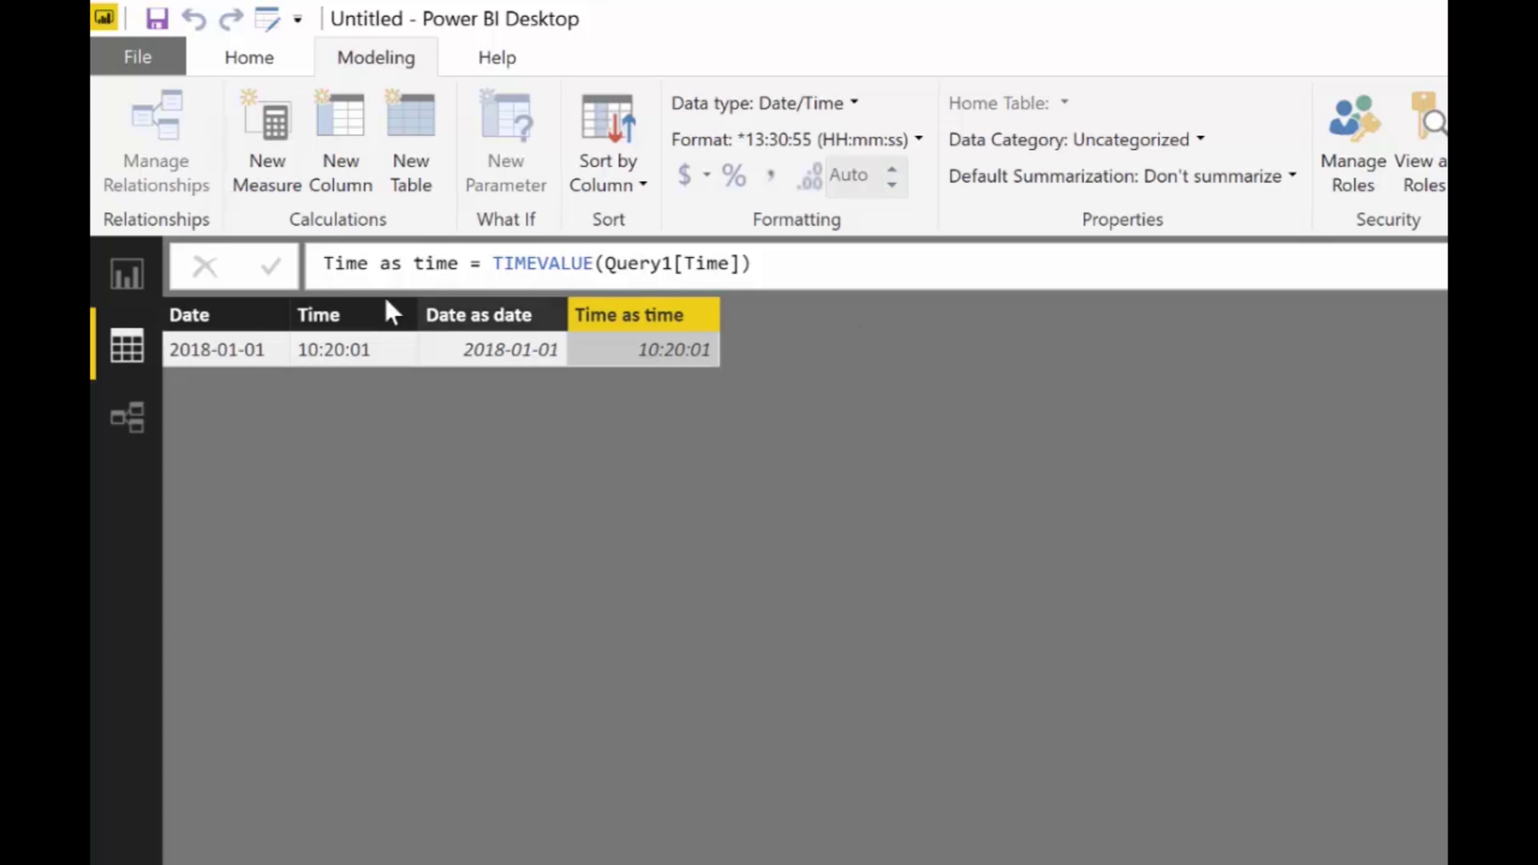
left_click(359, 134)
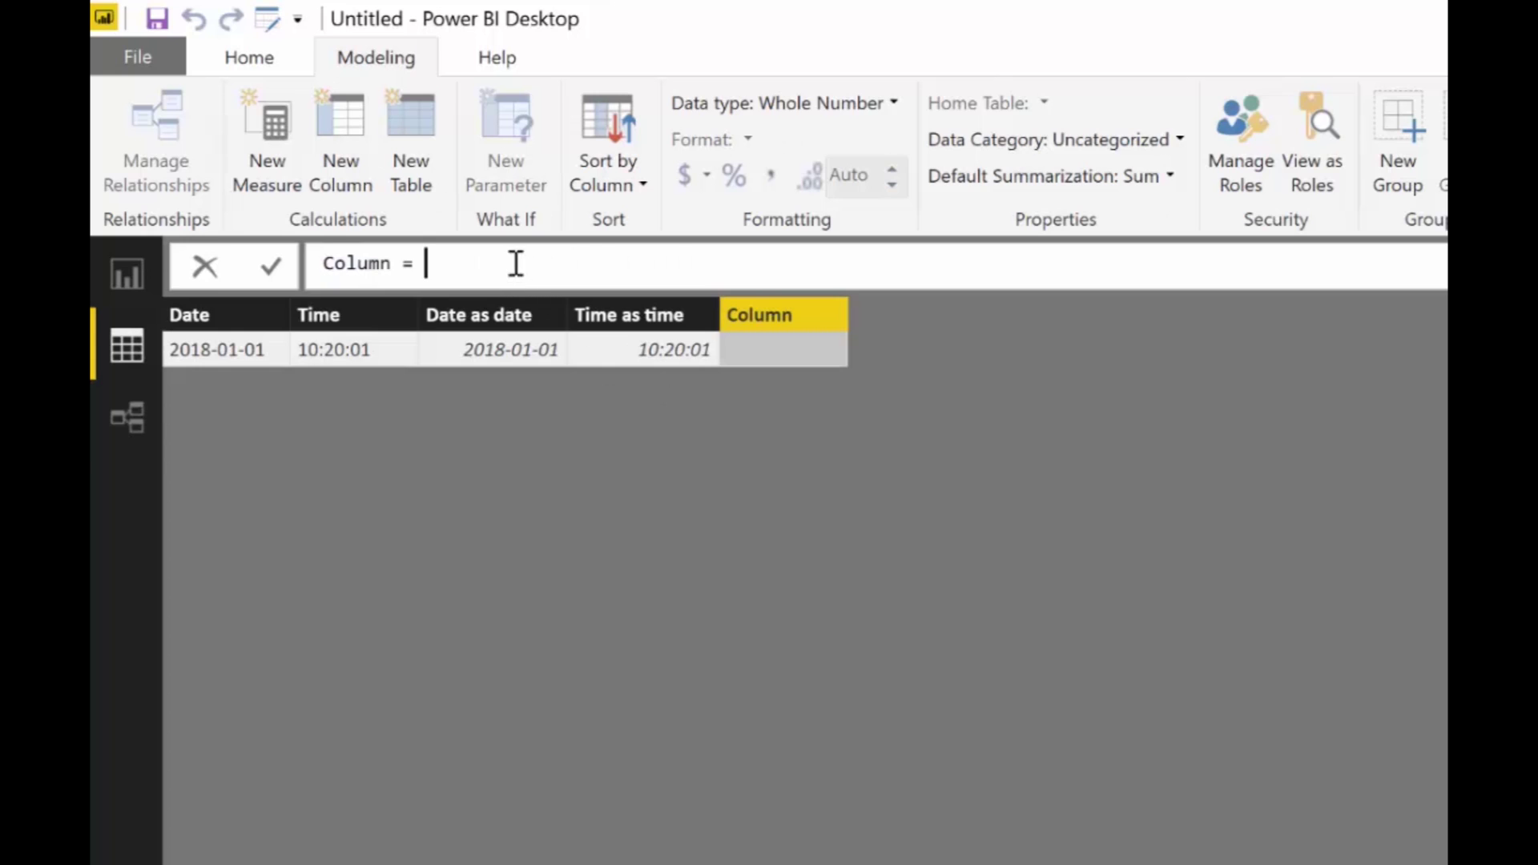
Replace the new column's formula with Day = DAY(Query1[Date as date]).
key("ctrl+a")
type("Day")
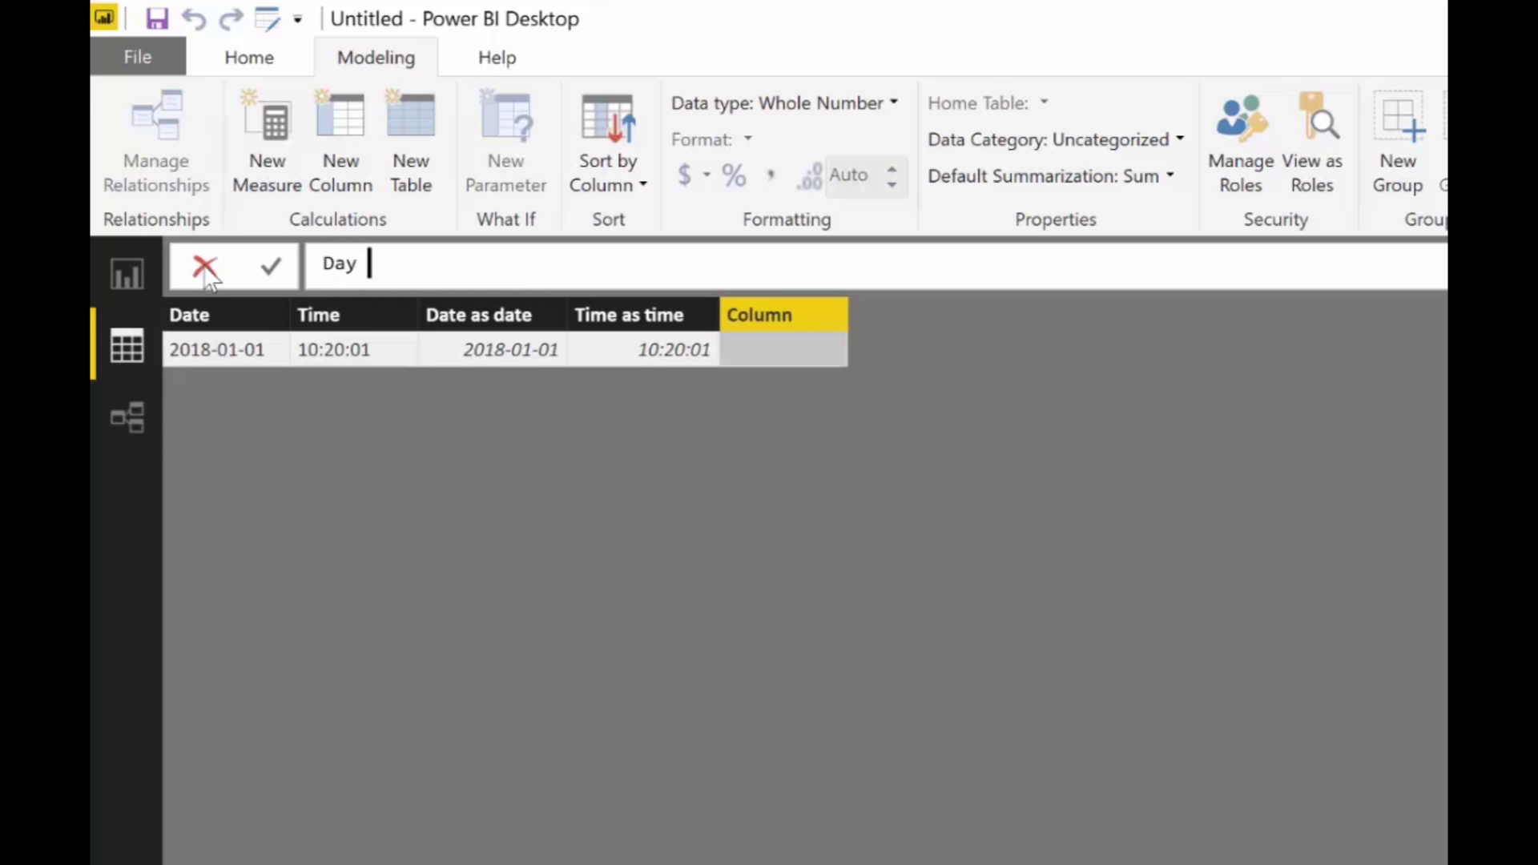
type(" = d")
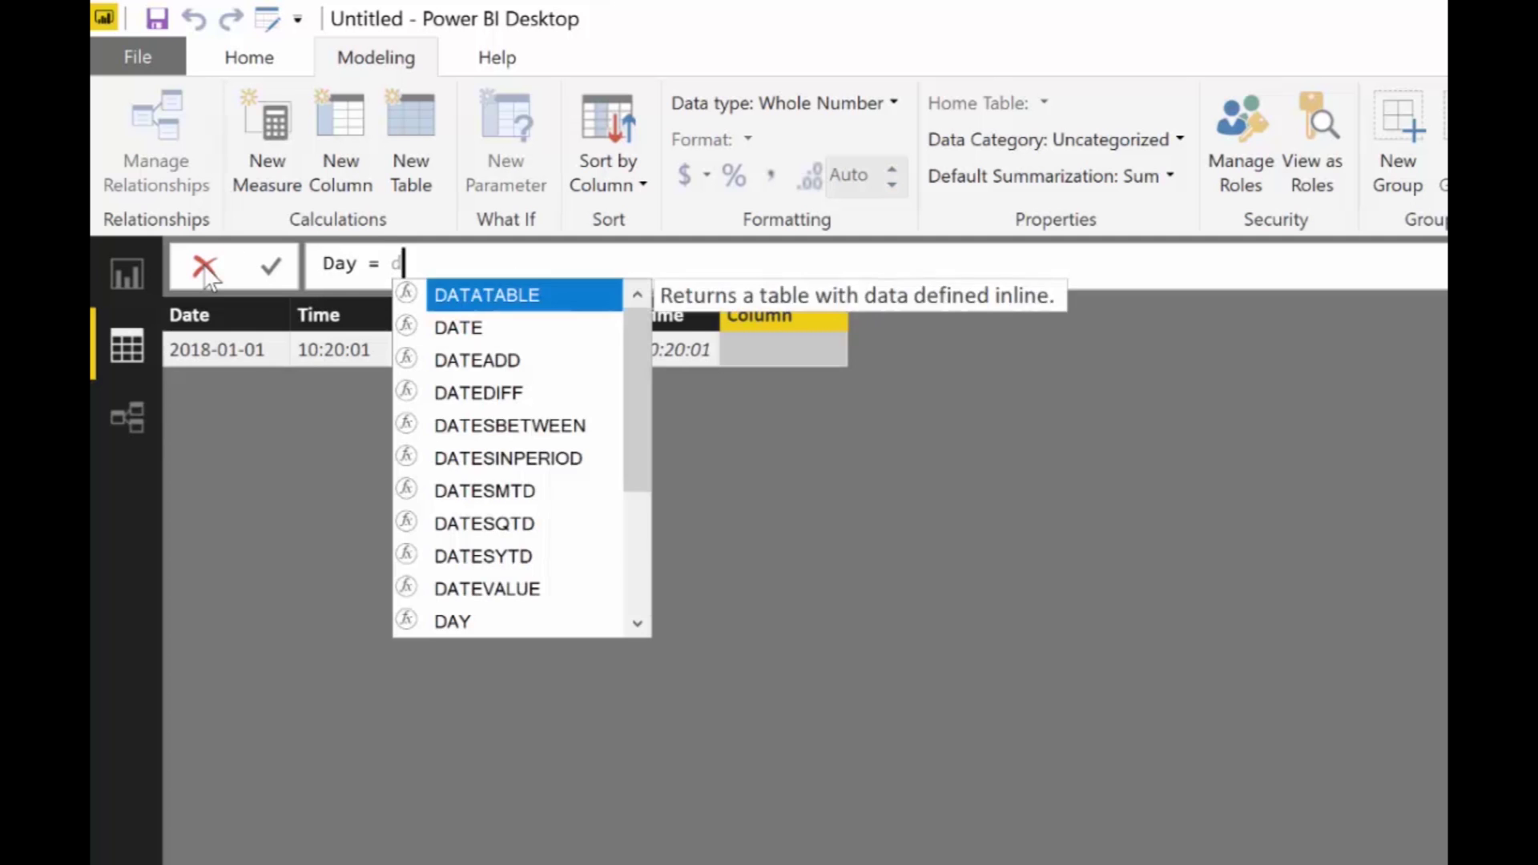
type("ay(")
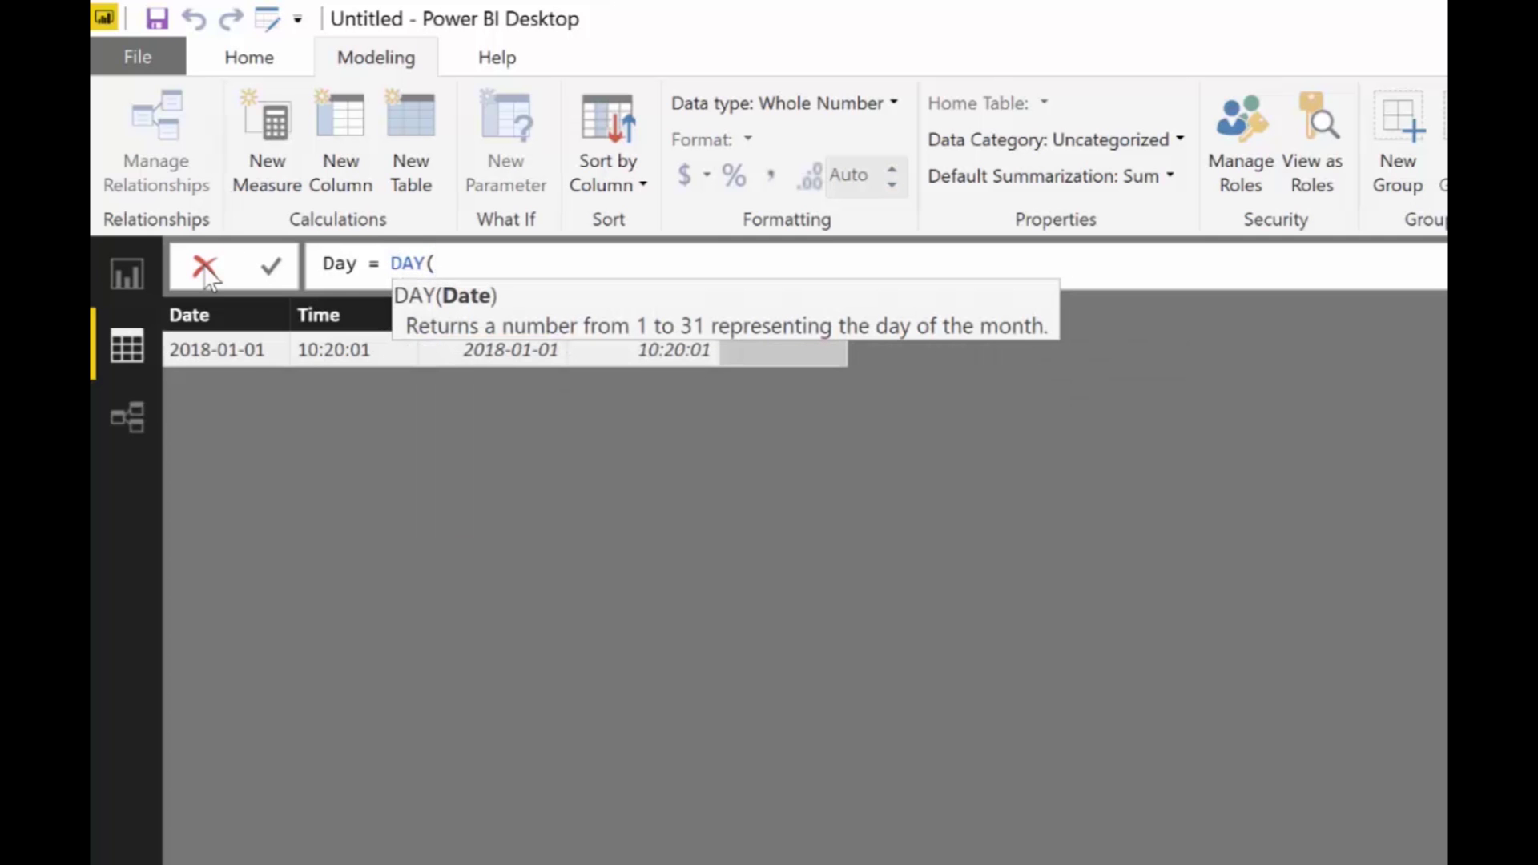
type("as")
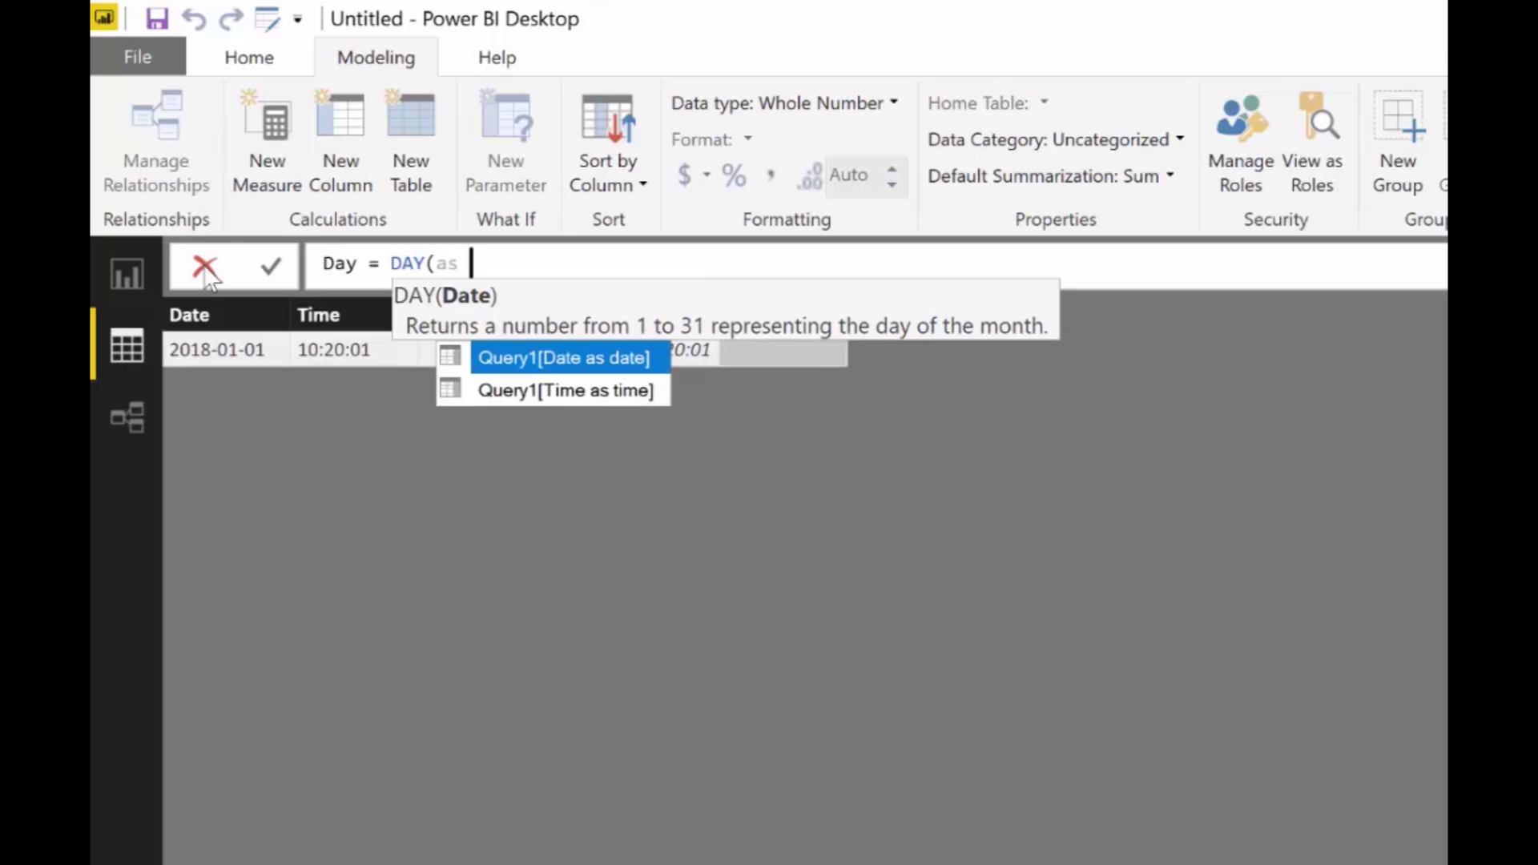
key("Tab")
type(")")
key("Return")
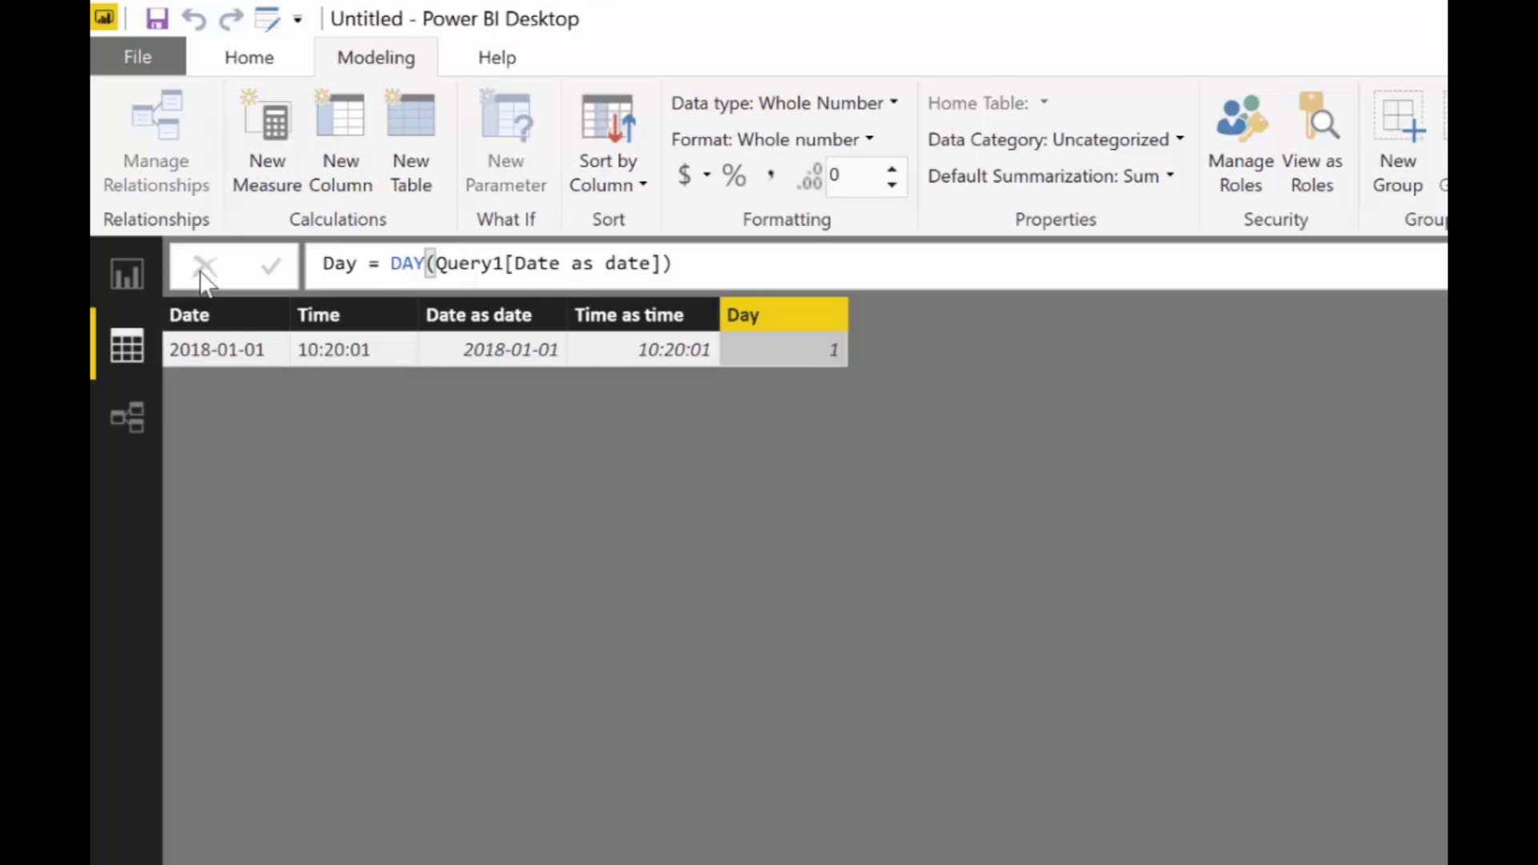
Add a Month column with MONTH(Query1[Date as date]), showing 1.
left_click(349, 122)
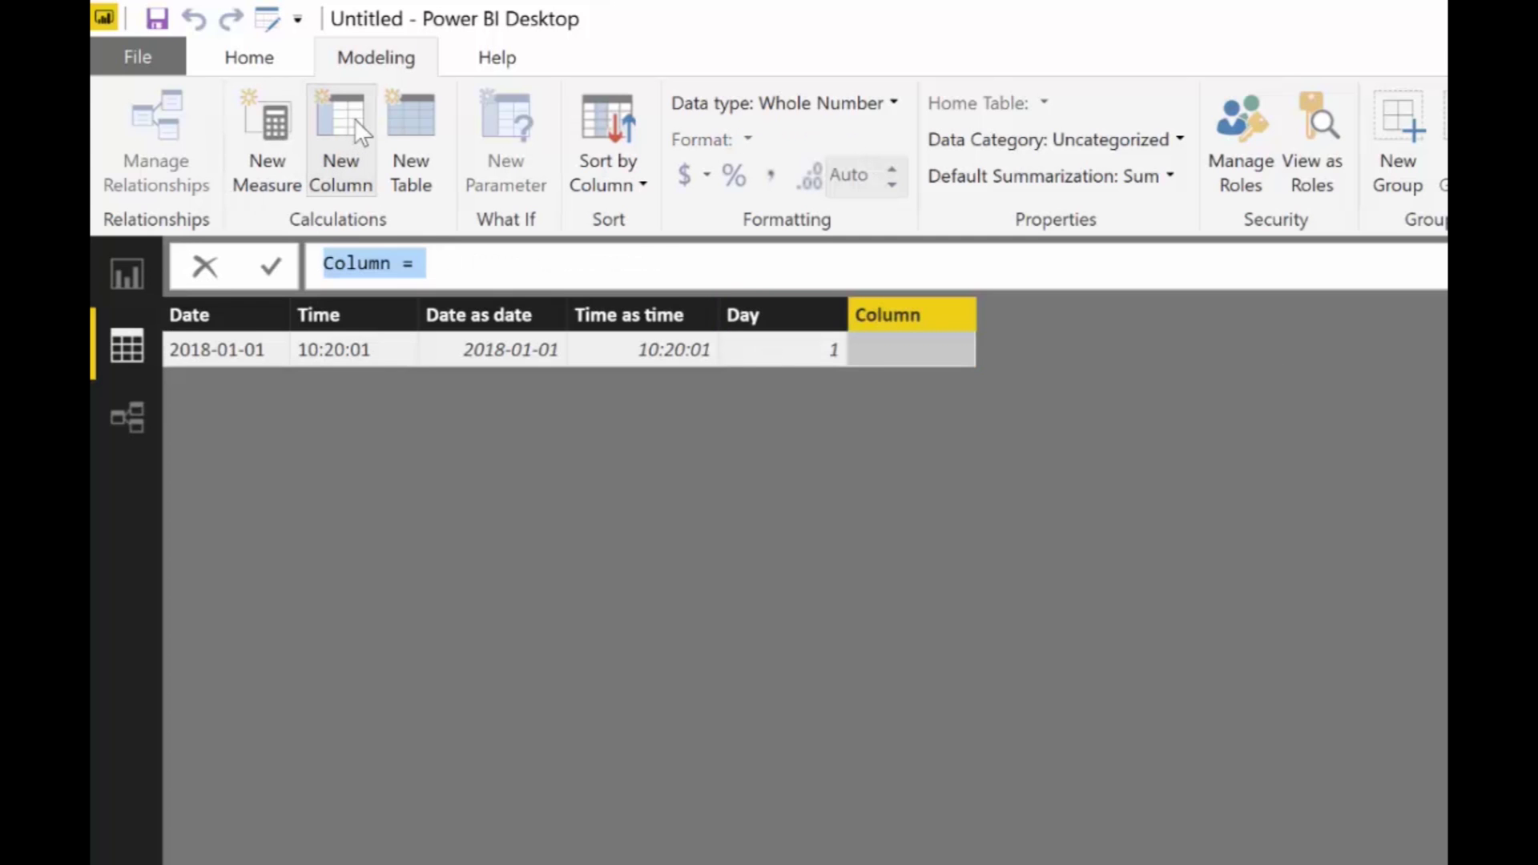
type("Month = mont")
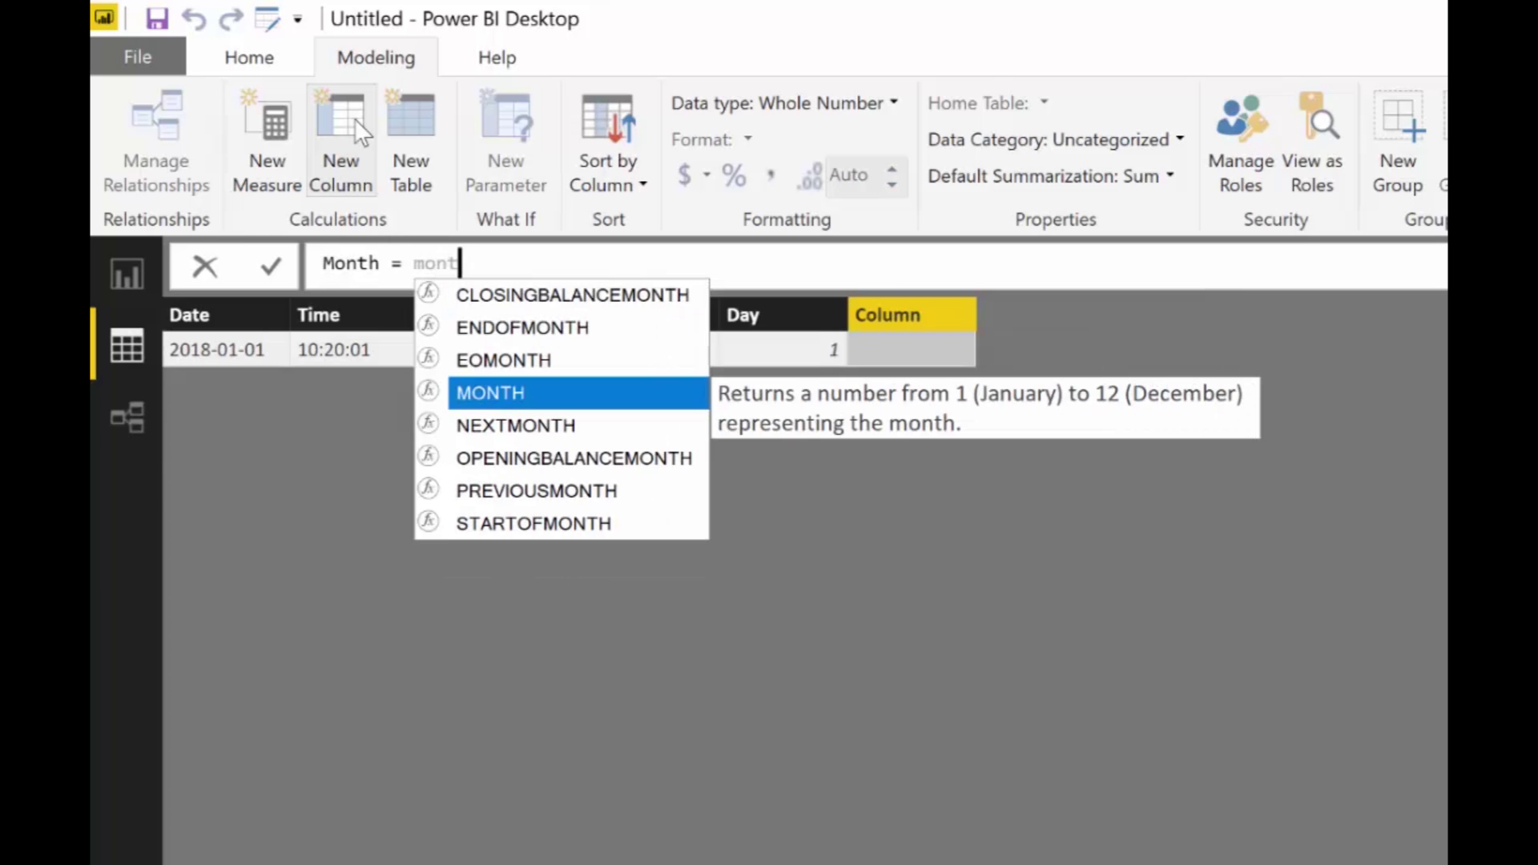
key("Tab")
type("as d")
key("BackSpace")
key("Tab")
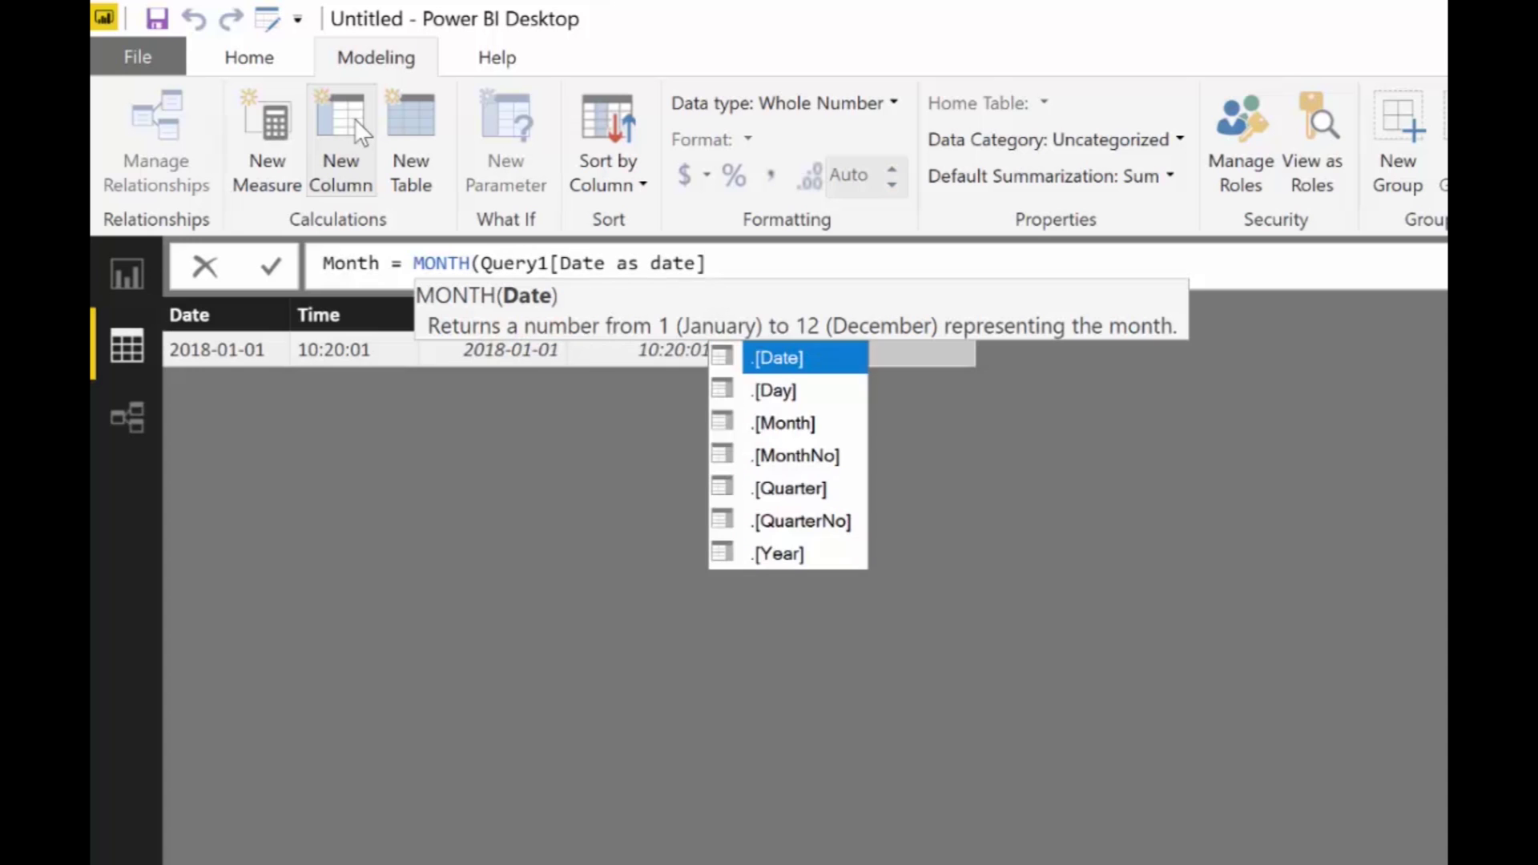
type(")")
key("Return")
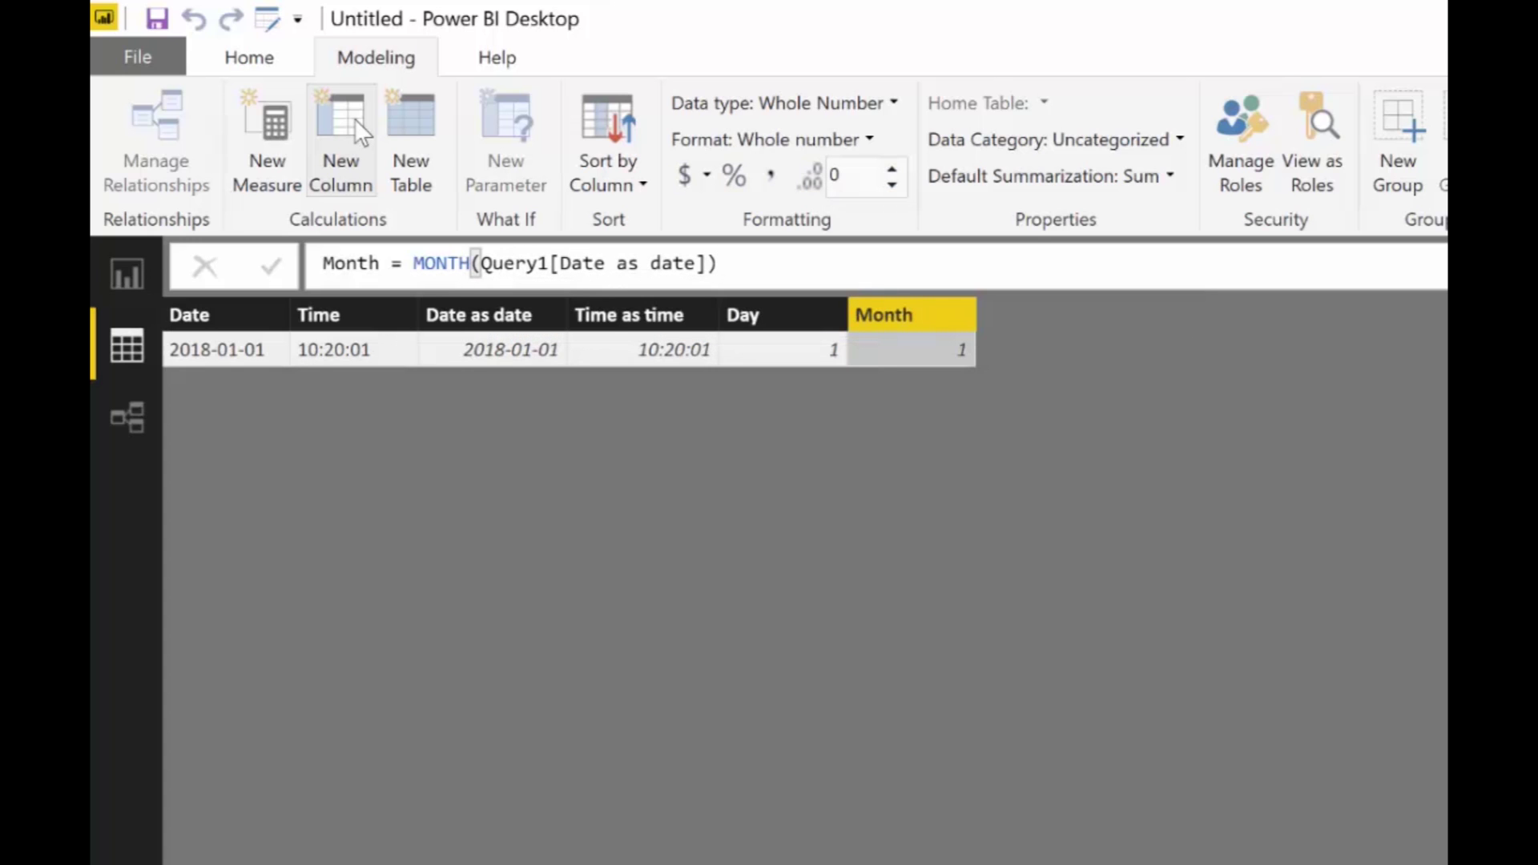
Add a year column with YEAR(Query1[Date as date]), showing 2018.
left_click(348, 123)
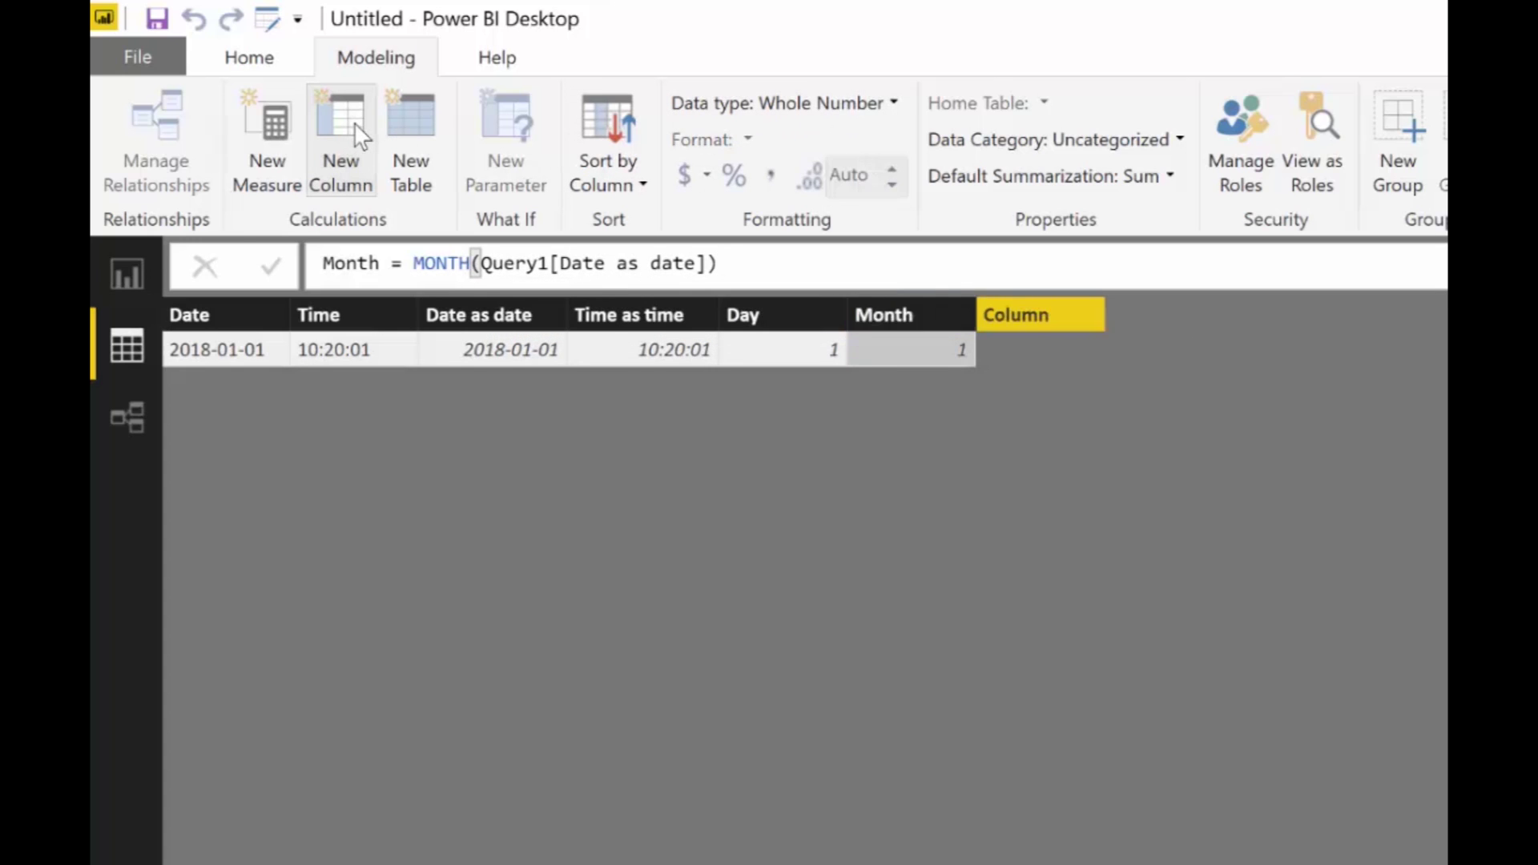
type("year= year")
key("Tab")
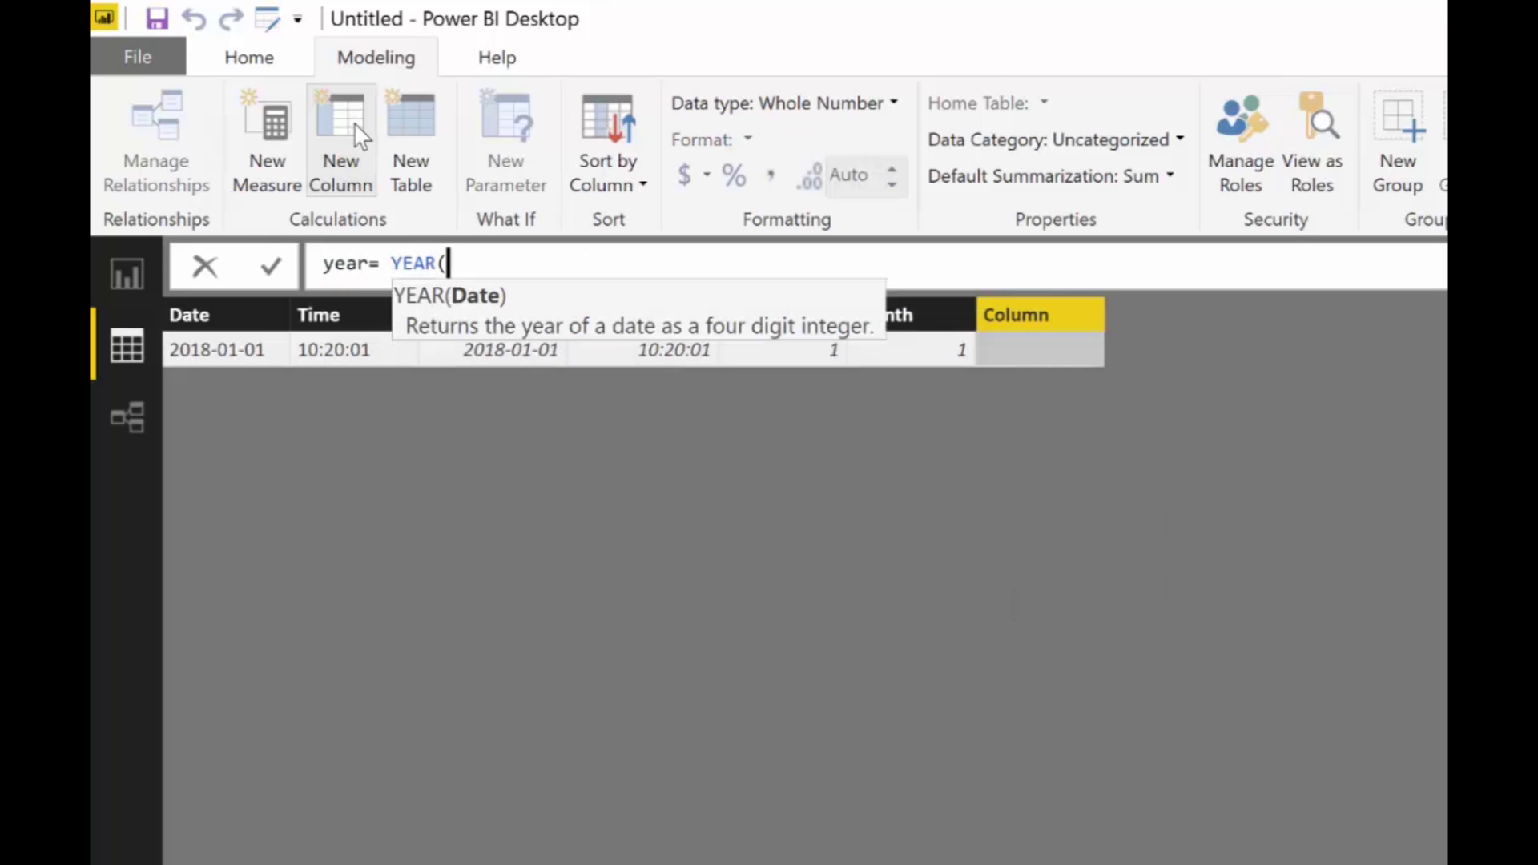
type("asdf")
key("BackSpace")
key("BackSpace")
type("d")
key("BackSpace")
type("da")
key("Tab")
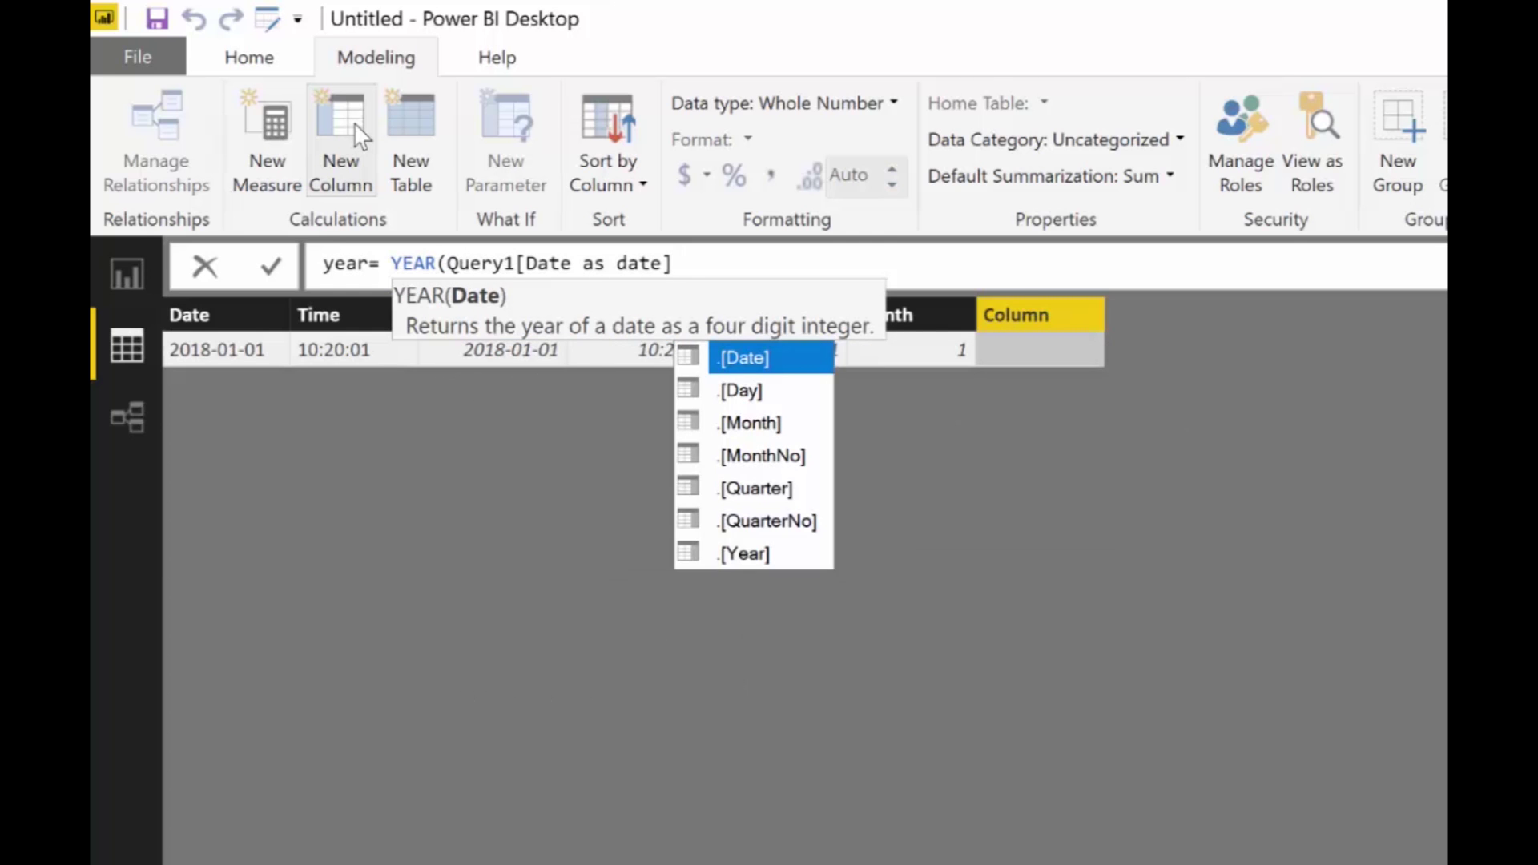
type(")")
key("Return")
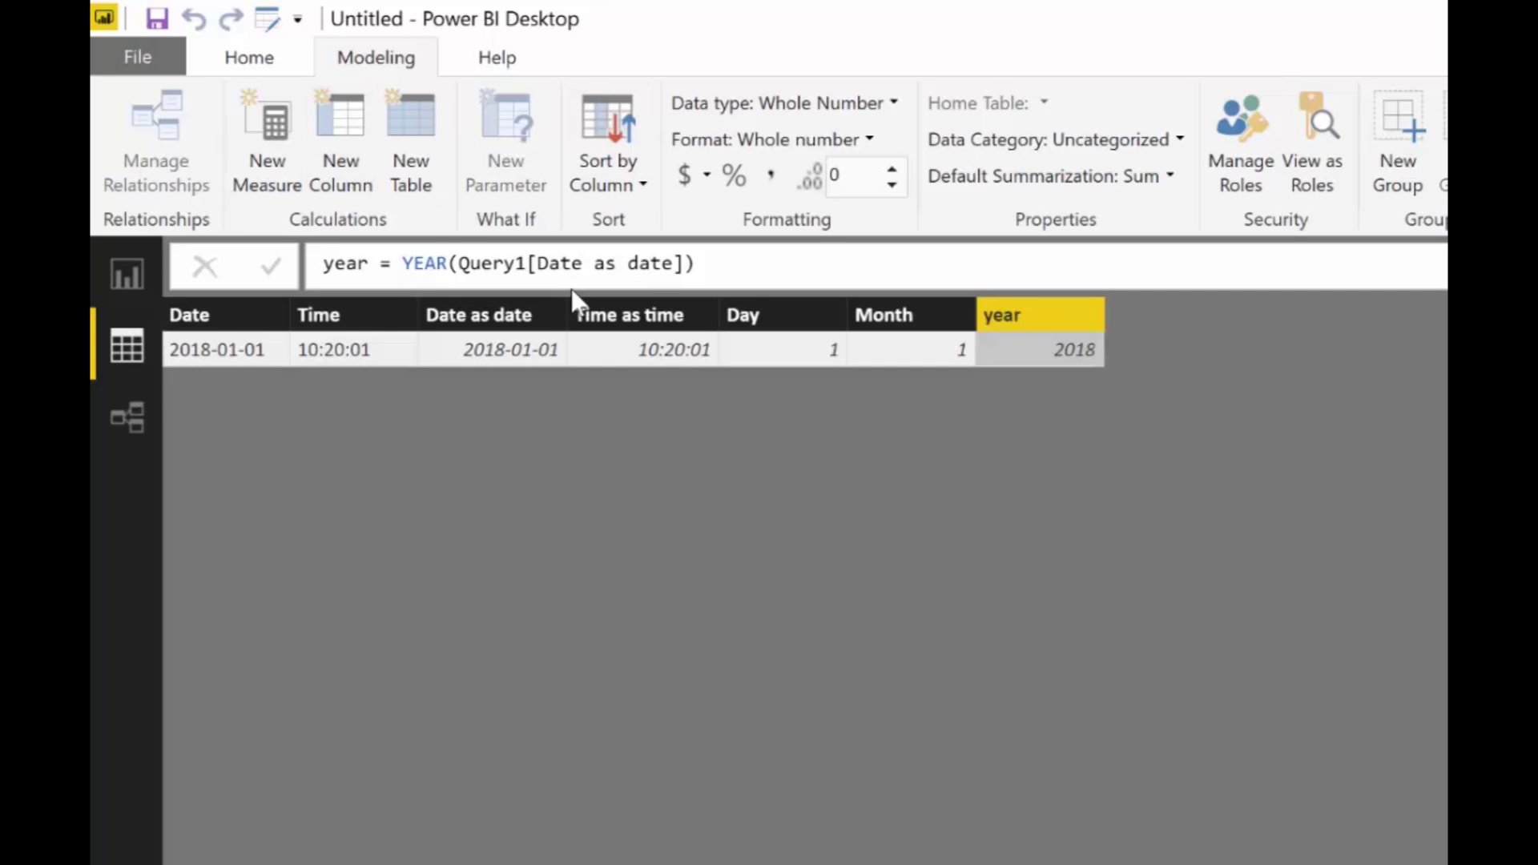
Add a day w format column as FORMAT(Query1[Date as date], "D").
left_click(338, 127)
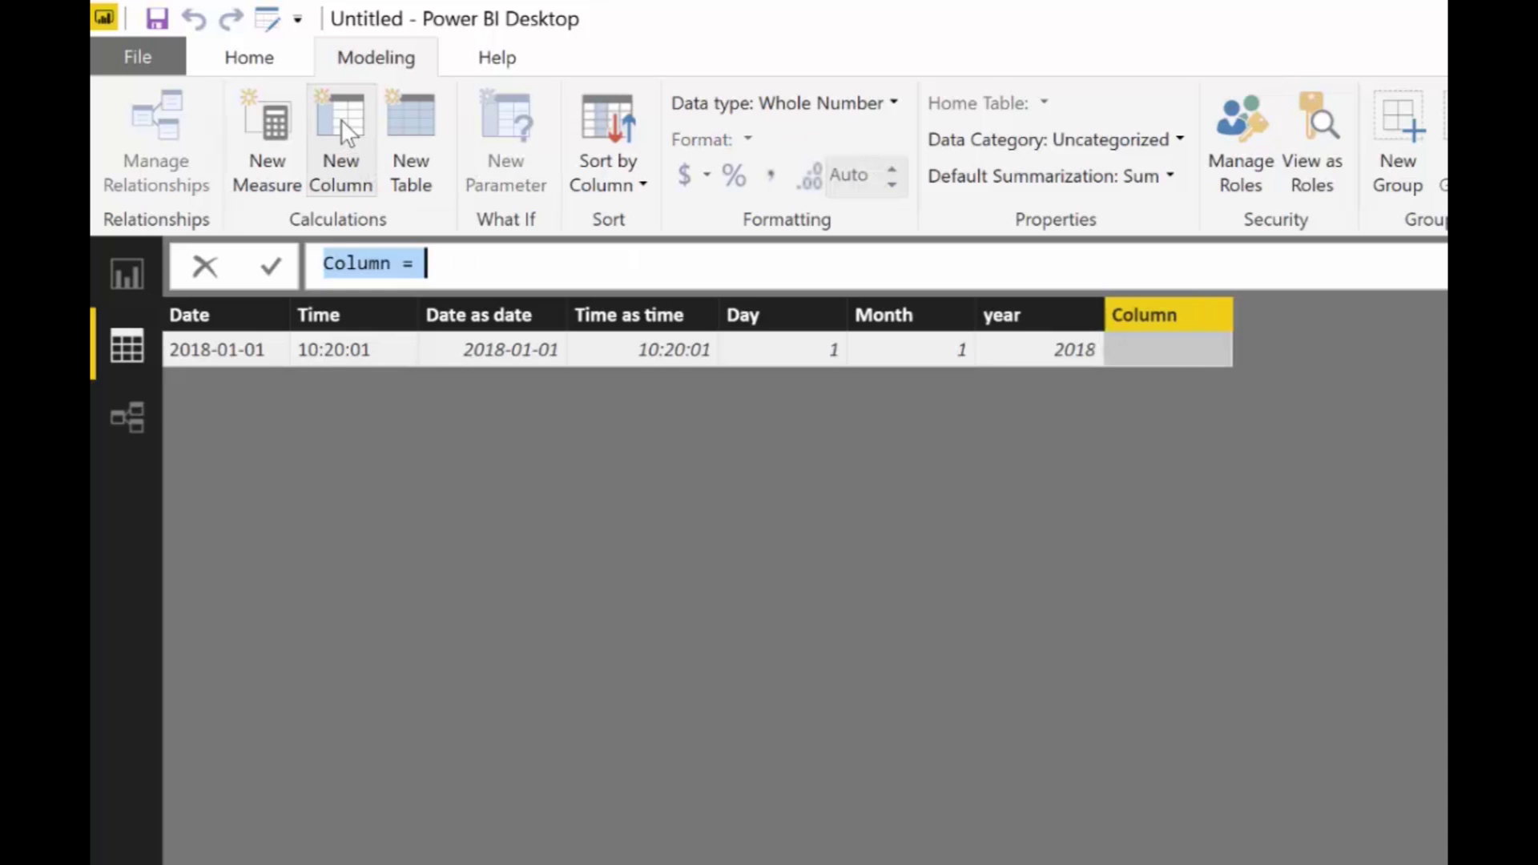
type("day w f")
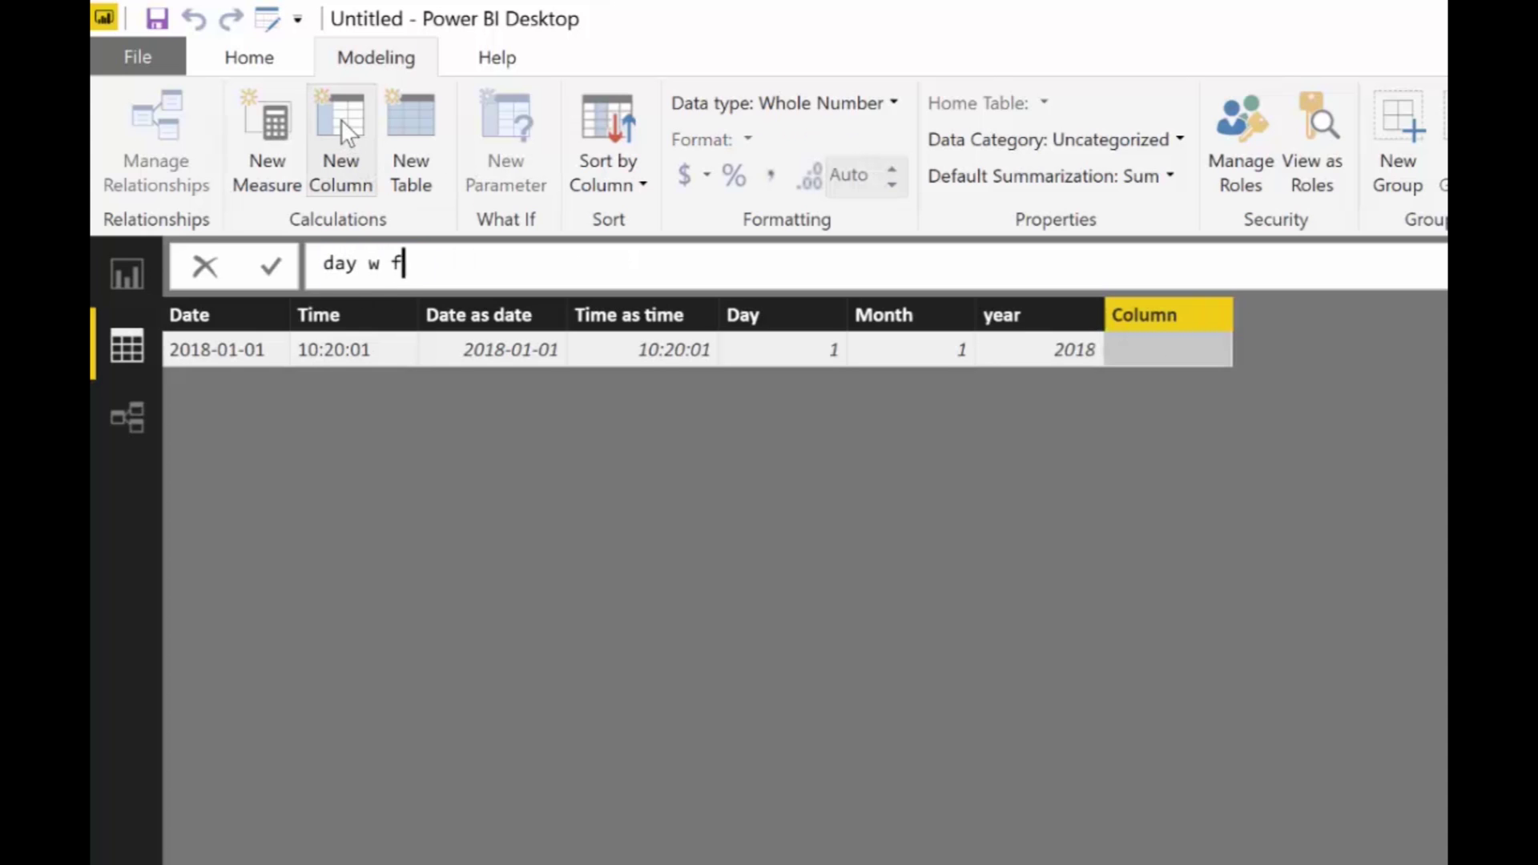
type("ormat= fo")
key("Tab")
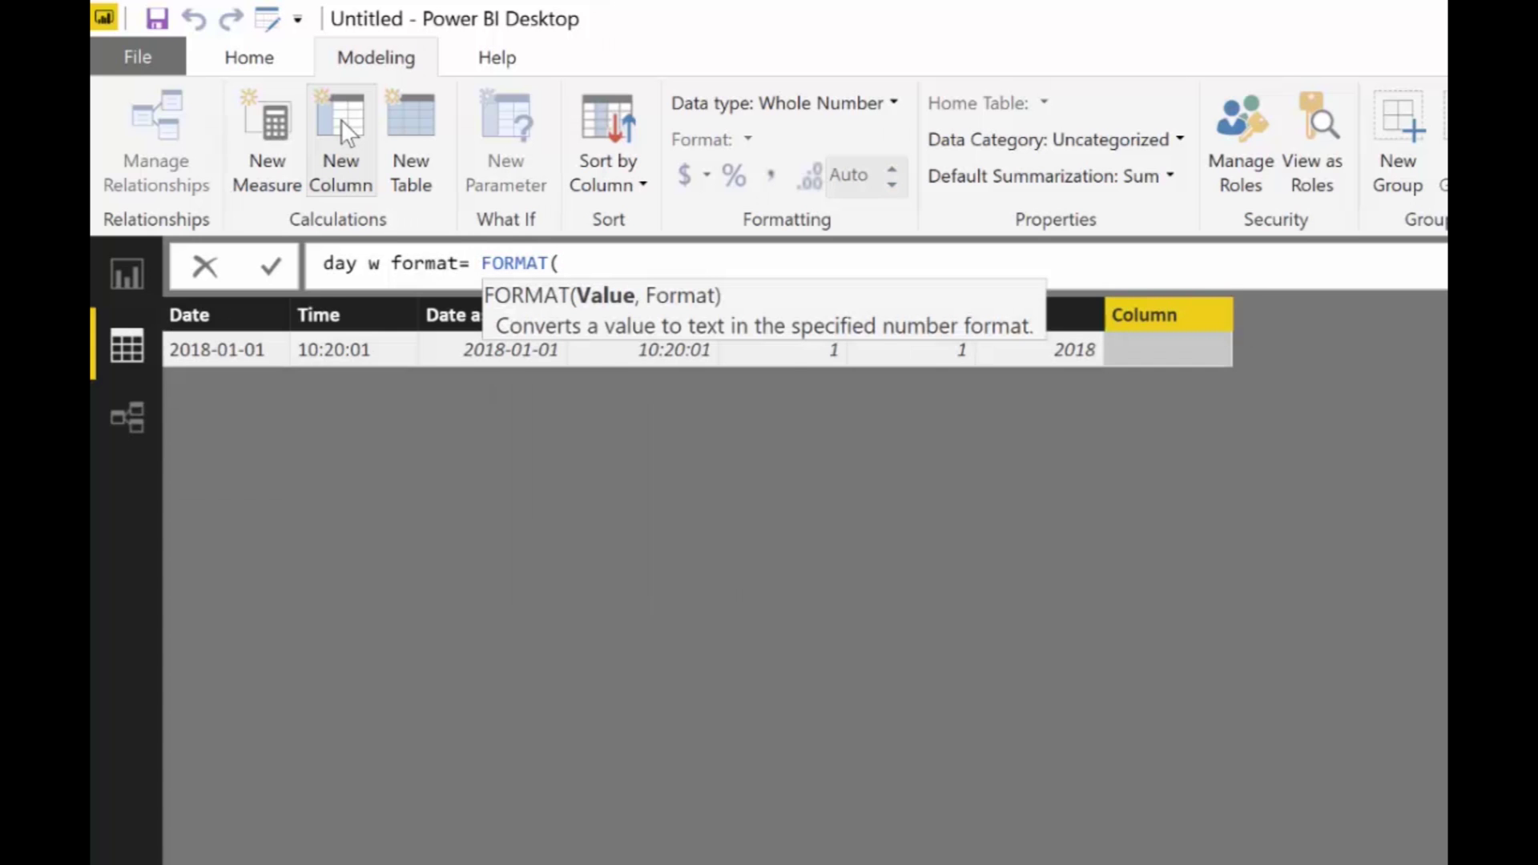
type("as d")
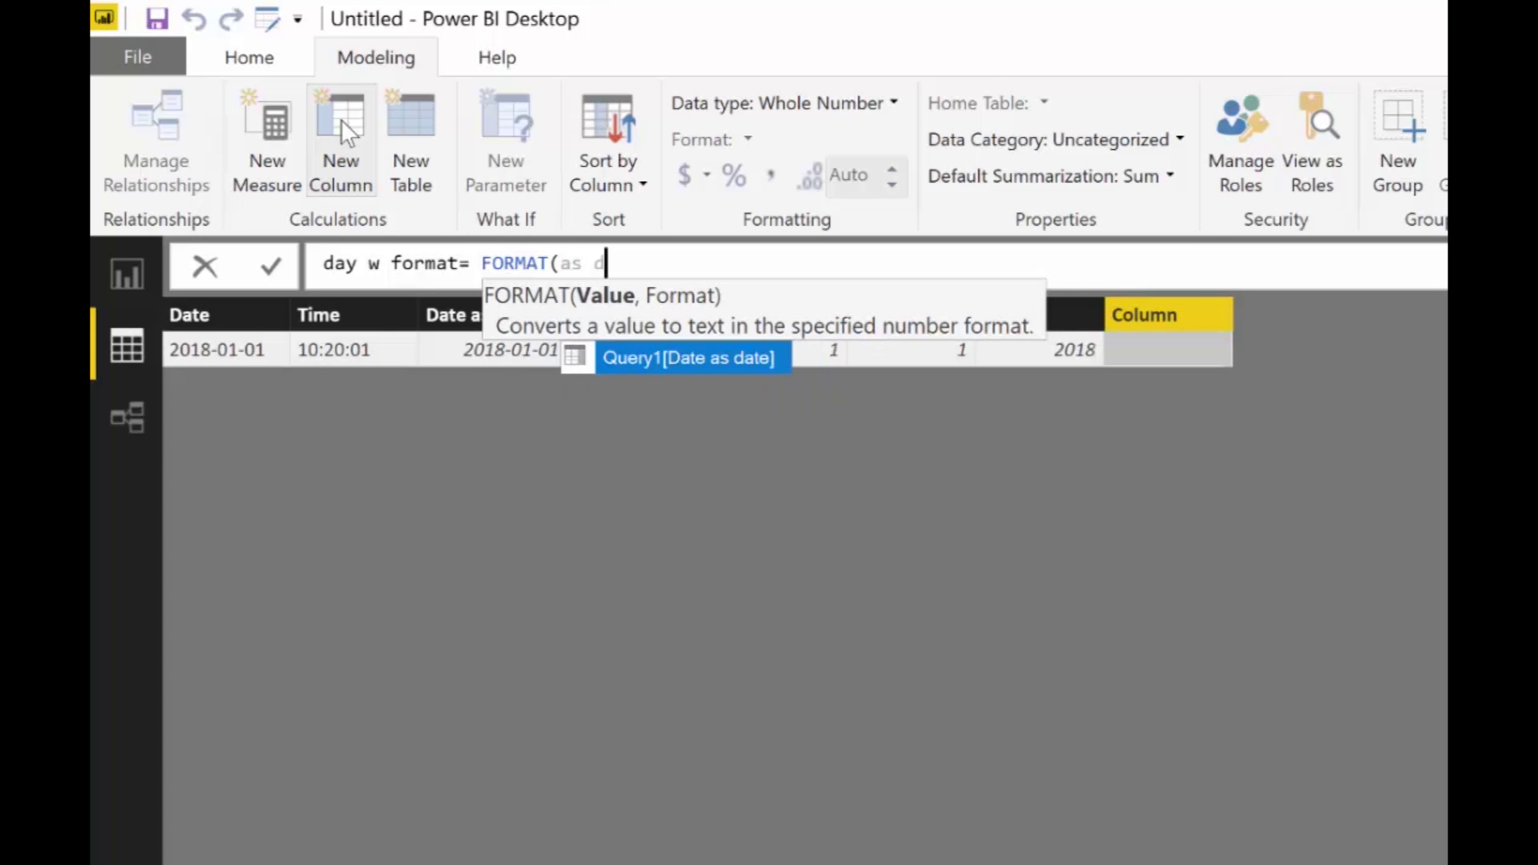
key("Tab")
type(",")
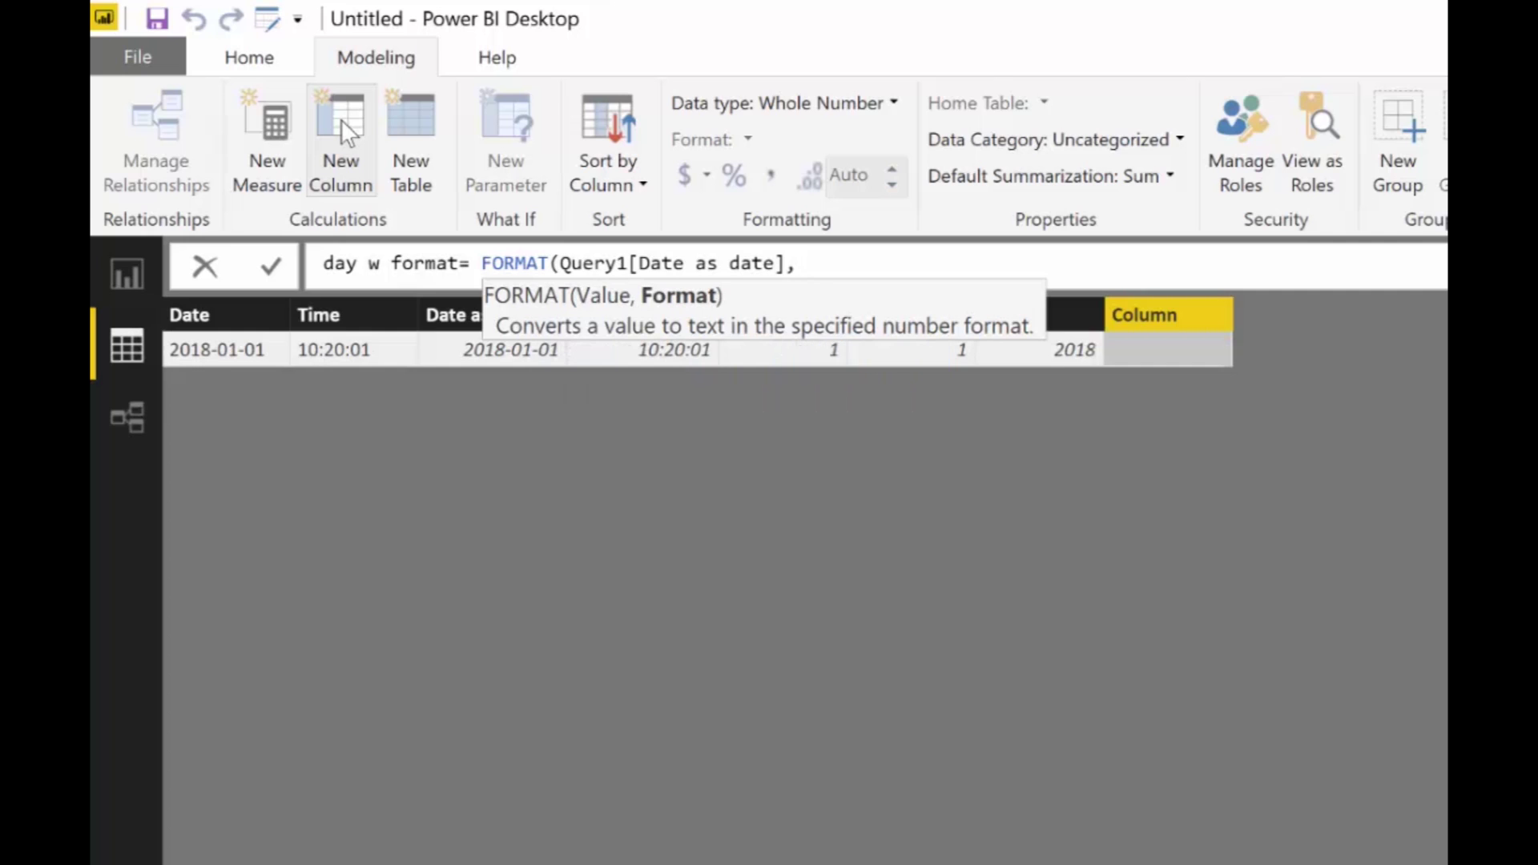
type(" \"D\")")
key("Return")
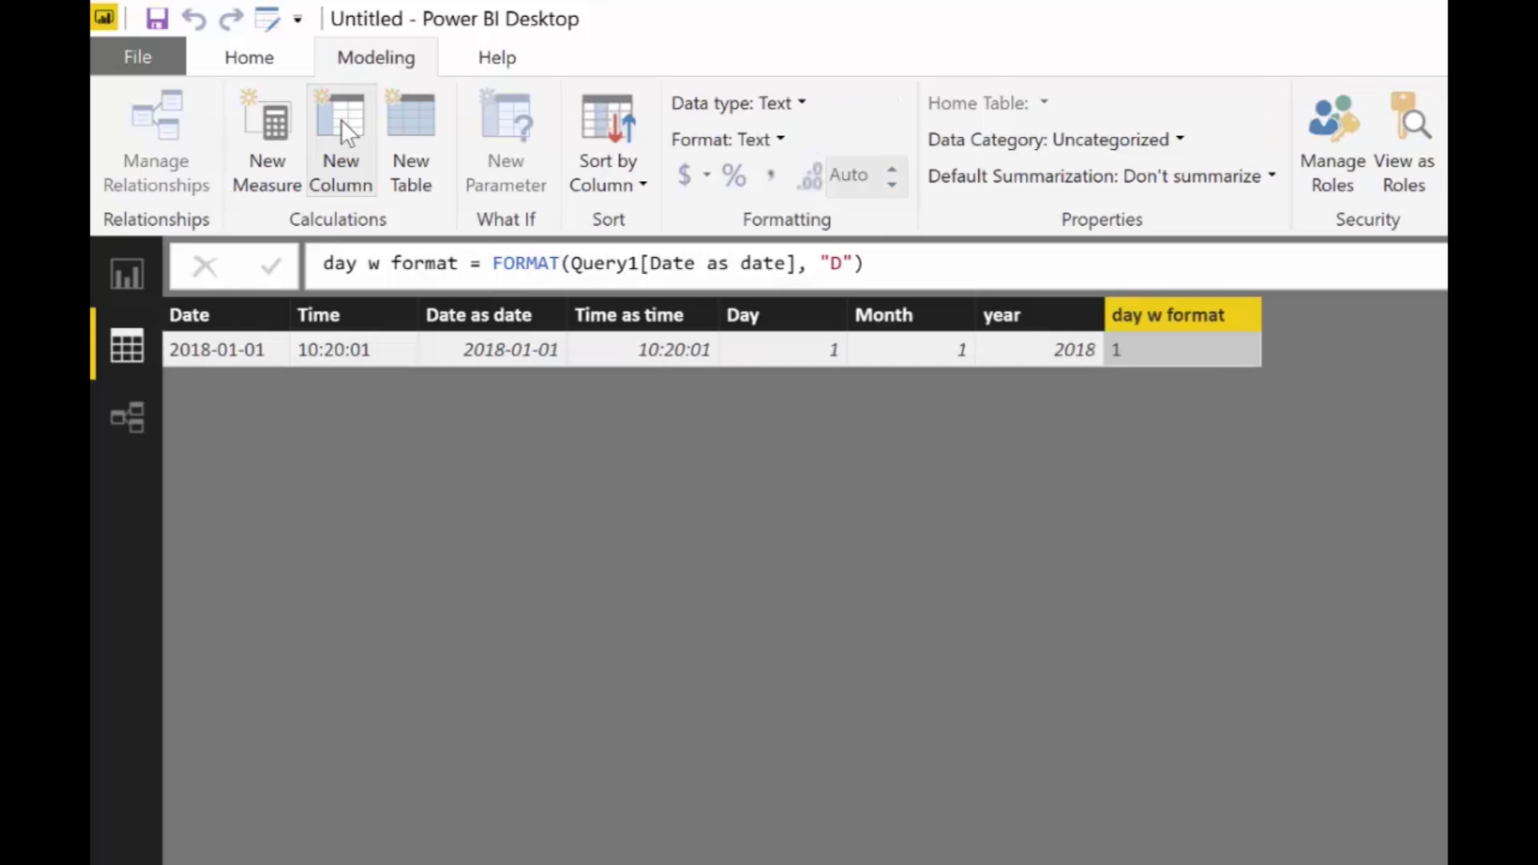
Try the format codes DD, M and MM in the day w format formula.
left_click(843, 263)
type("D")
key("Return")
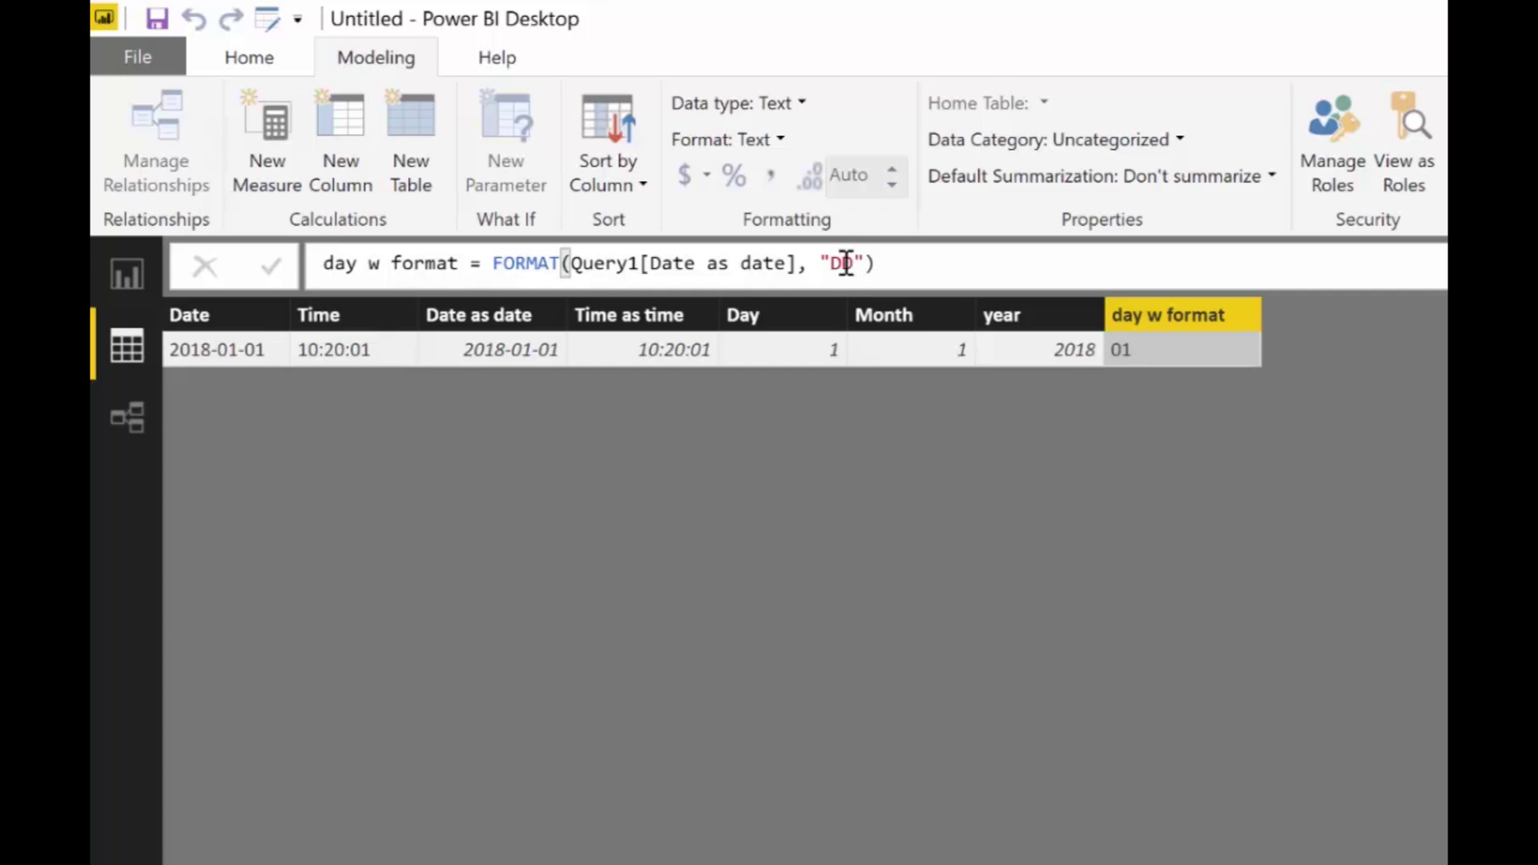
left_click(855, 276)
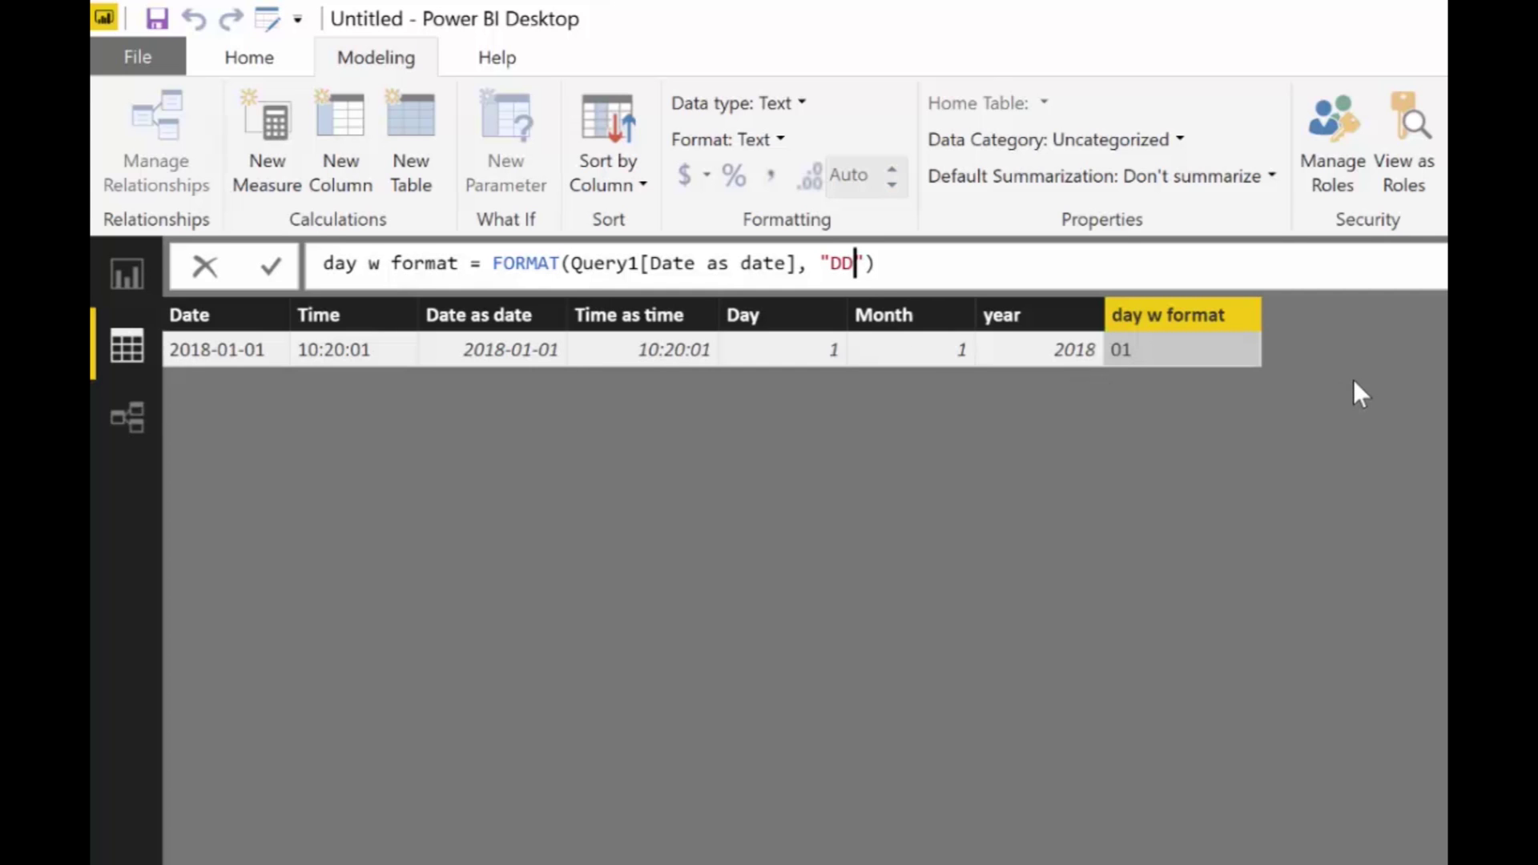
key("BackSpace")
key("BackSpace")
type("M")
key("Return")
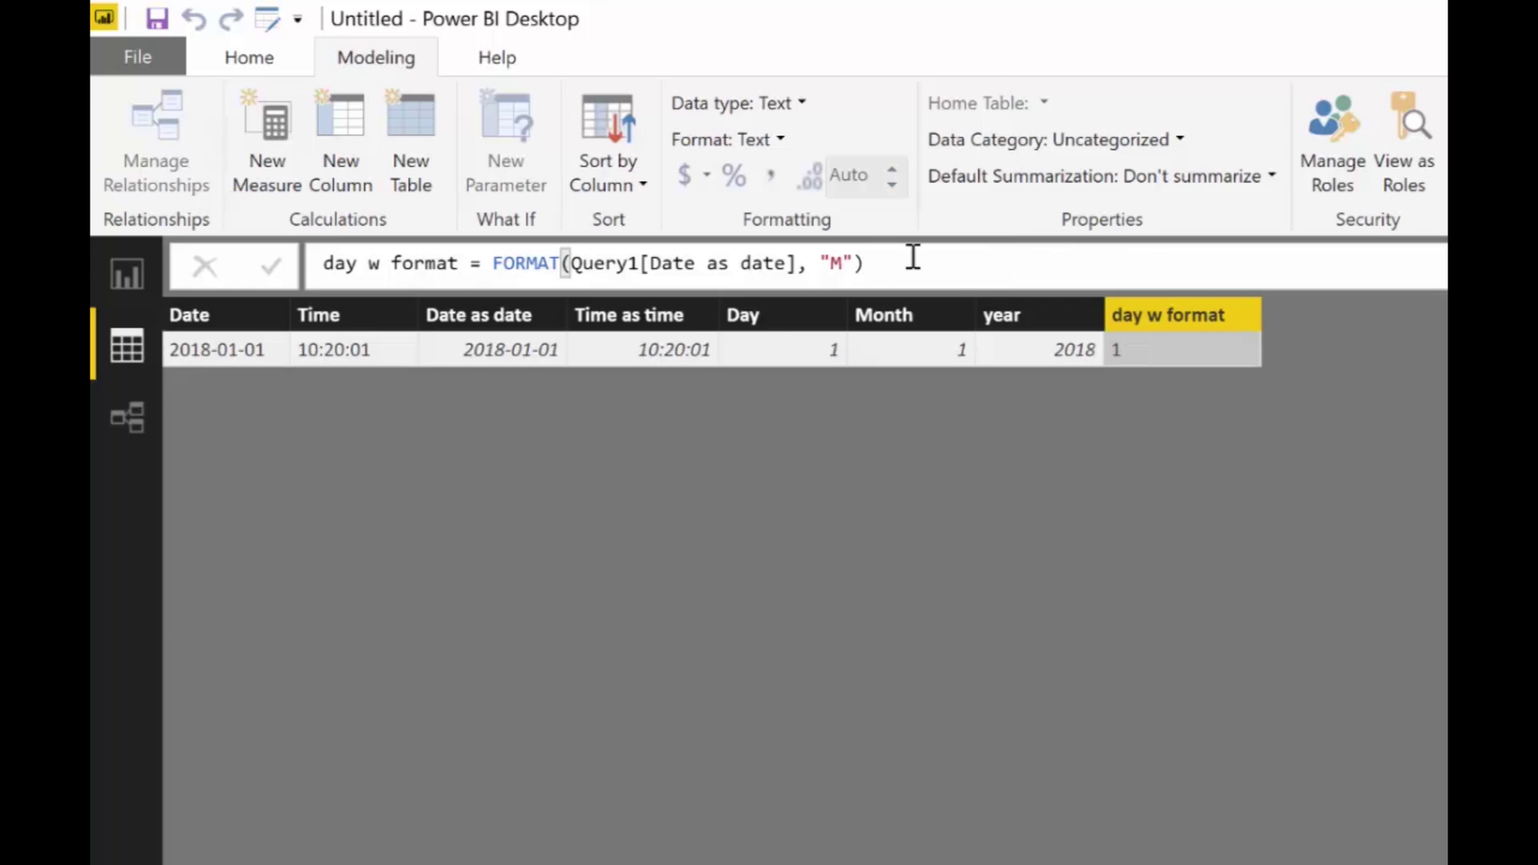
left_click(870, 263)
type("M")
key("Return")
Change the format code to MMM, then MMMM so the column shows January.
left_click(874, 263)
left_click(863, 264)
type("MM")
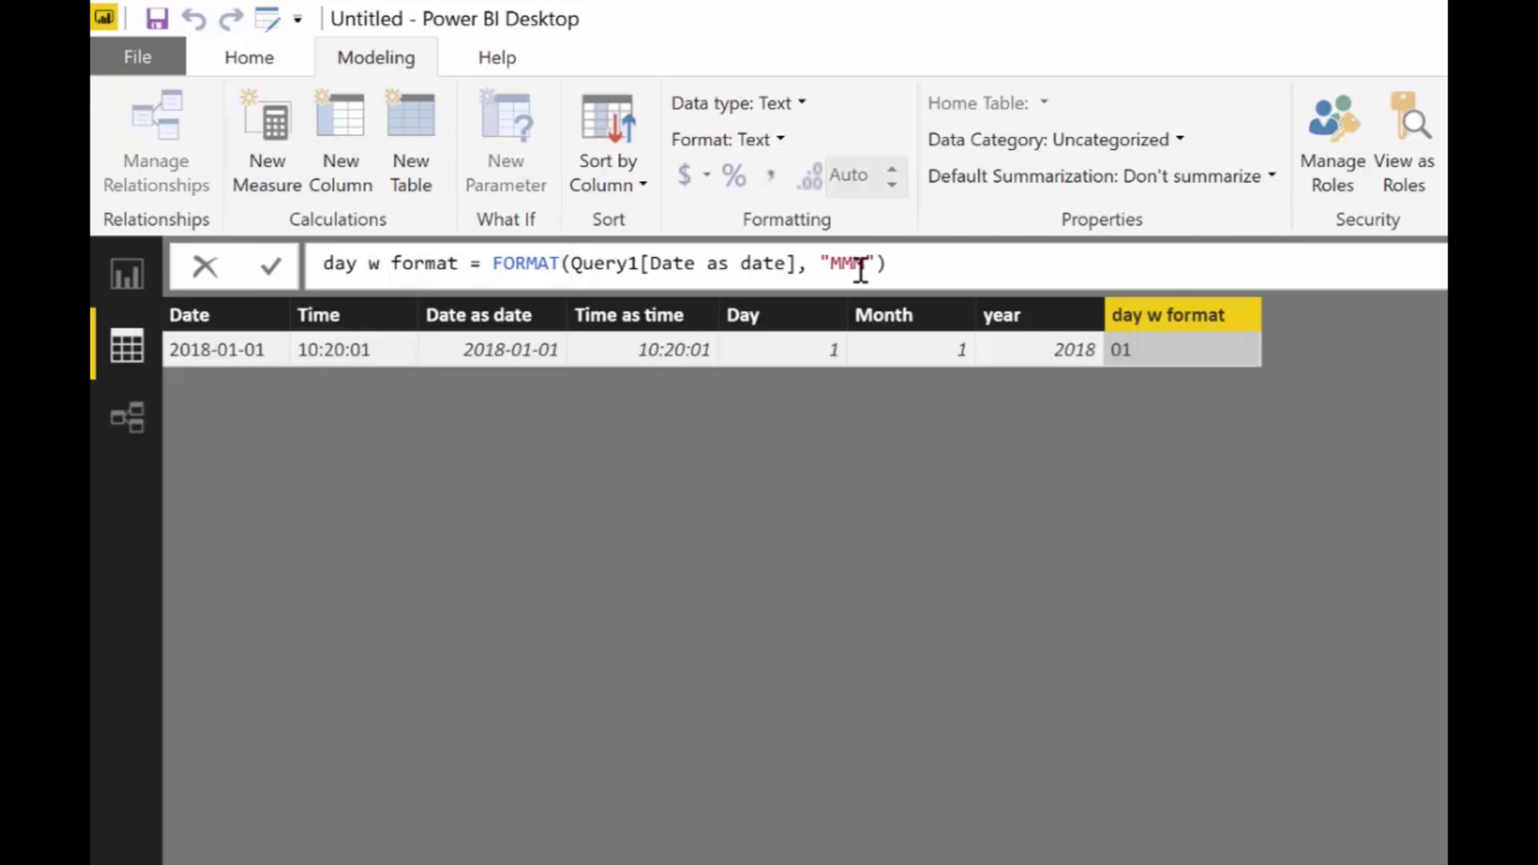
key("Return")
left_click(860, 271)
type("M")
key("Return")
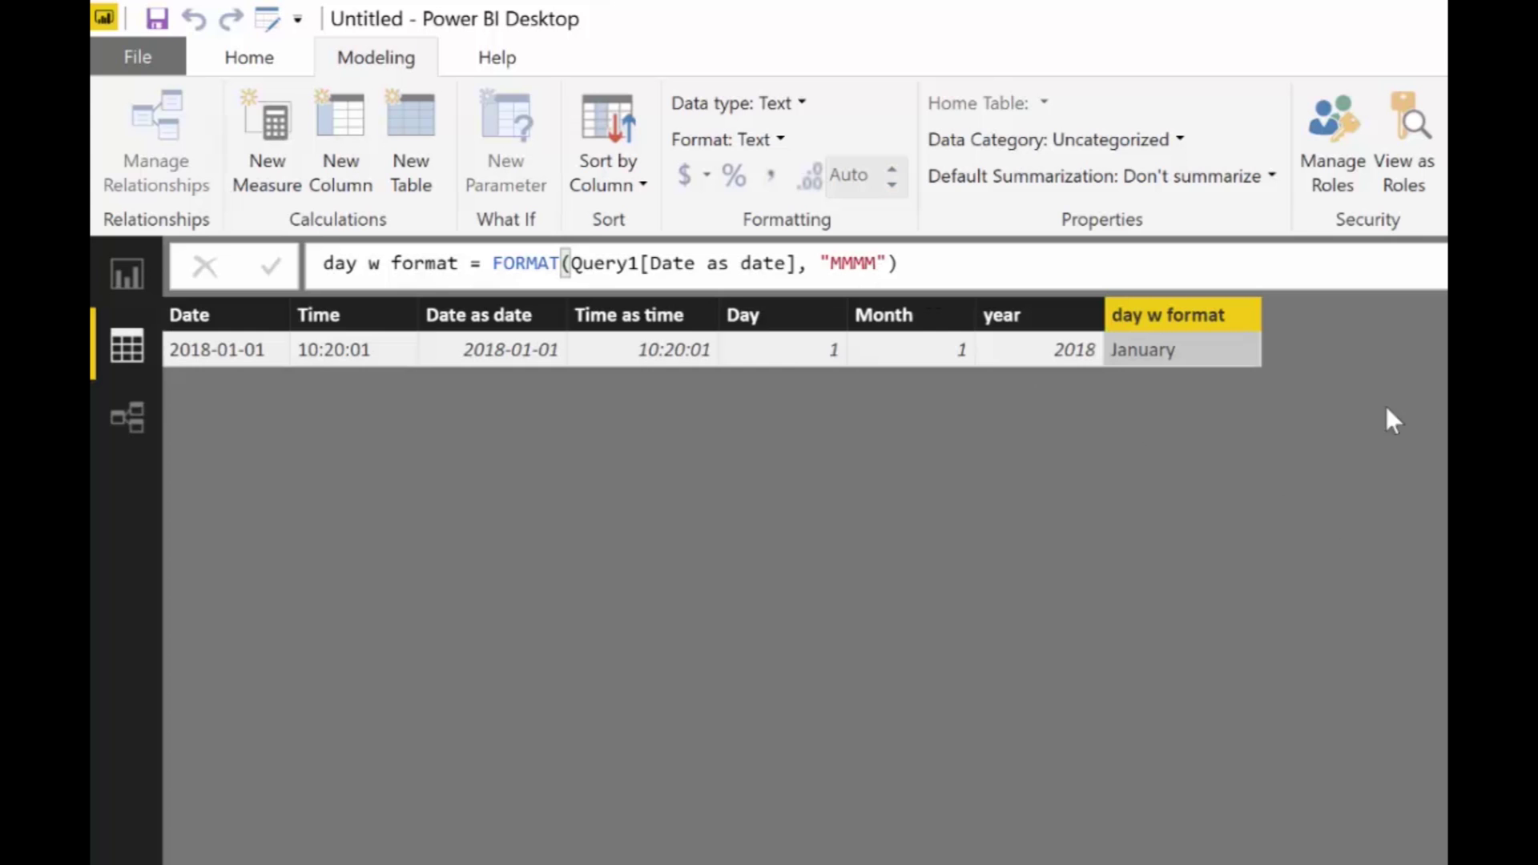
left_click(317, 118)
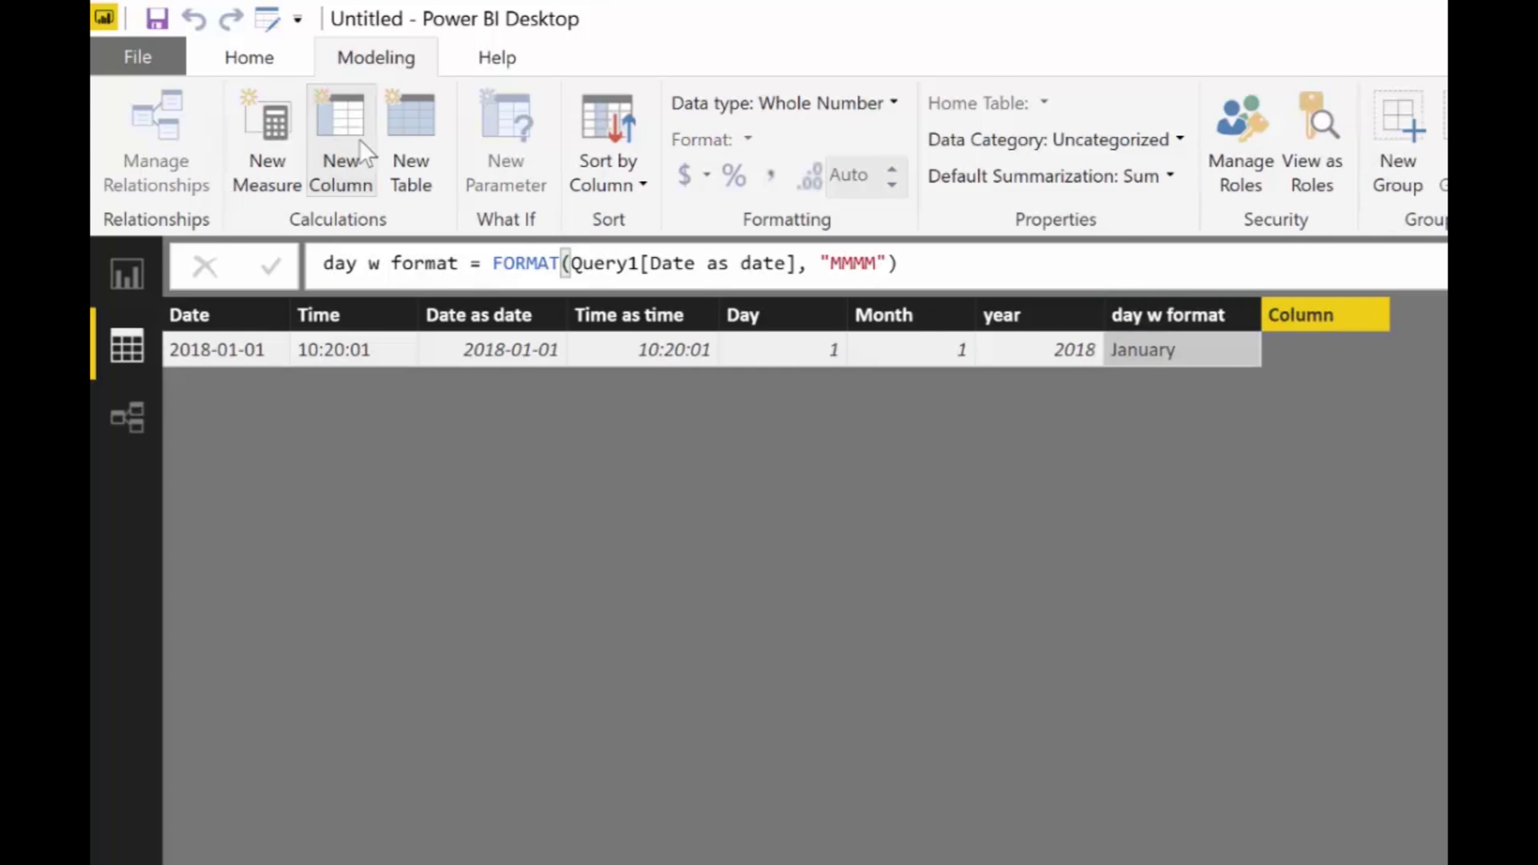
Replace the new column's formula with Weekday = WEEKDAY(Query1[Date as date]), showing 2.
left_click(553, 257)
key("ctrl+a")
type("We")
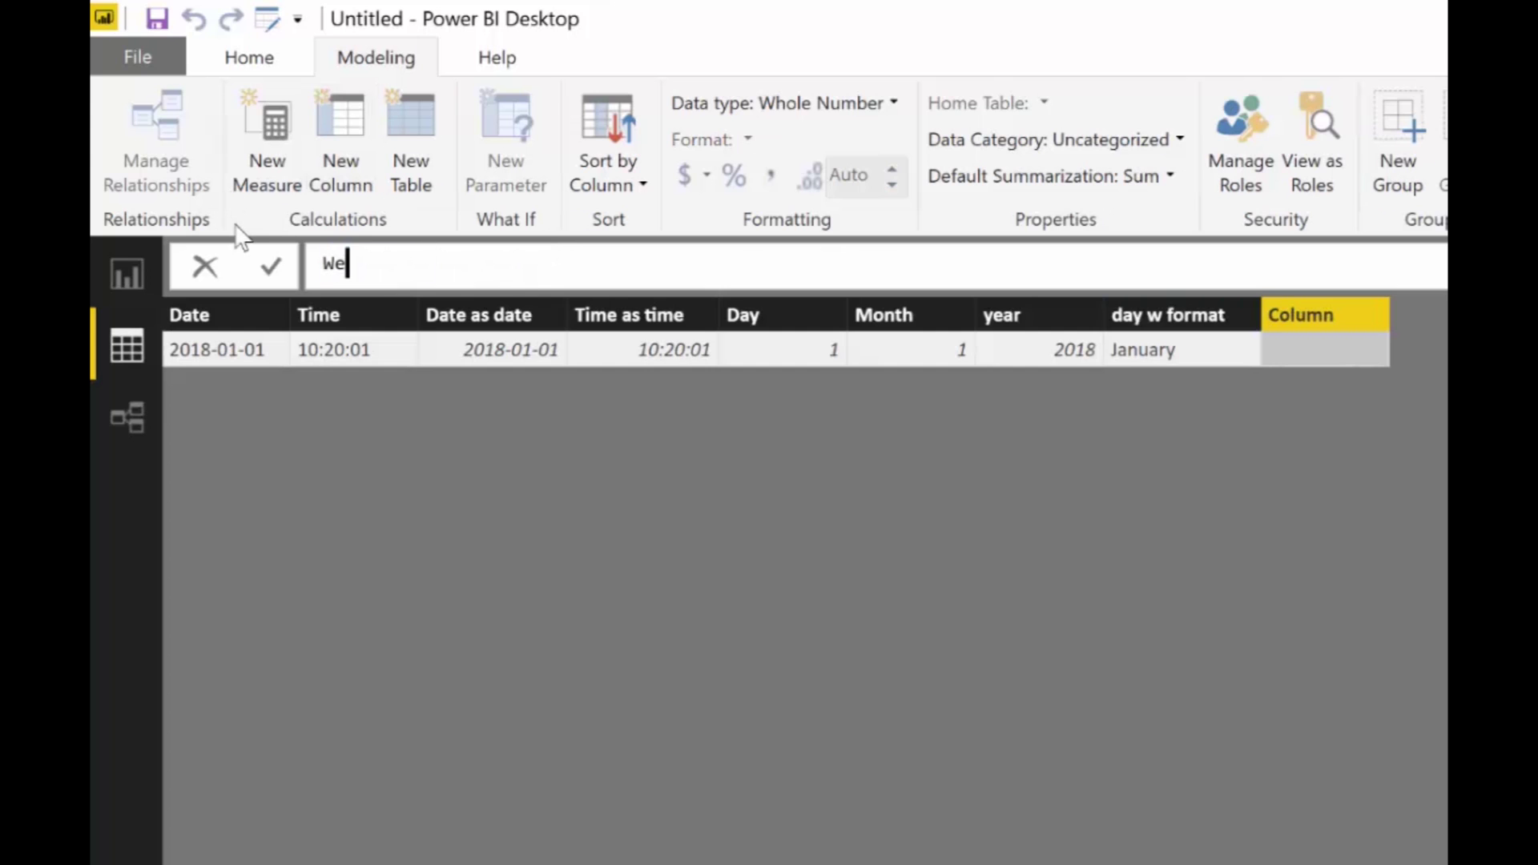
type("ekday = we")
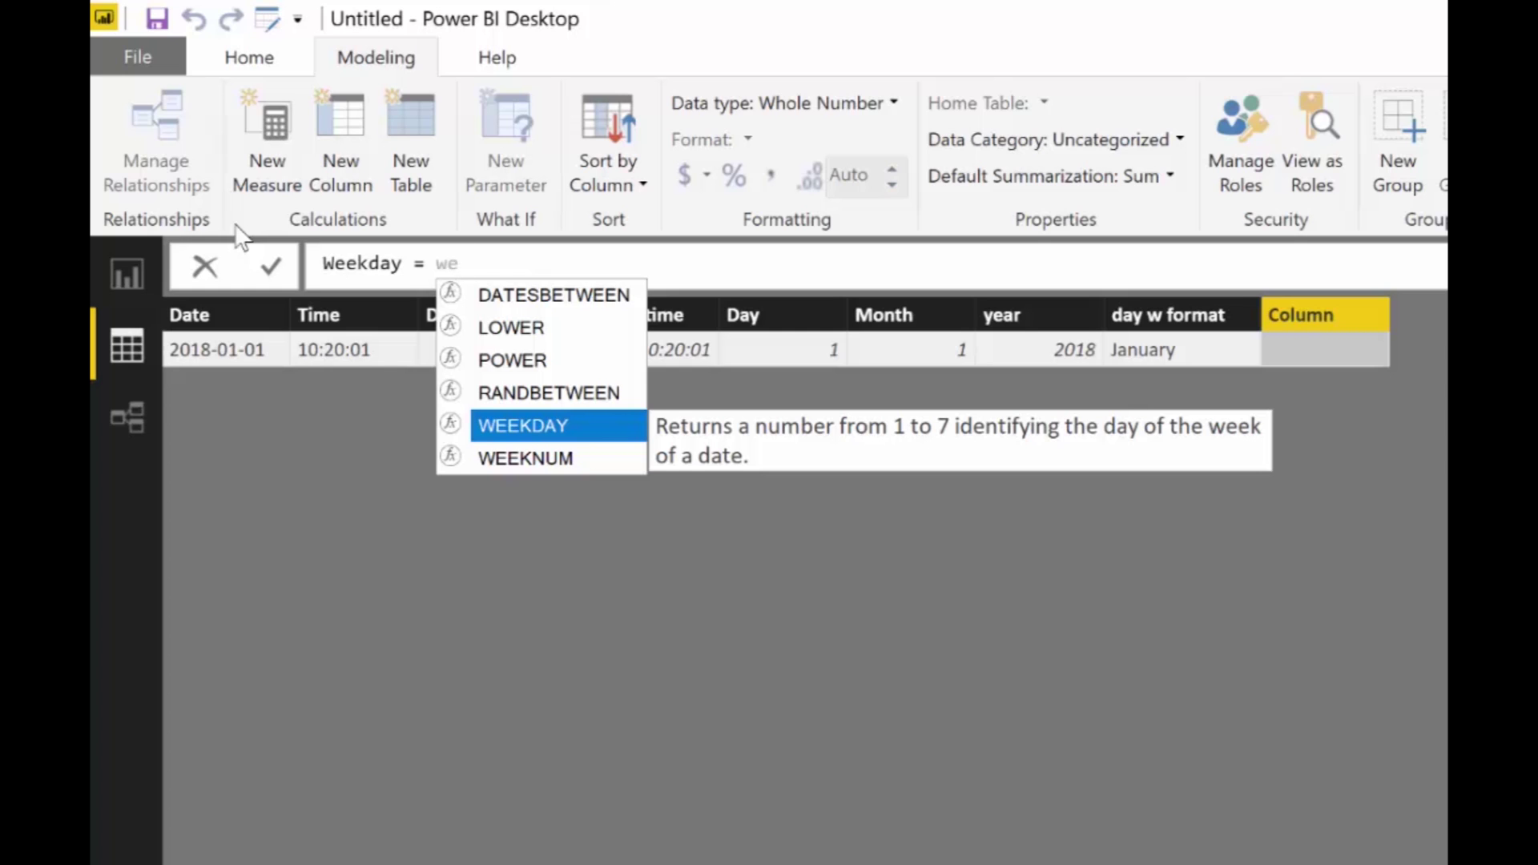
type("ek")
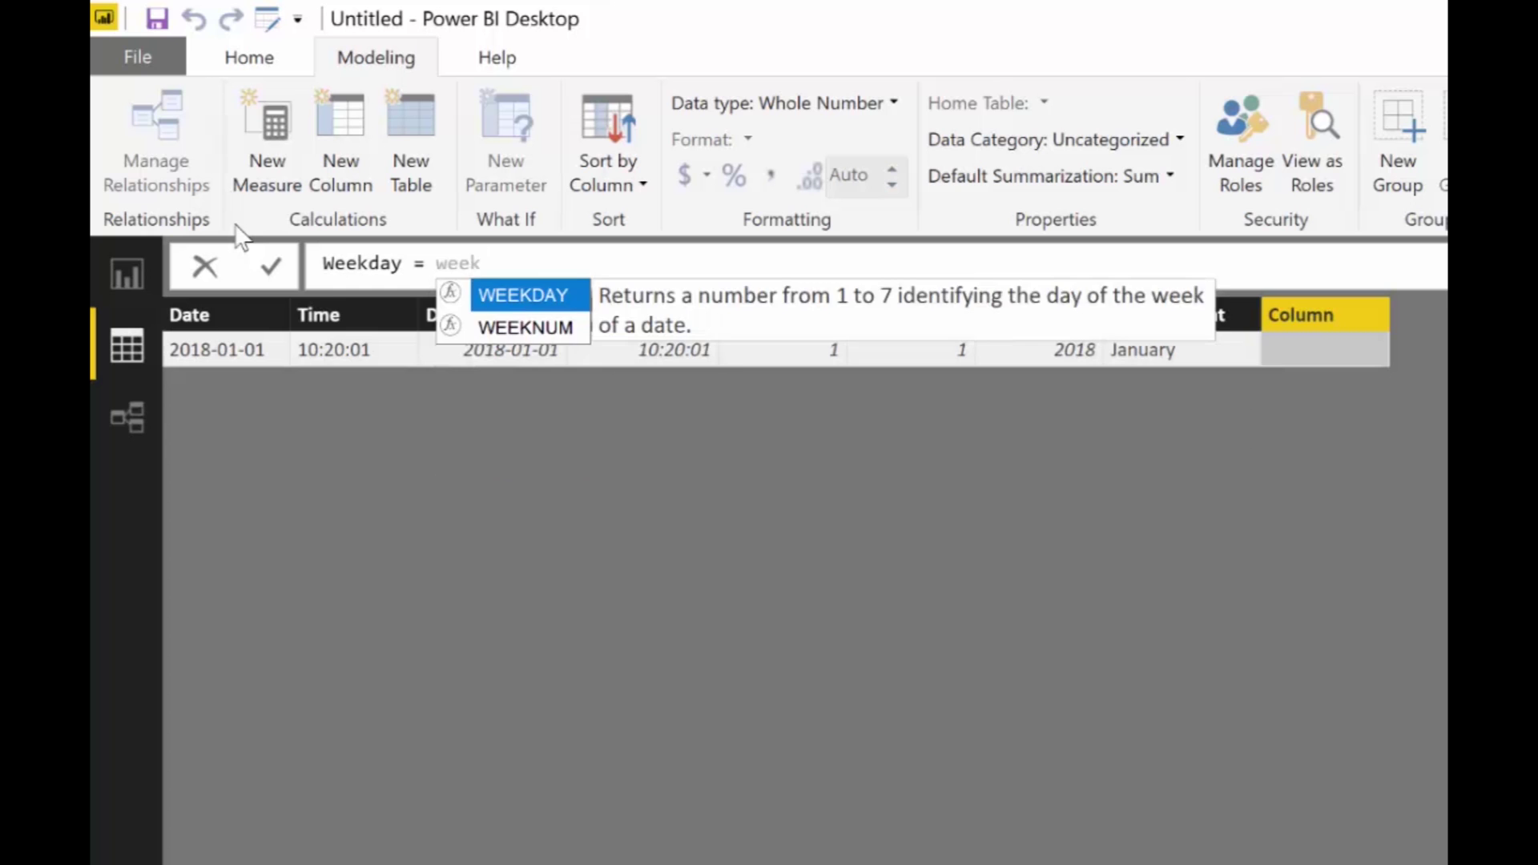
key("Tab")
type("as d")
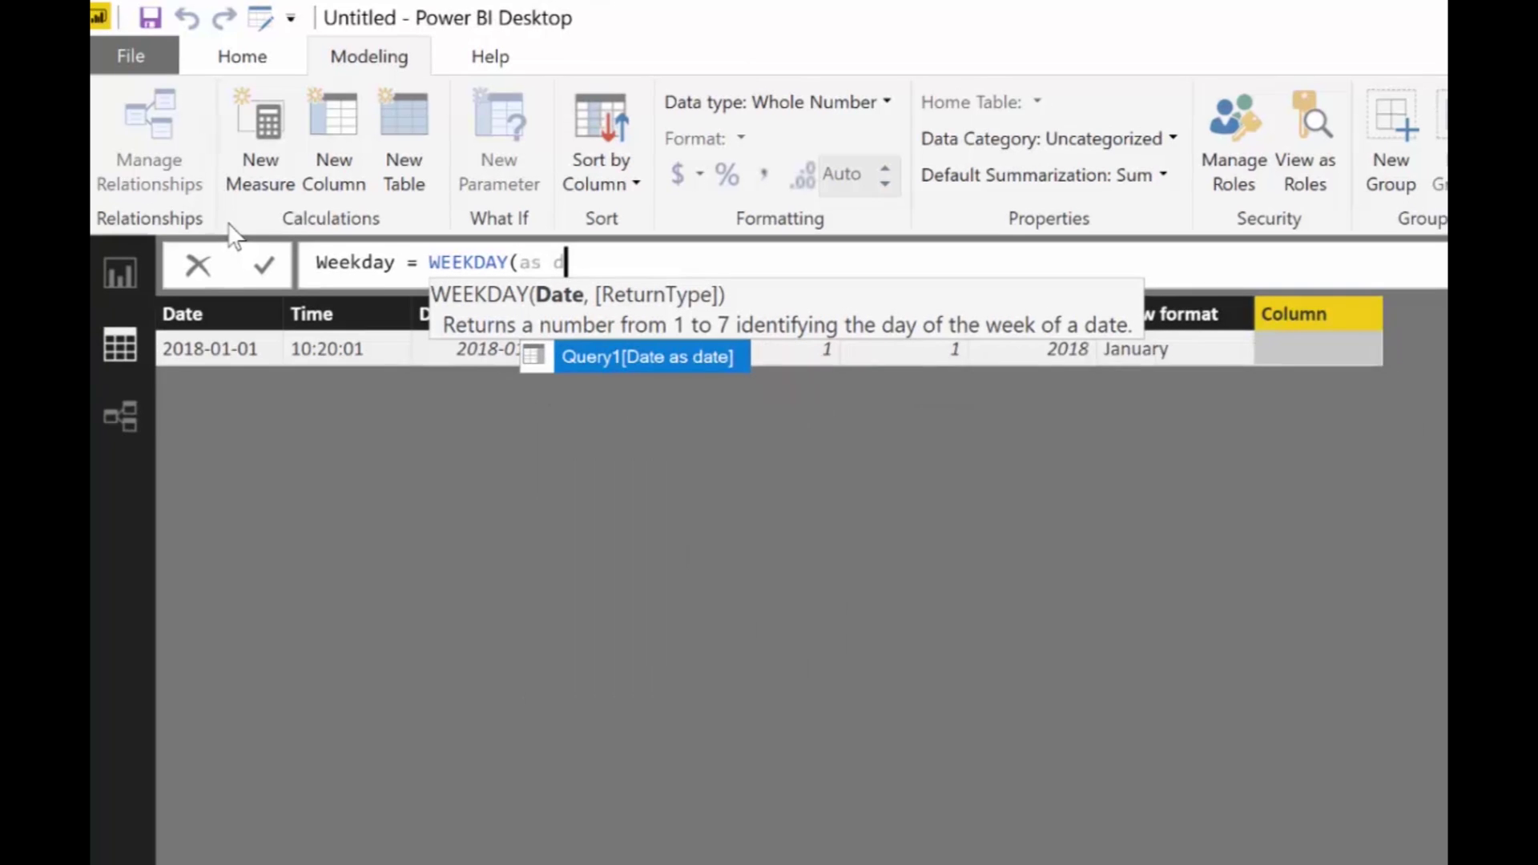
key("Tab")
type(")")
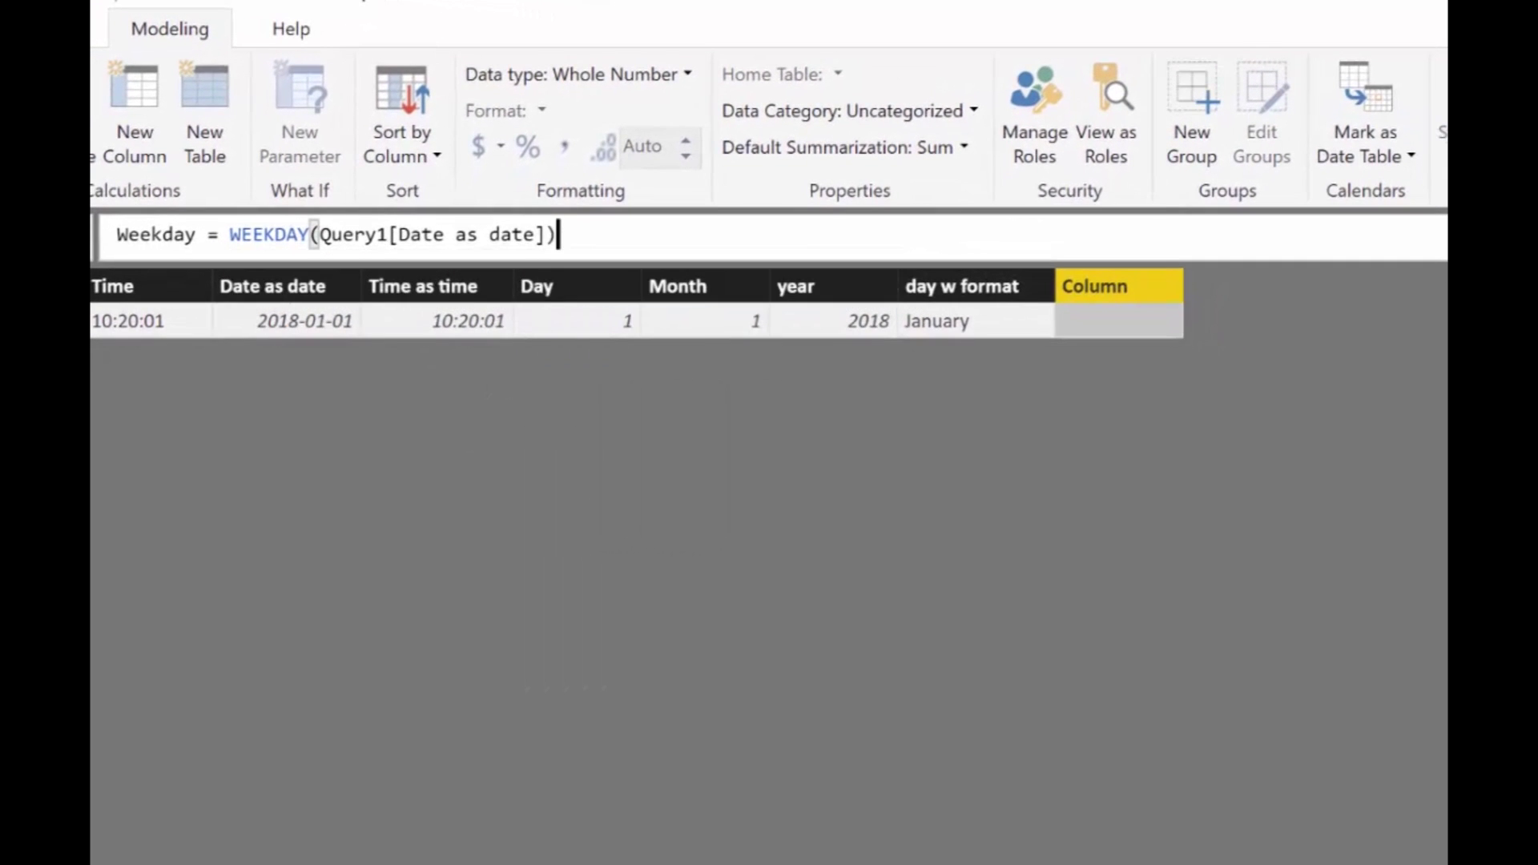
key("Return")
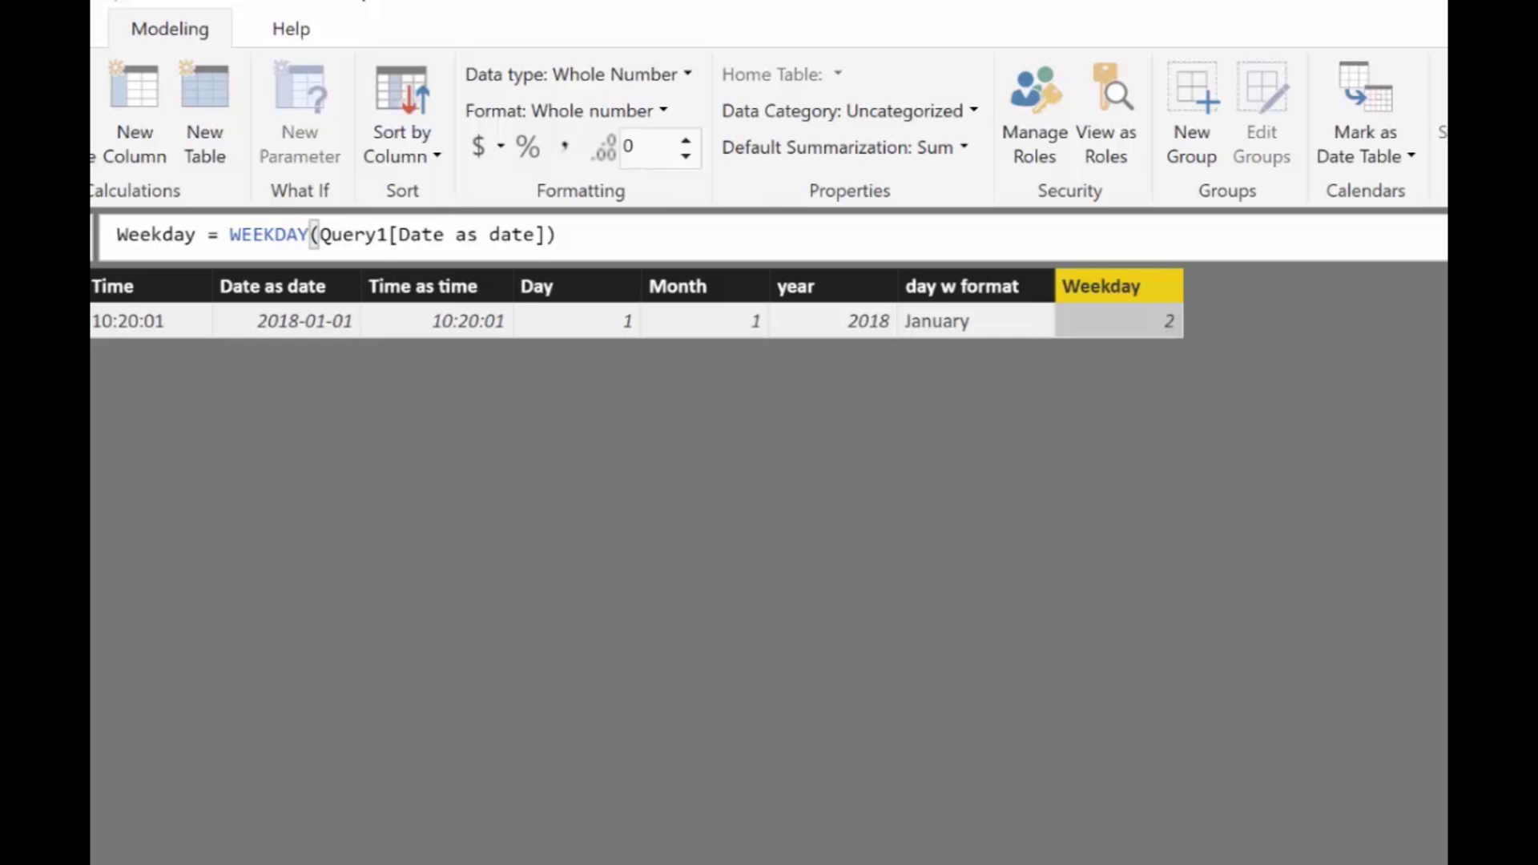
Add Weeknumber = WEEKNUM(Query1[Date as date], 2) with Monday-start weeks, showing 1.
left_click(148, 80)
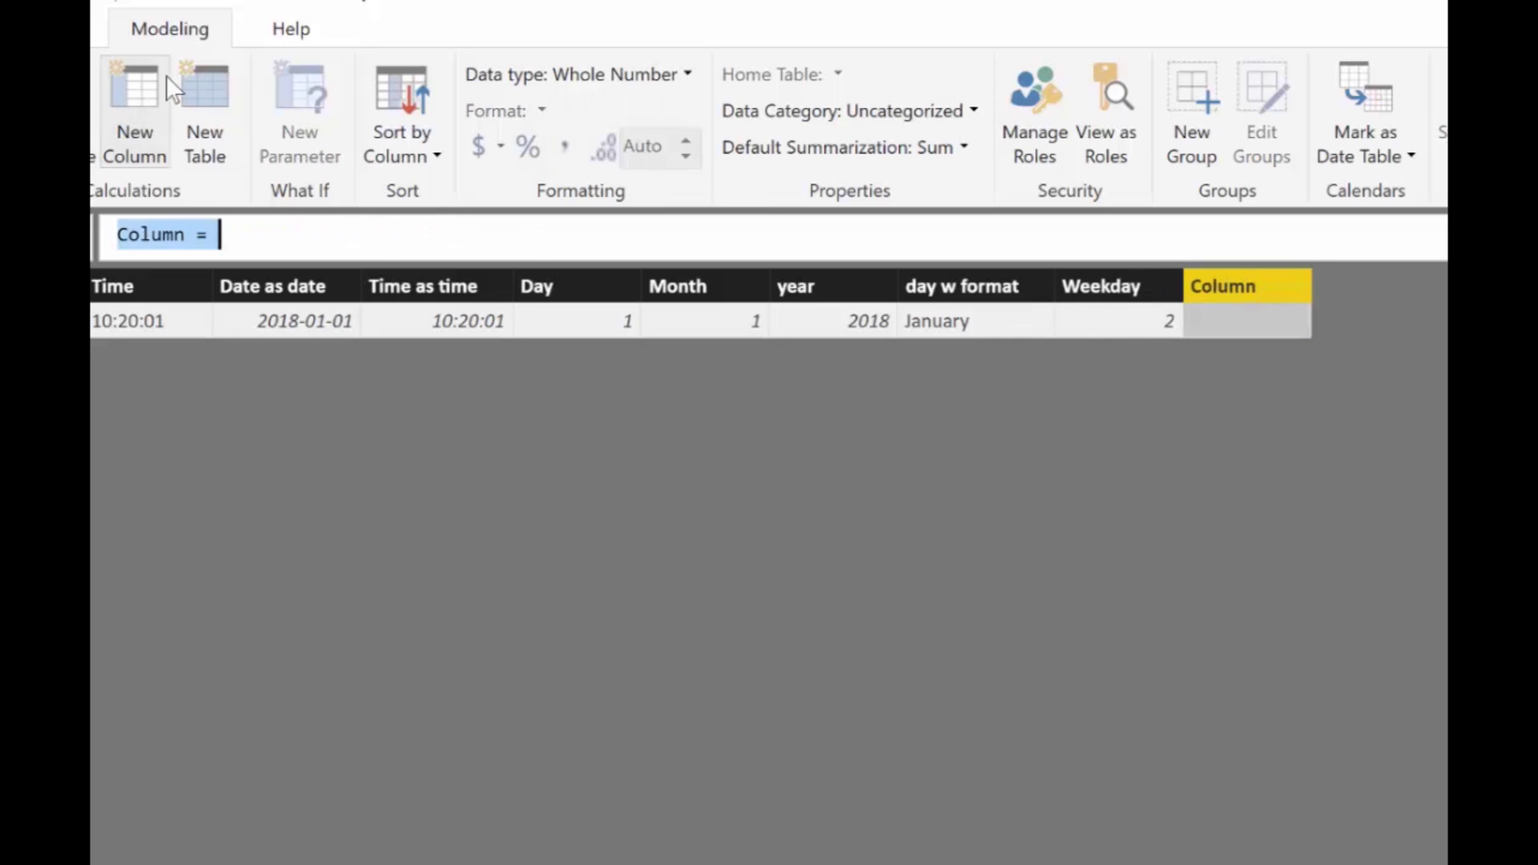
type("Week")
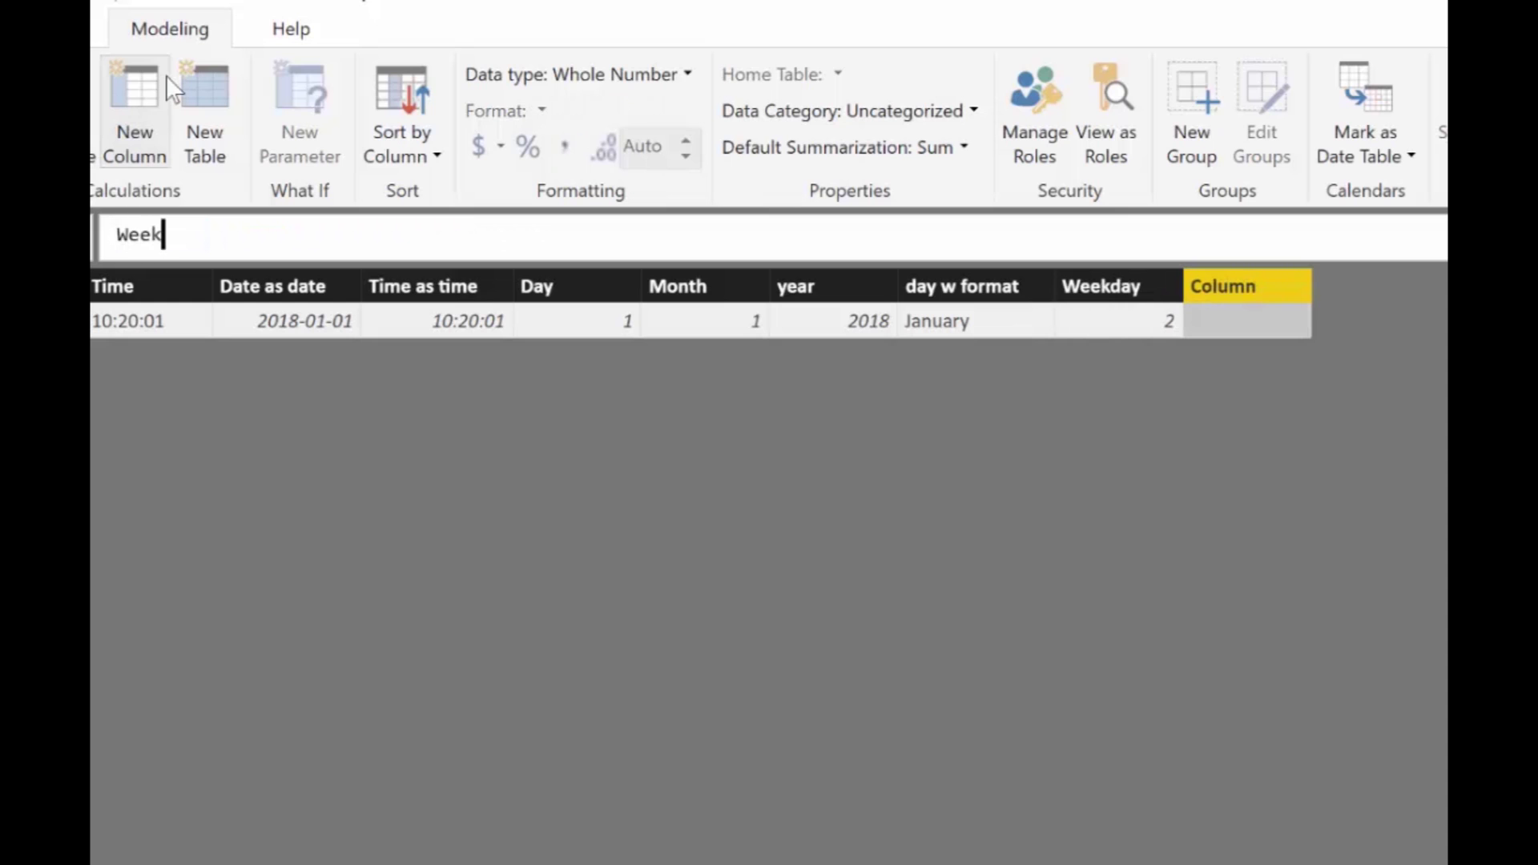
type("number = wee")
key("Down")
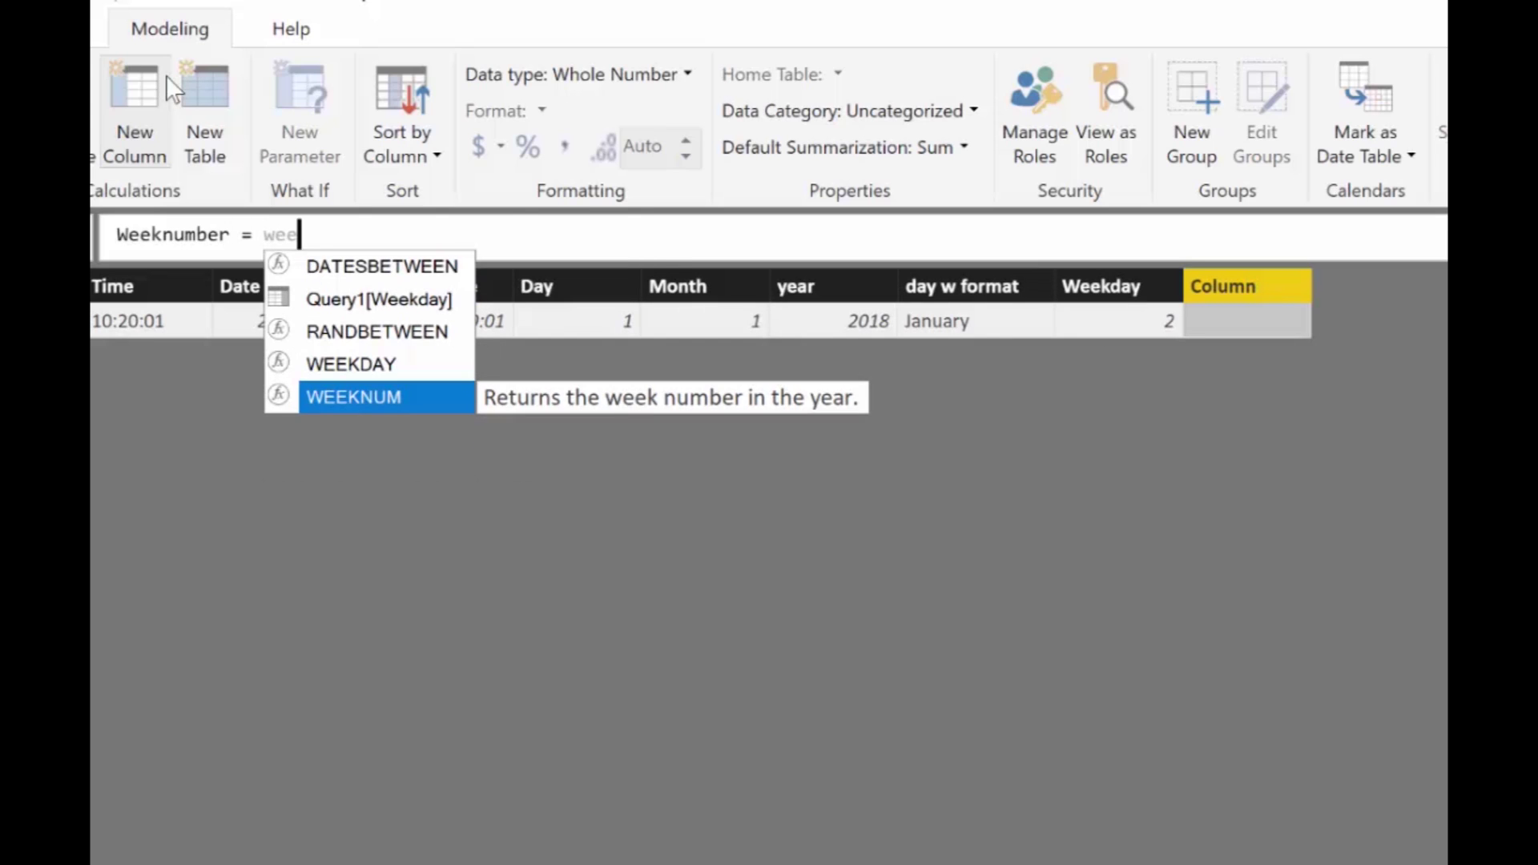
key("Tab")
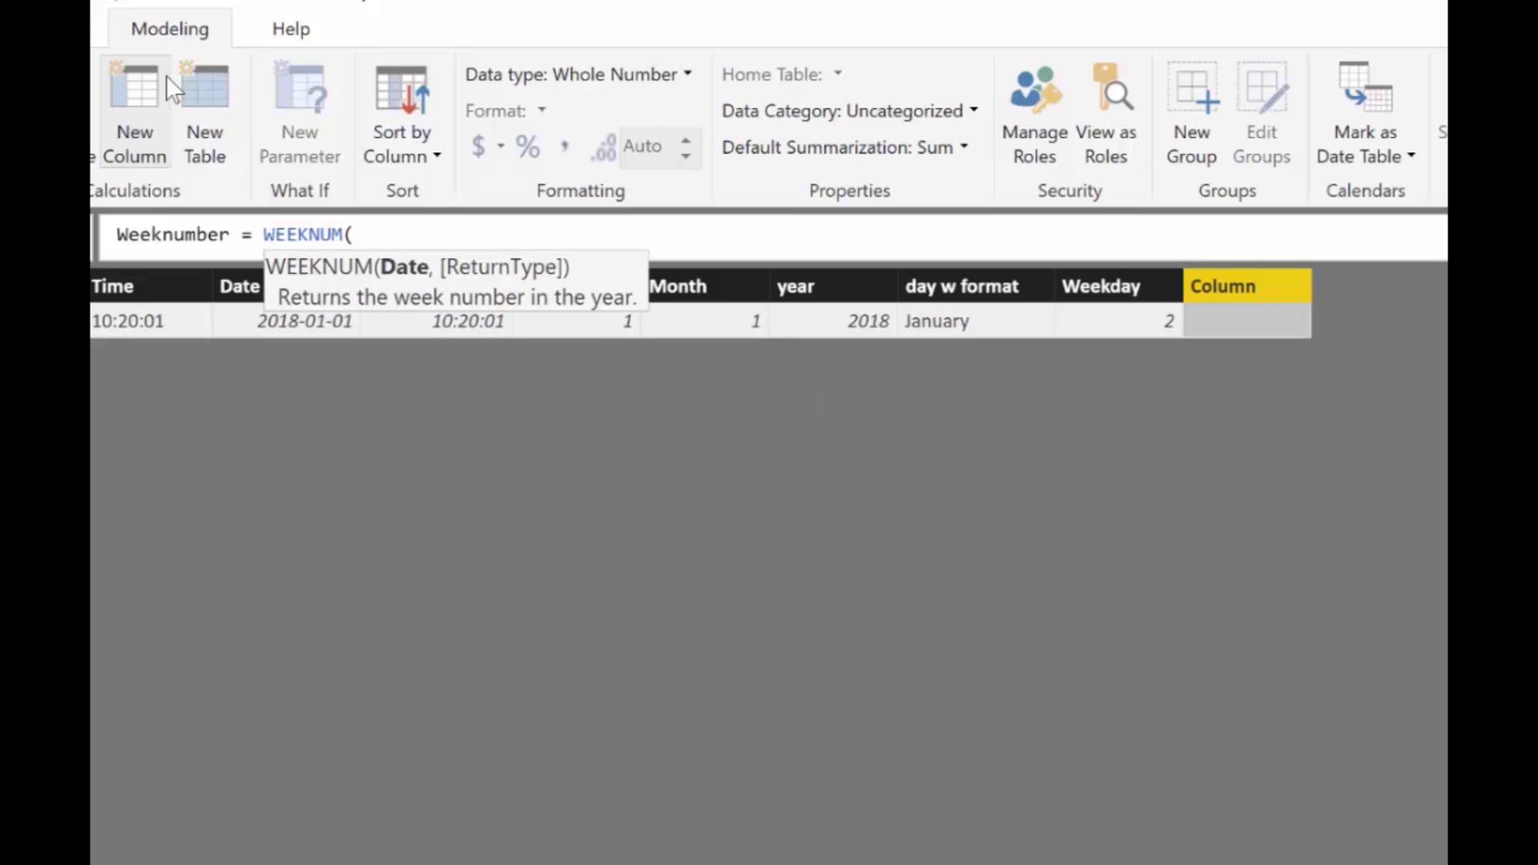
type("[")
key("BackSpace")
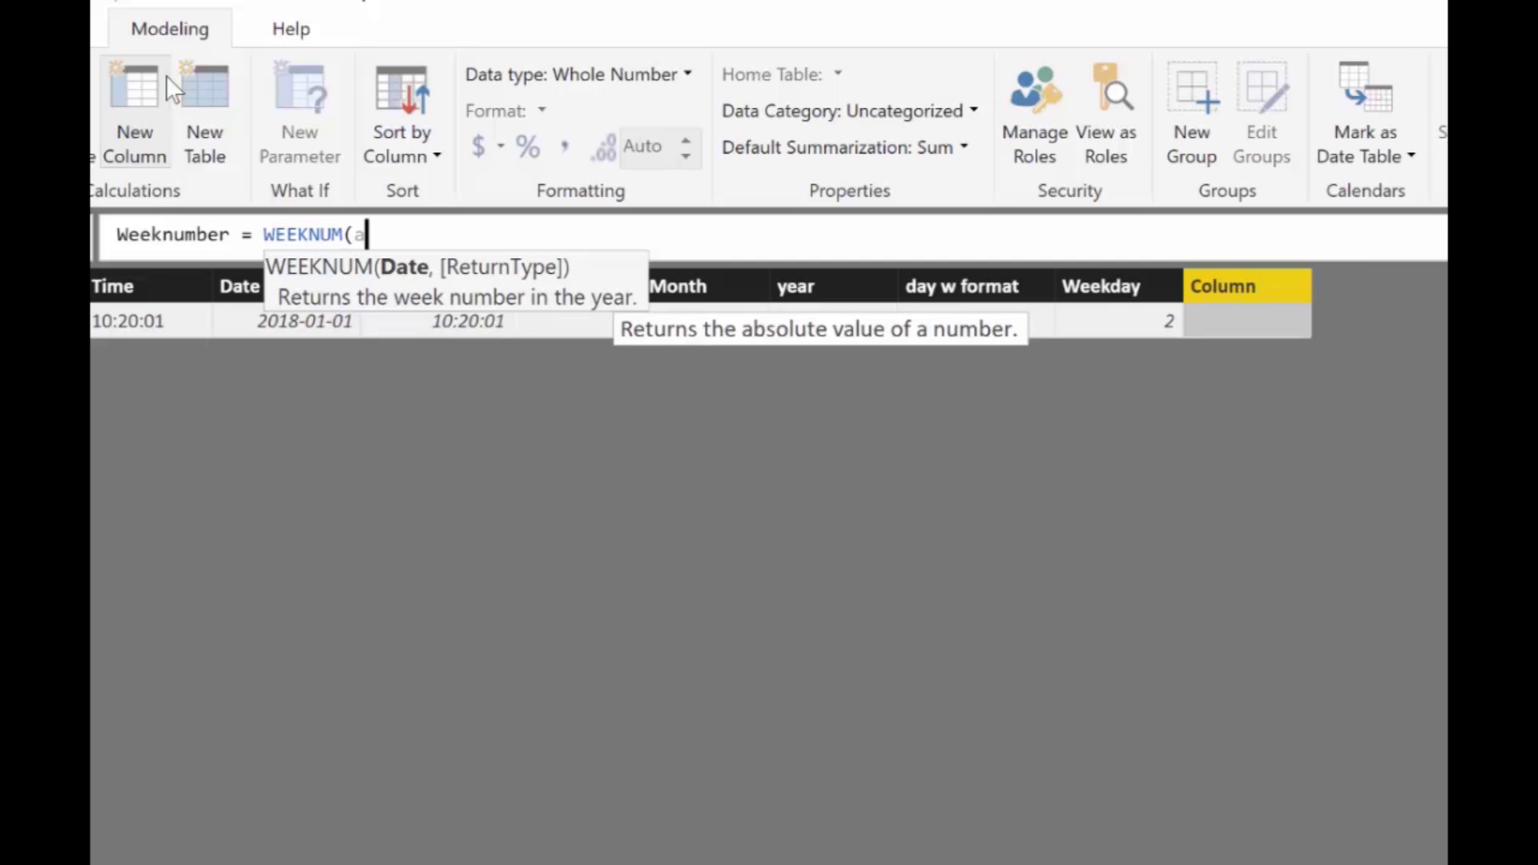
type("as da")
key("Tab")
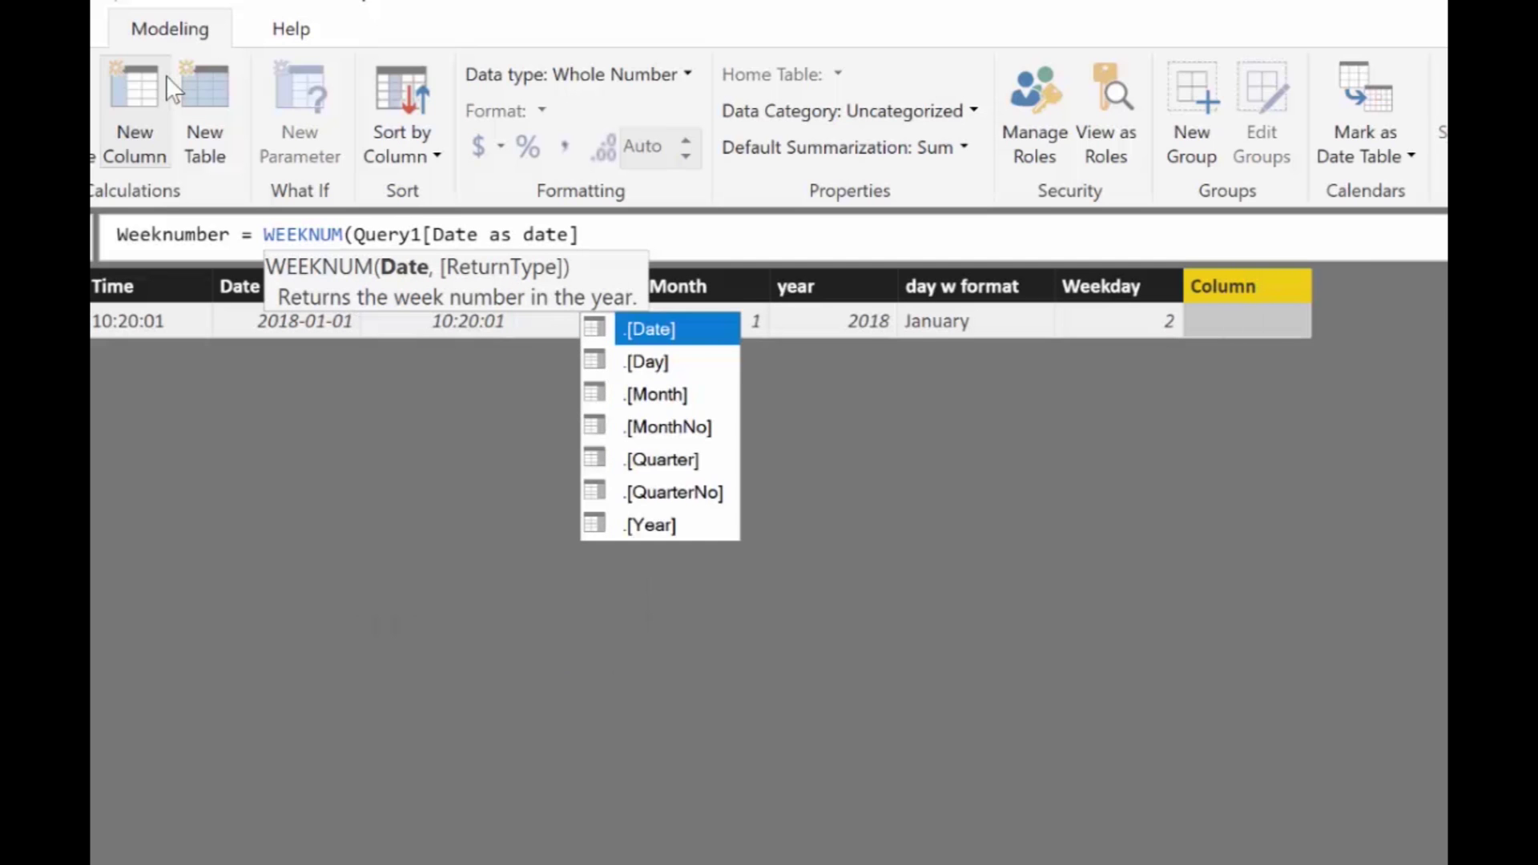
type(",")
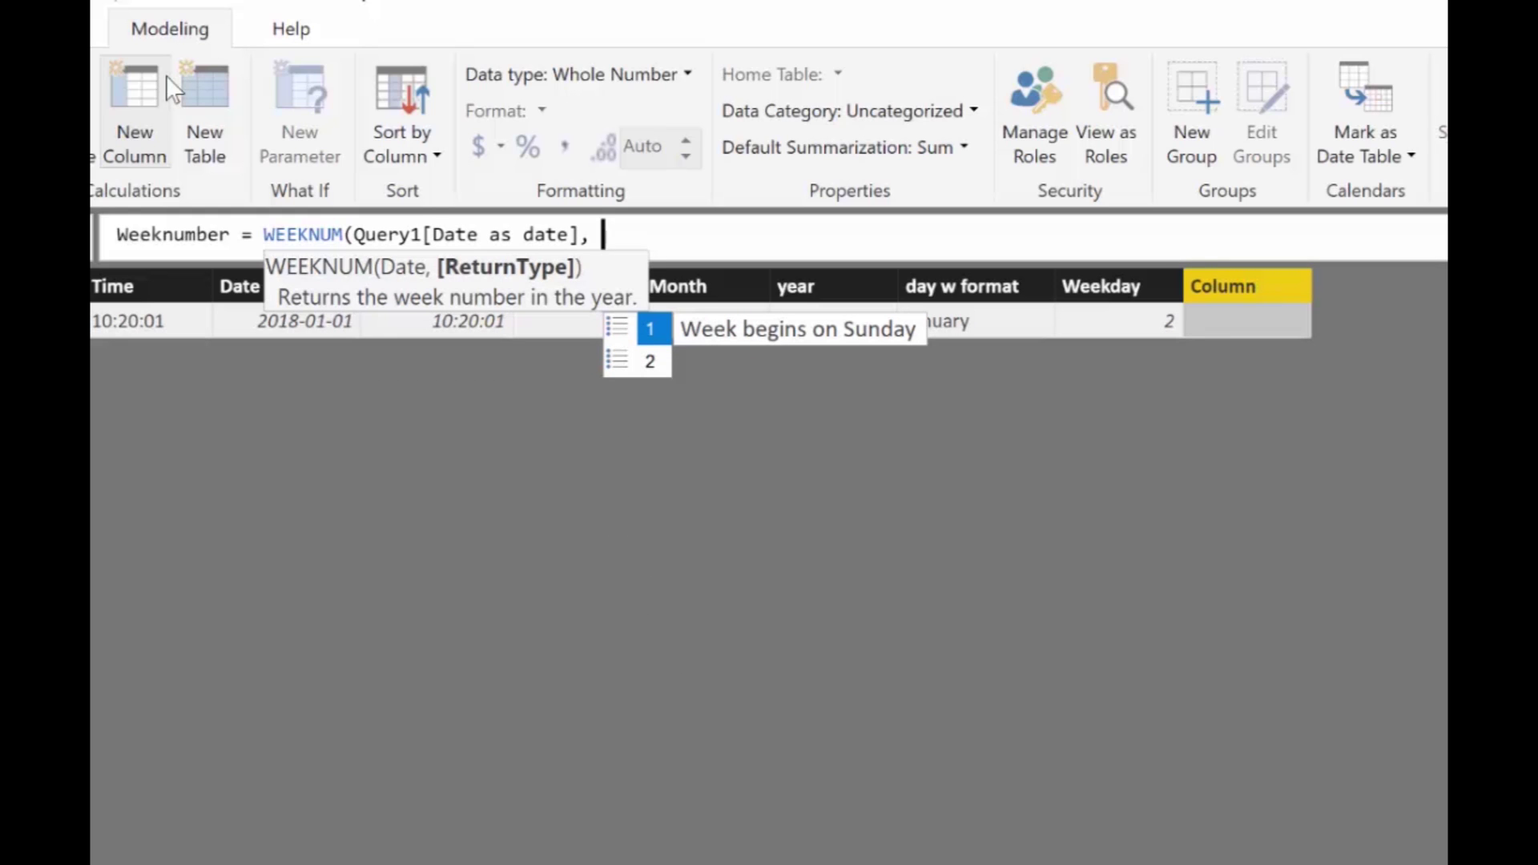
key("Down")
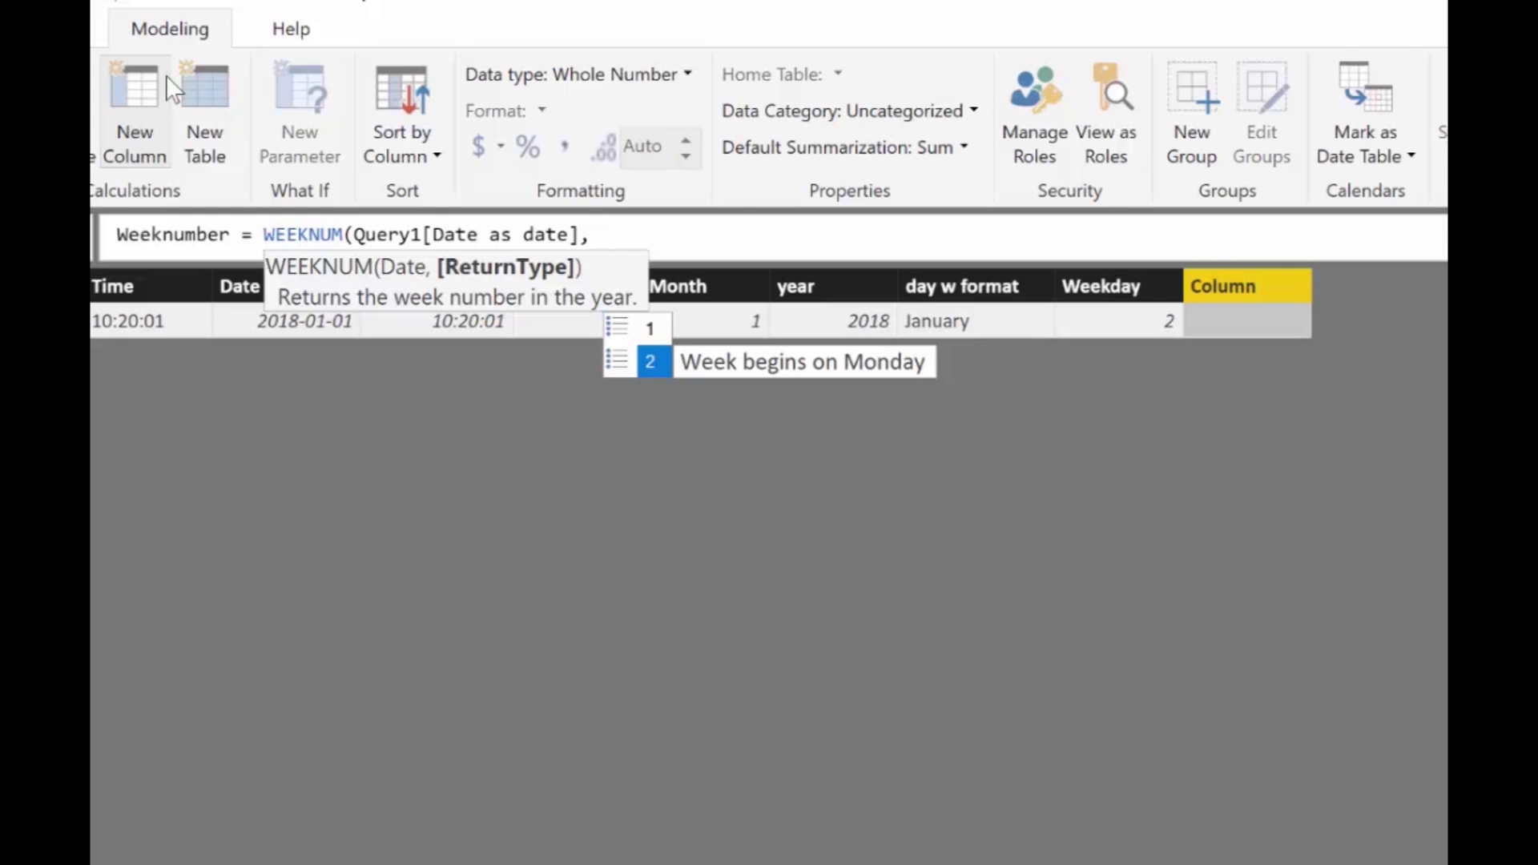
key("Tab")
type(")")
key("Return")
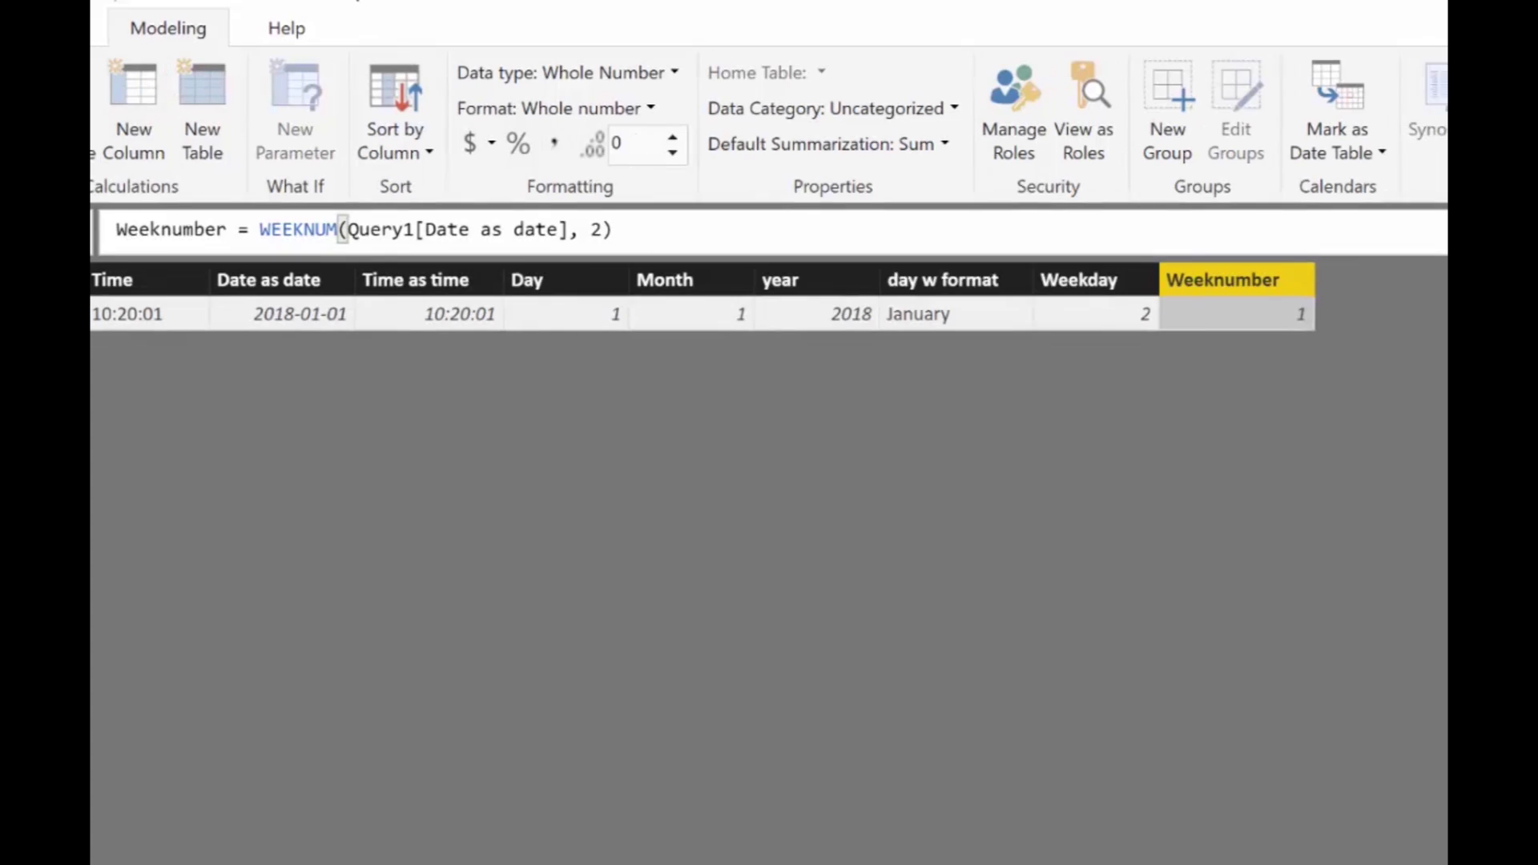
Add a Quarter column as FORMAT(Query1[Date as date], "Q").
left_click(133, 79)
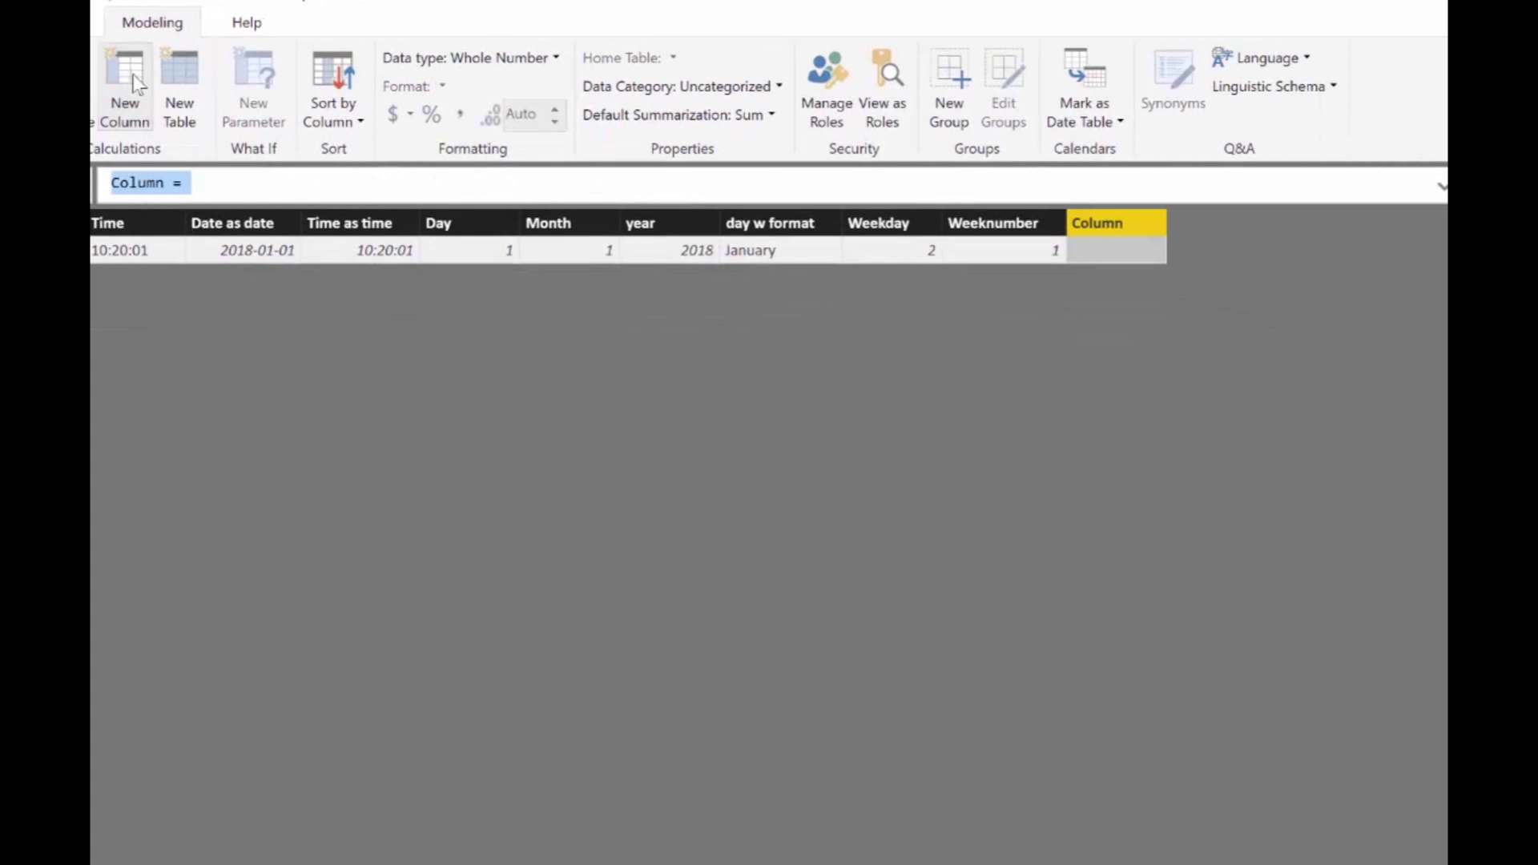
type("Quar")
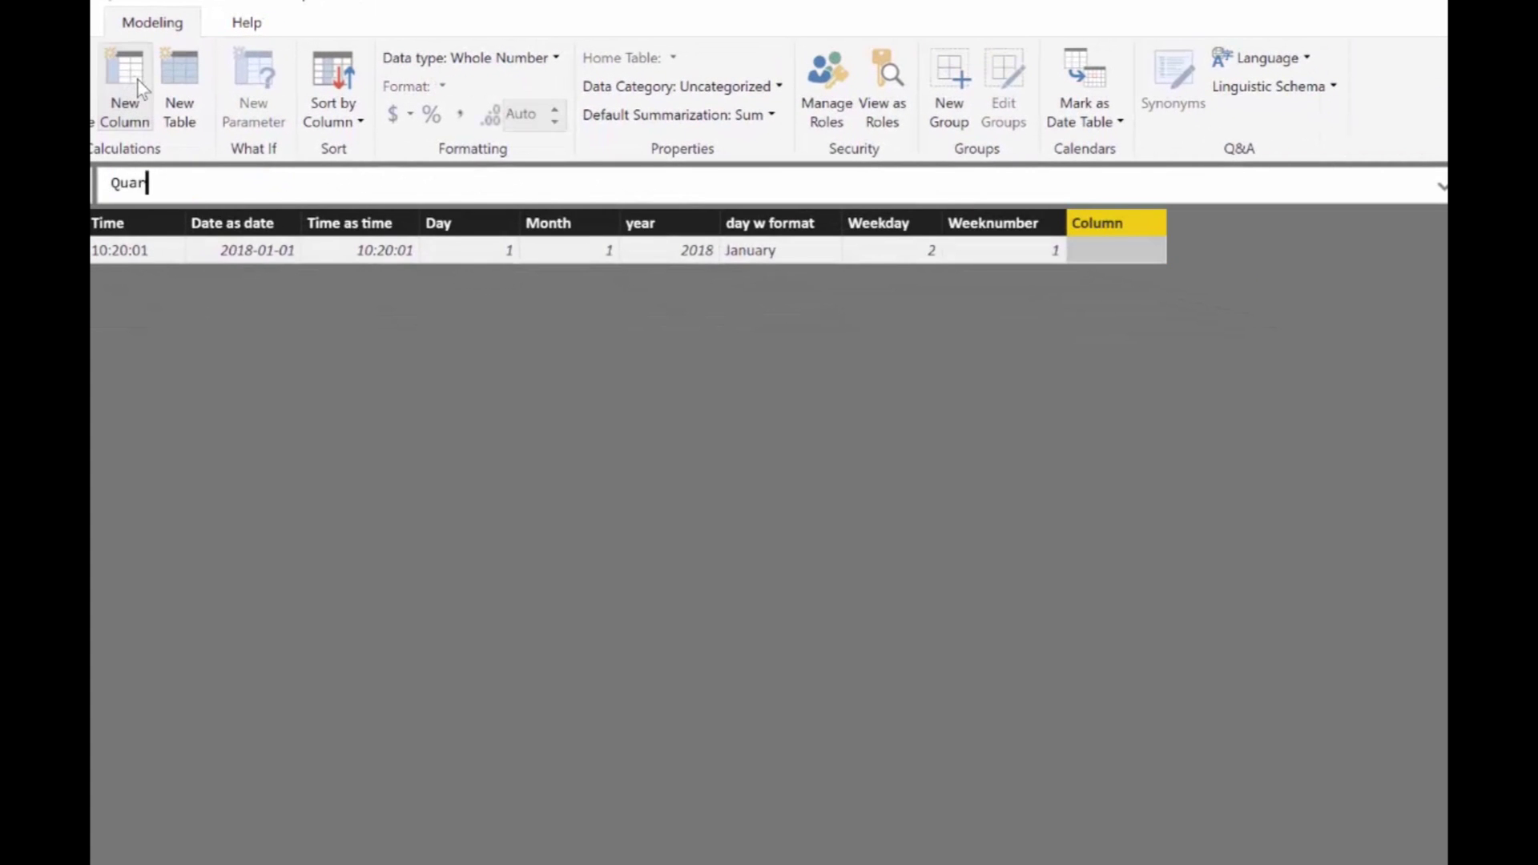
type("ter = format")
key("Tab")
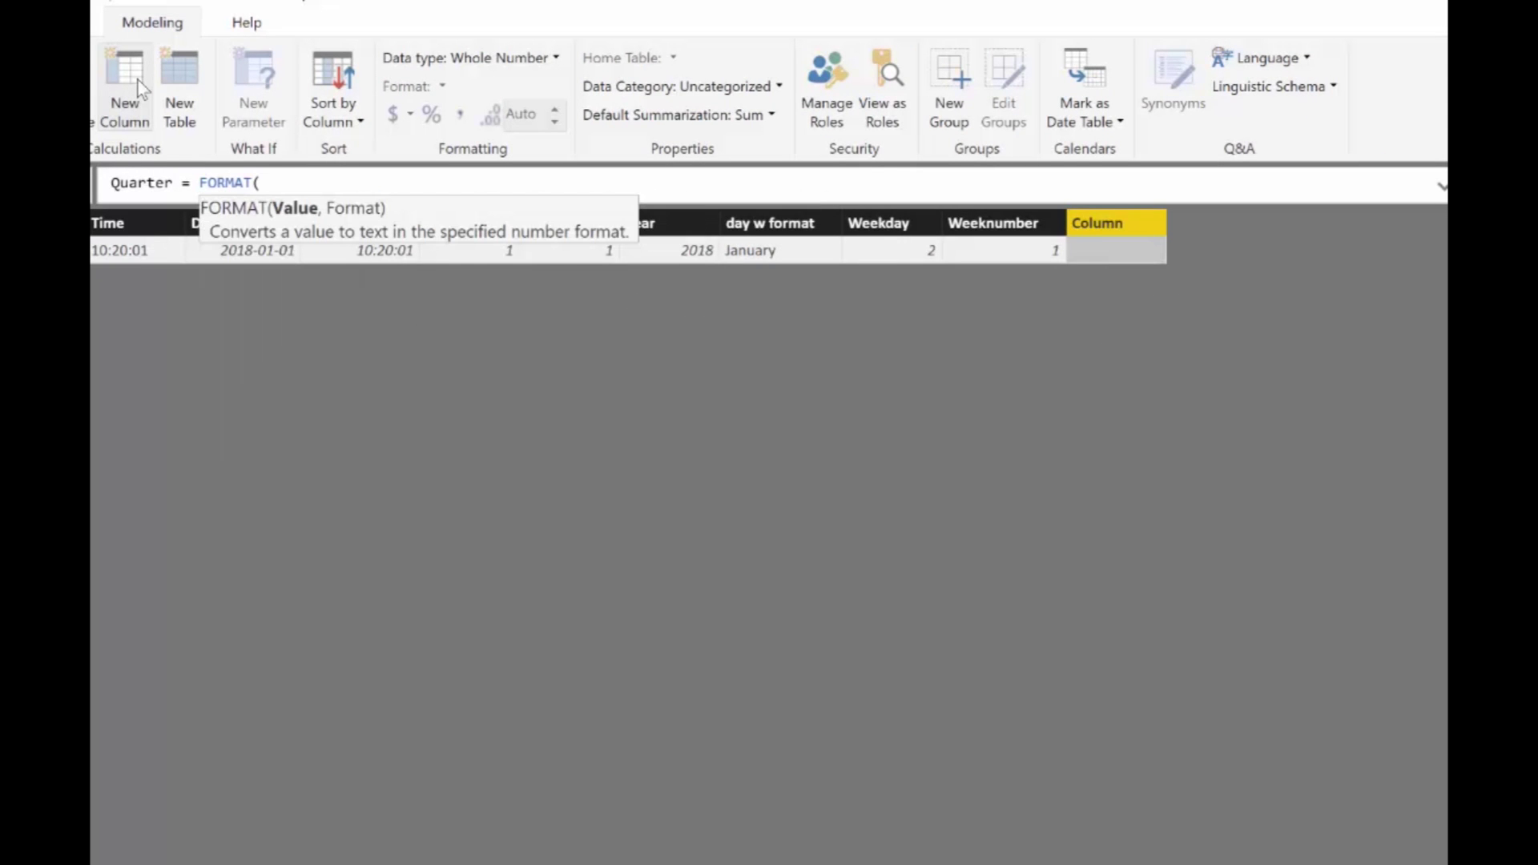
type("as")
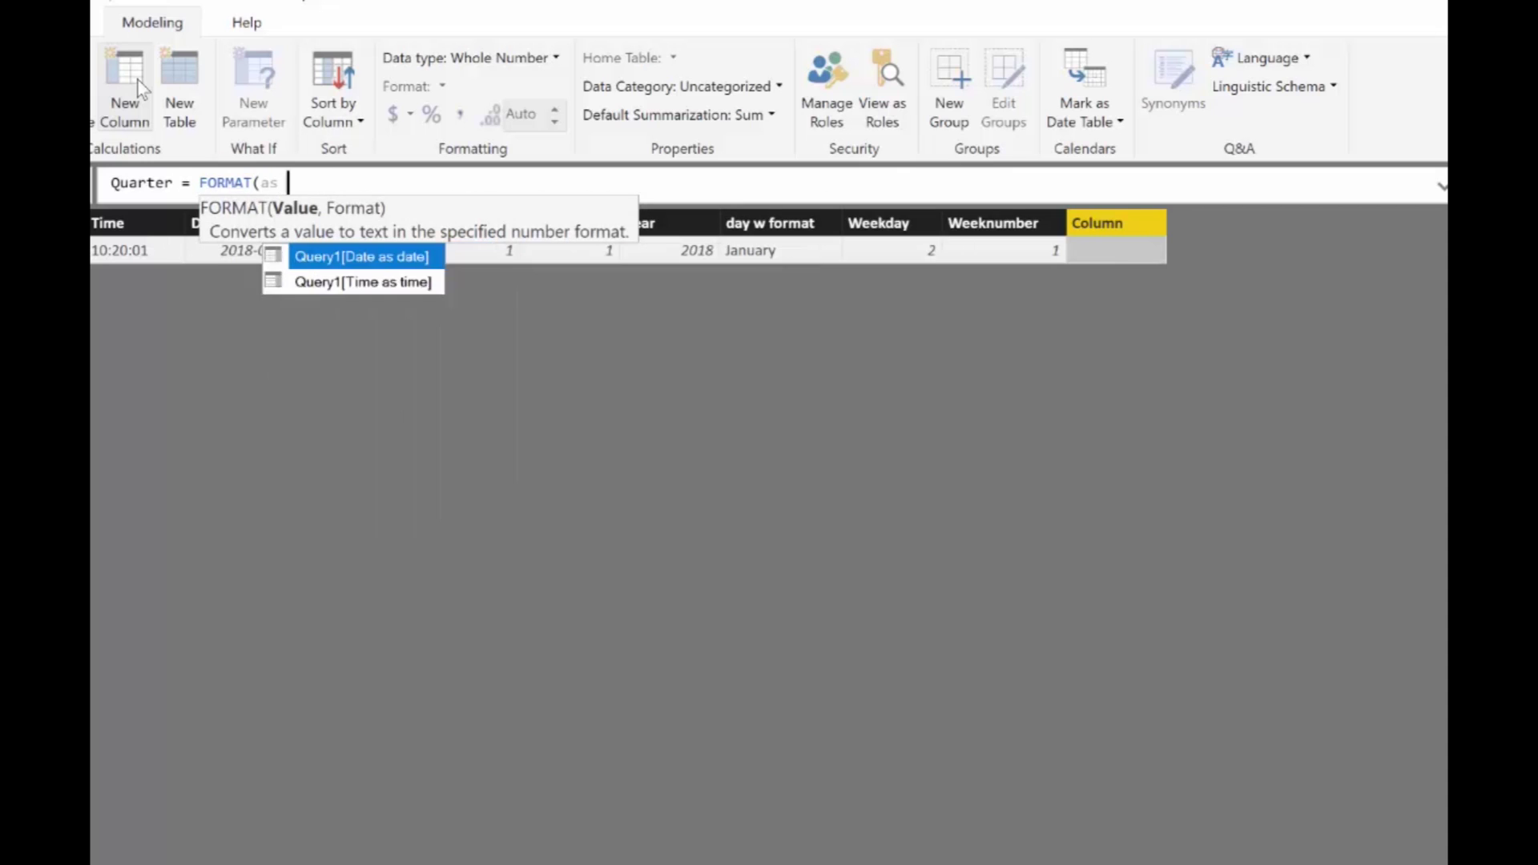
type("da")
key("Tab")
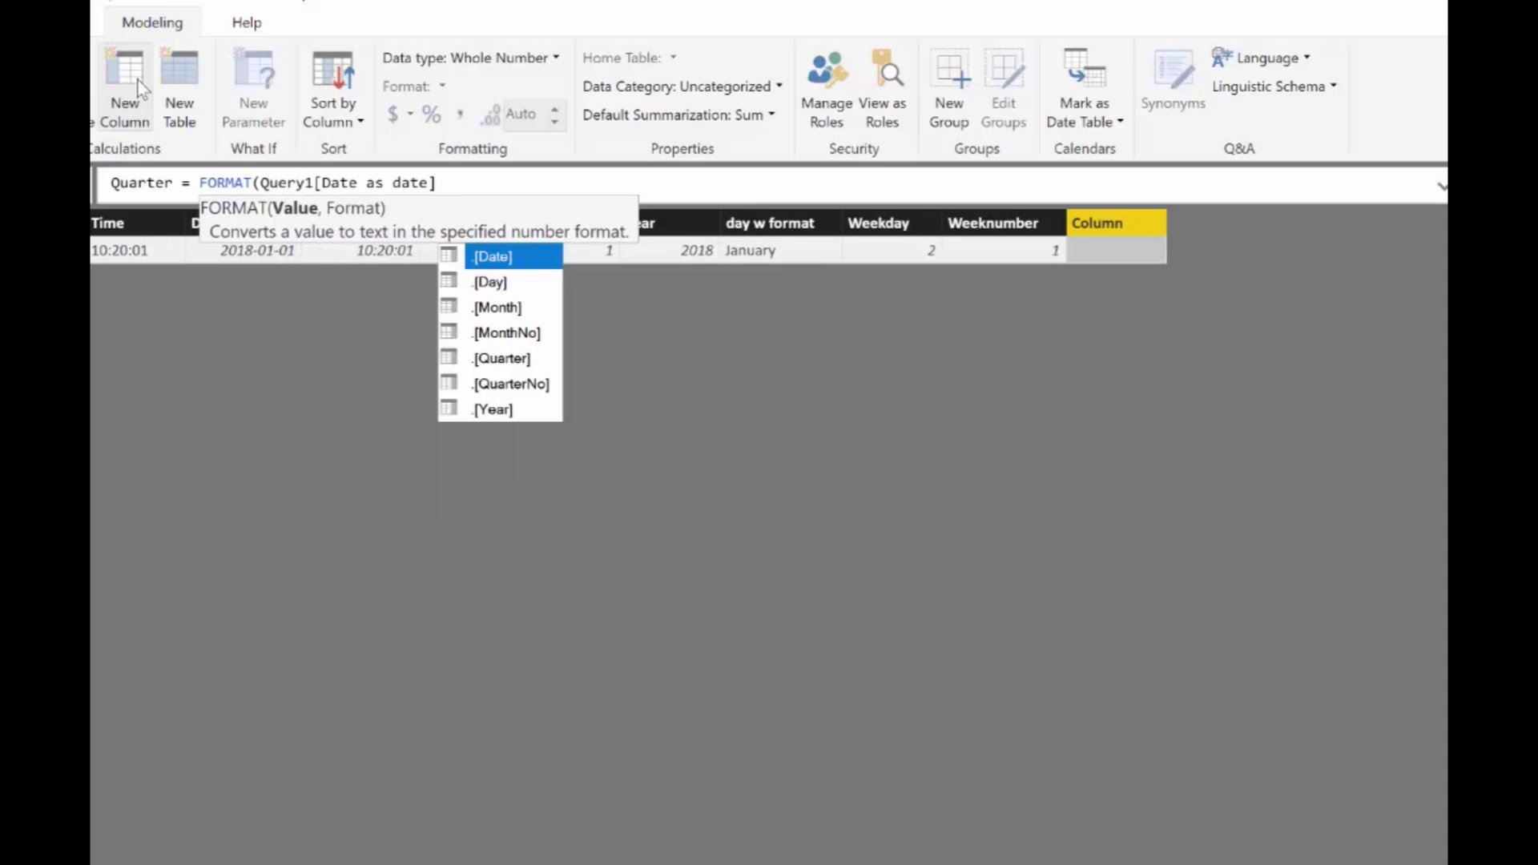
type(", \"Q")
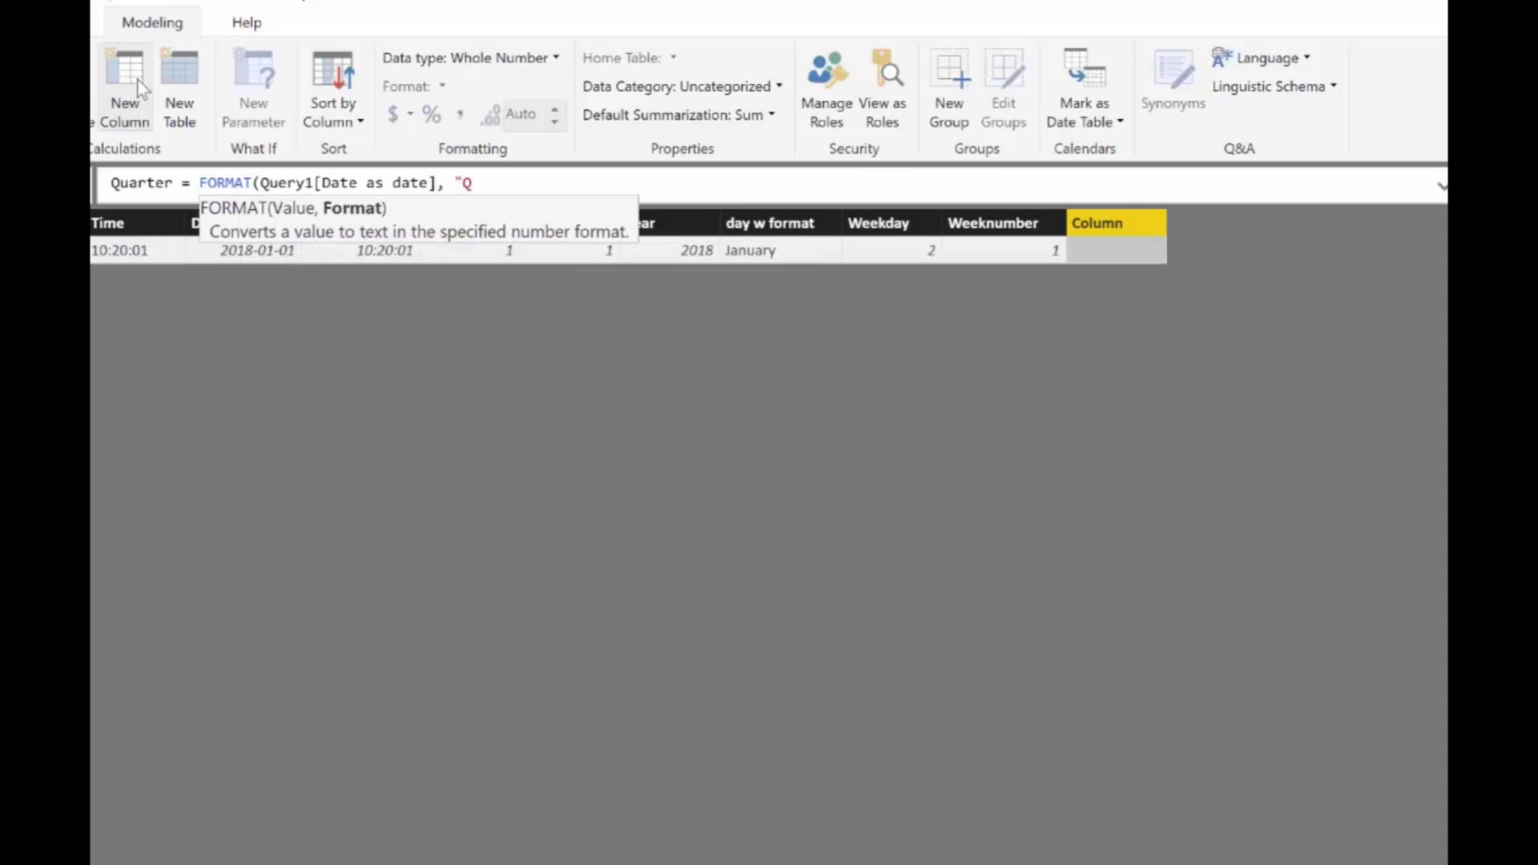
type("\")")
key("Return")
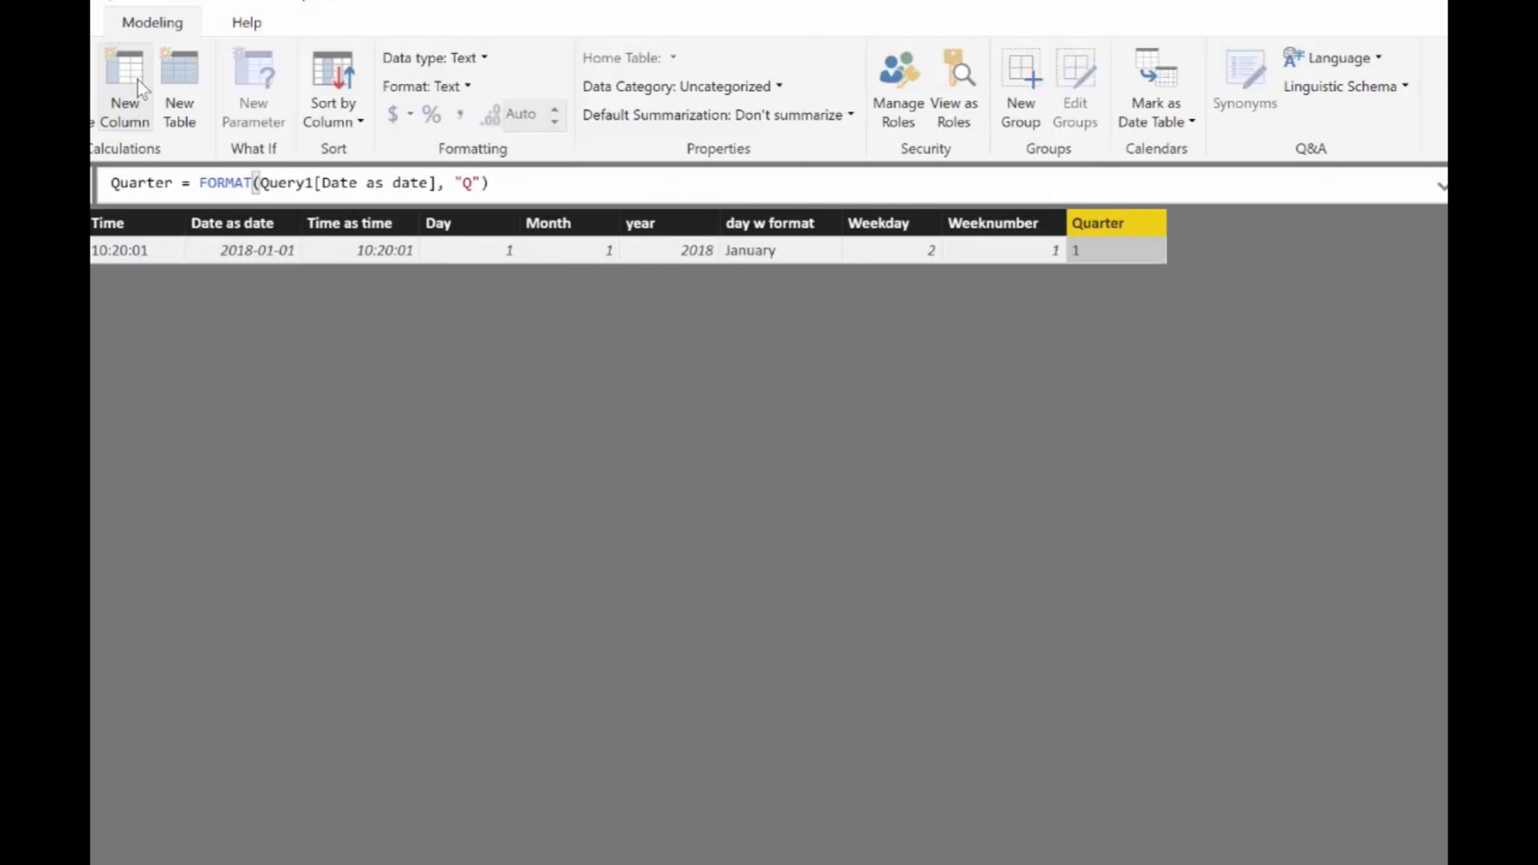
Test the QQ quarter format, then revert it to Q.
left_click(487, 181)
type("Q")
key("Return")
left_click(481, 181)
key("BackSpace")
key("Return")
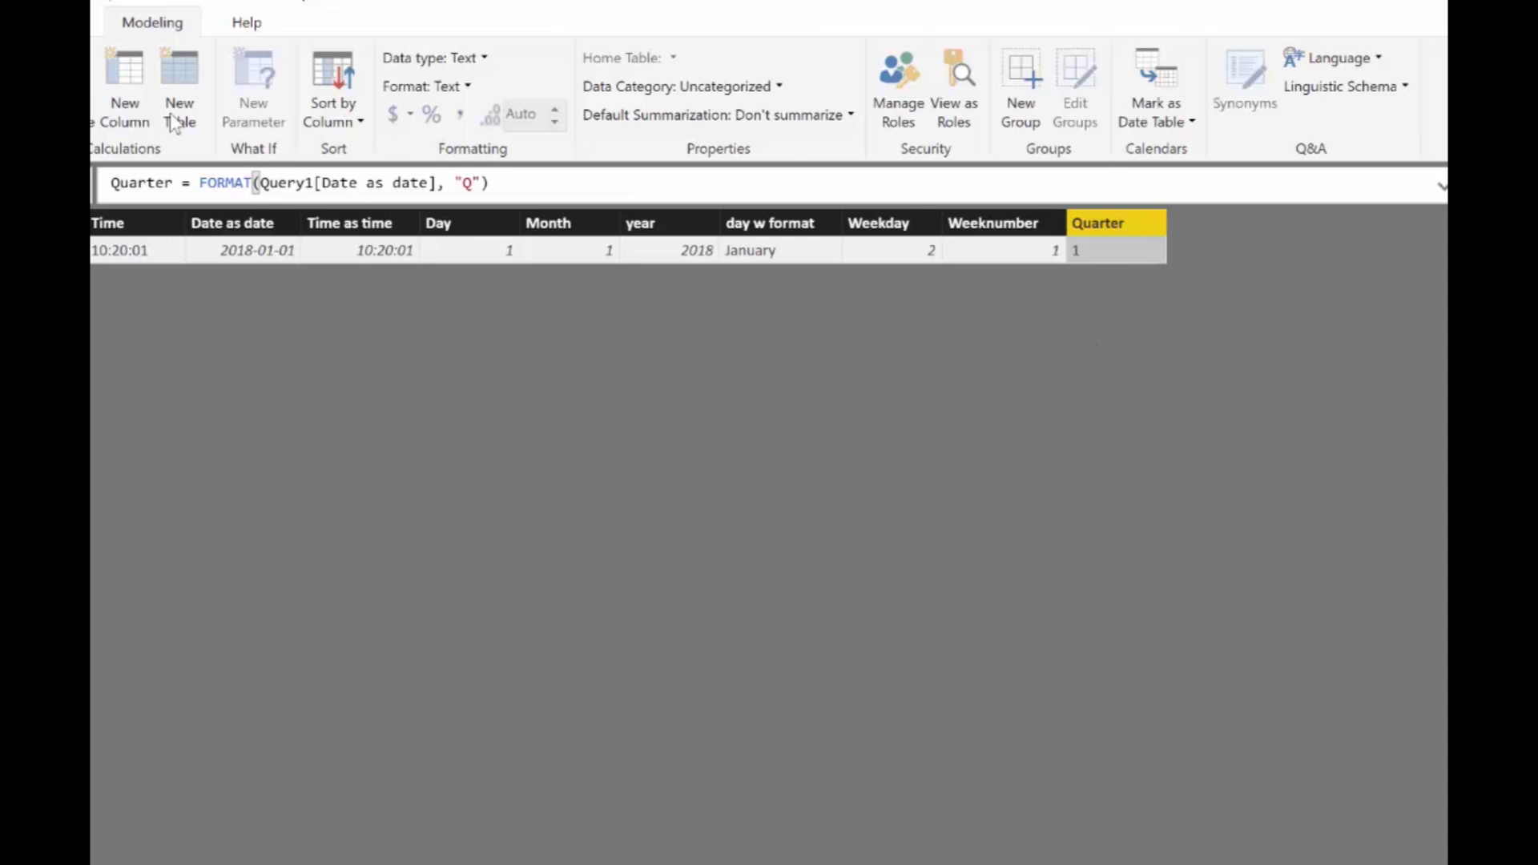
Add YearQuarter = FORMAT(date, "YYYY")&"-Q"&FORMAT(date, "Q"), showing 2018-Q1.
left_click(125, 88)
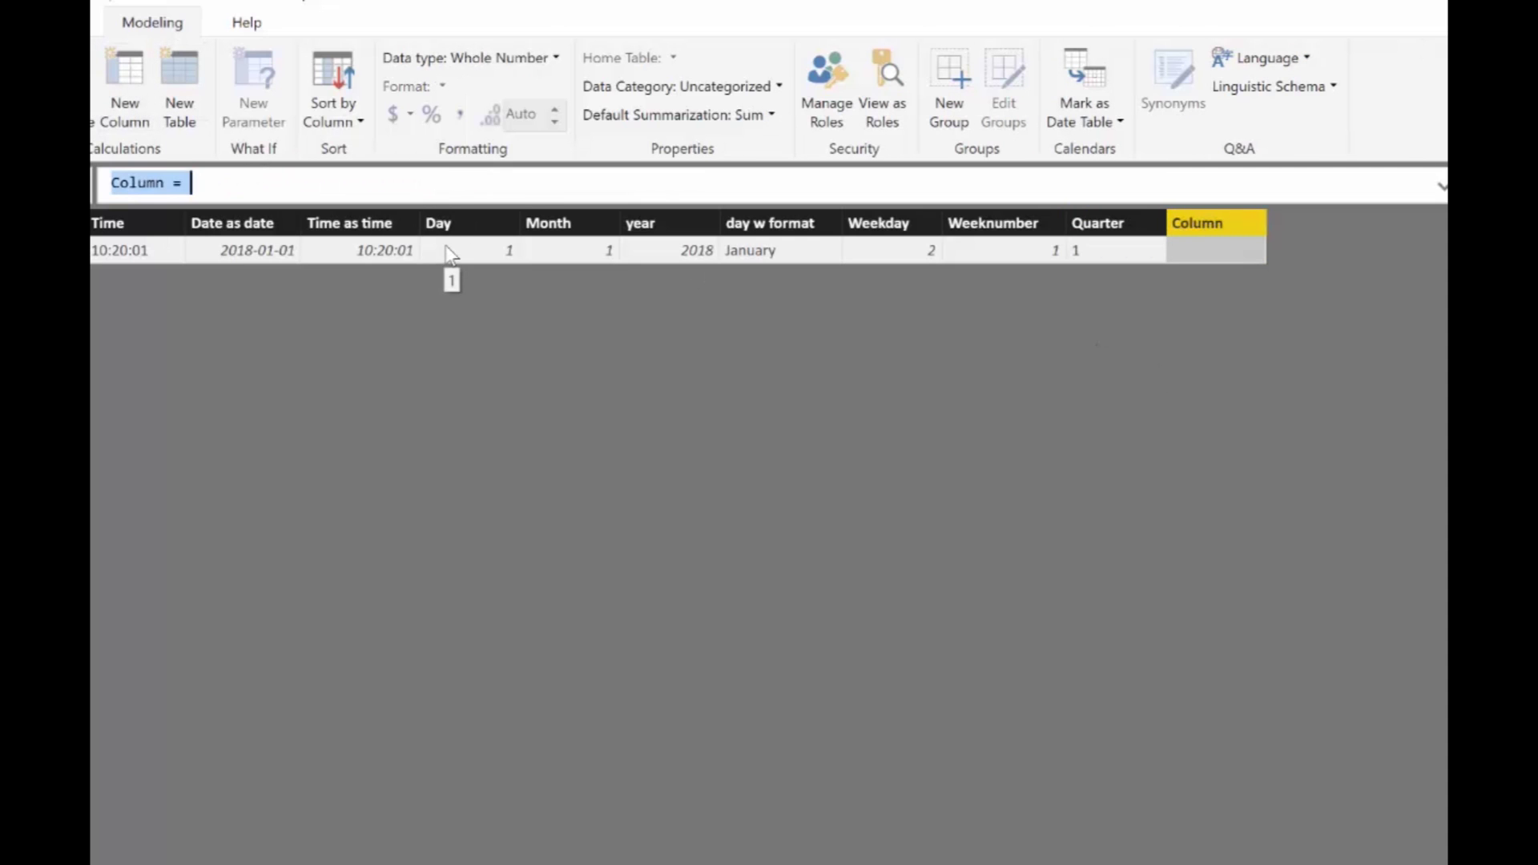
type("YearQuarter = FORMAT(")
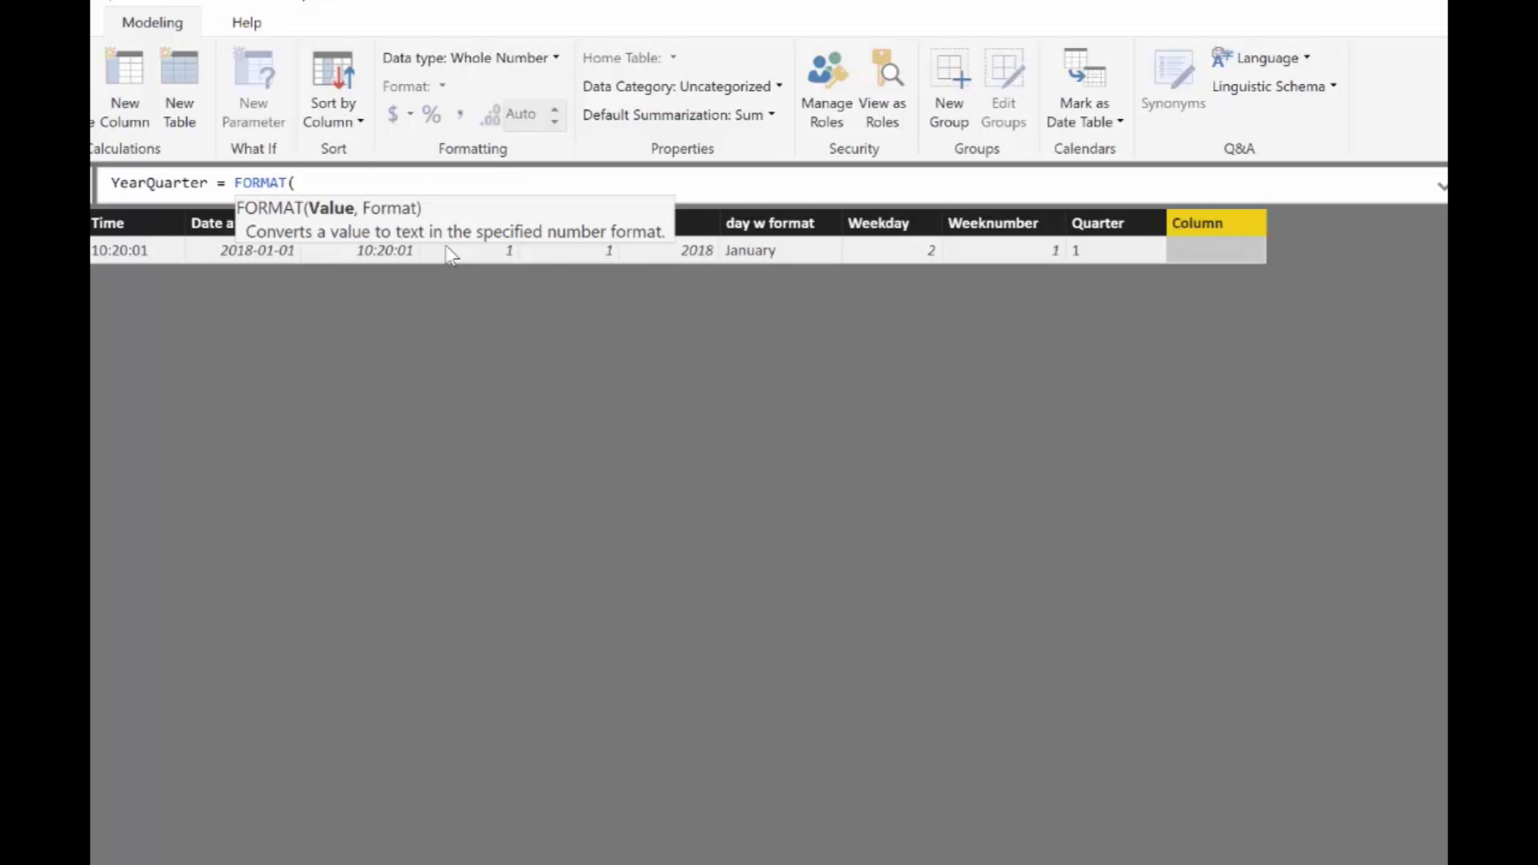
type("as s")
key("BackSpace")
type("da")
key("Tab")
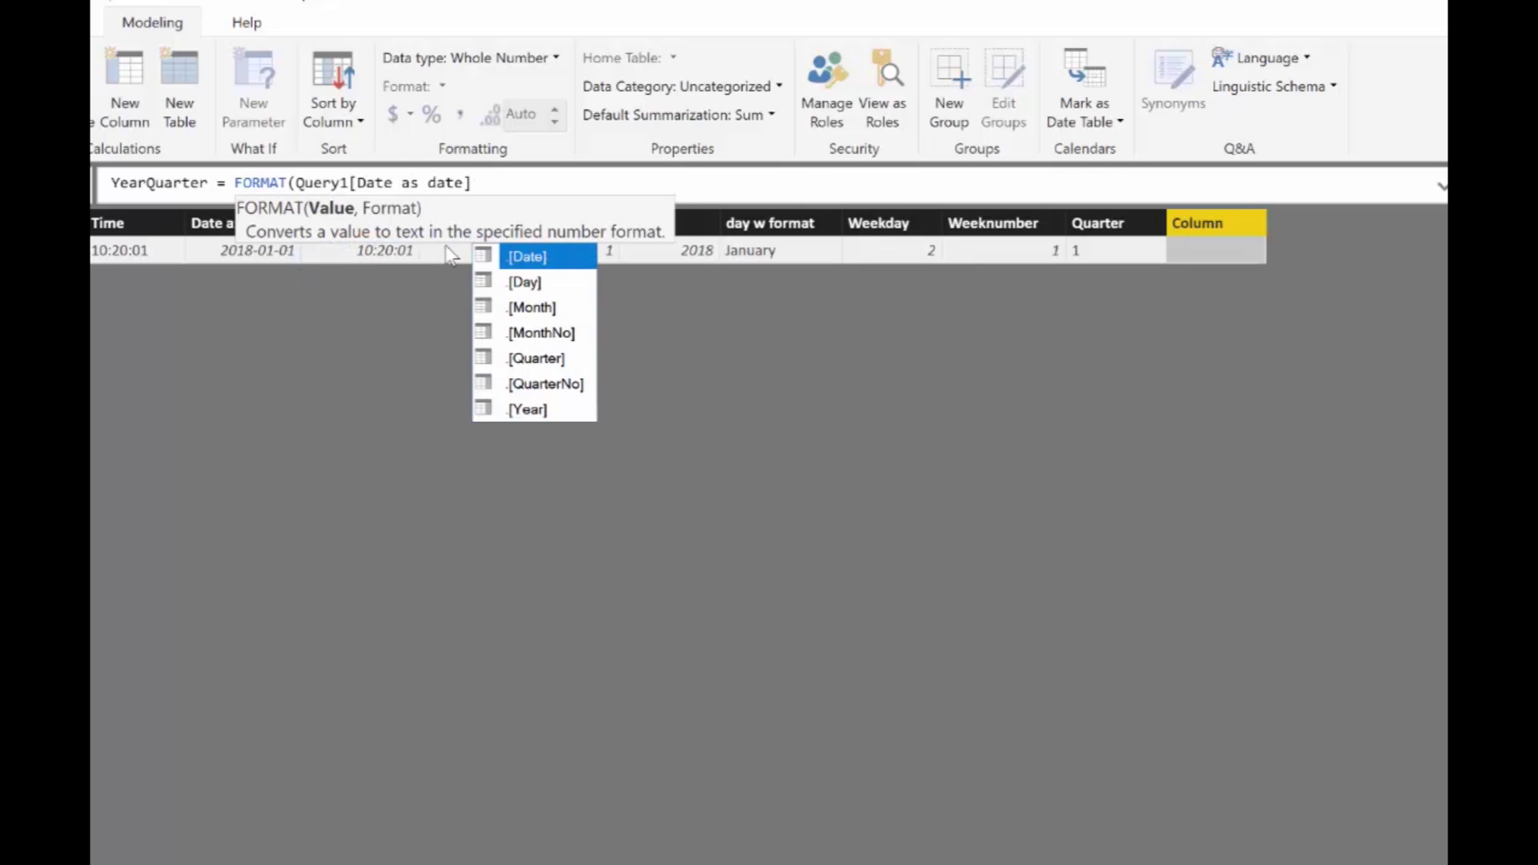
type(",")
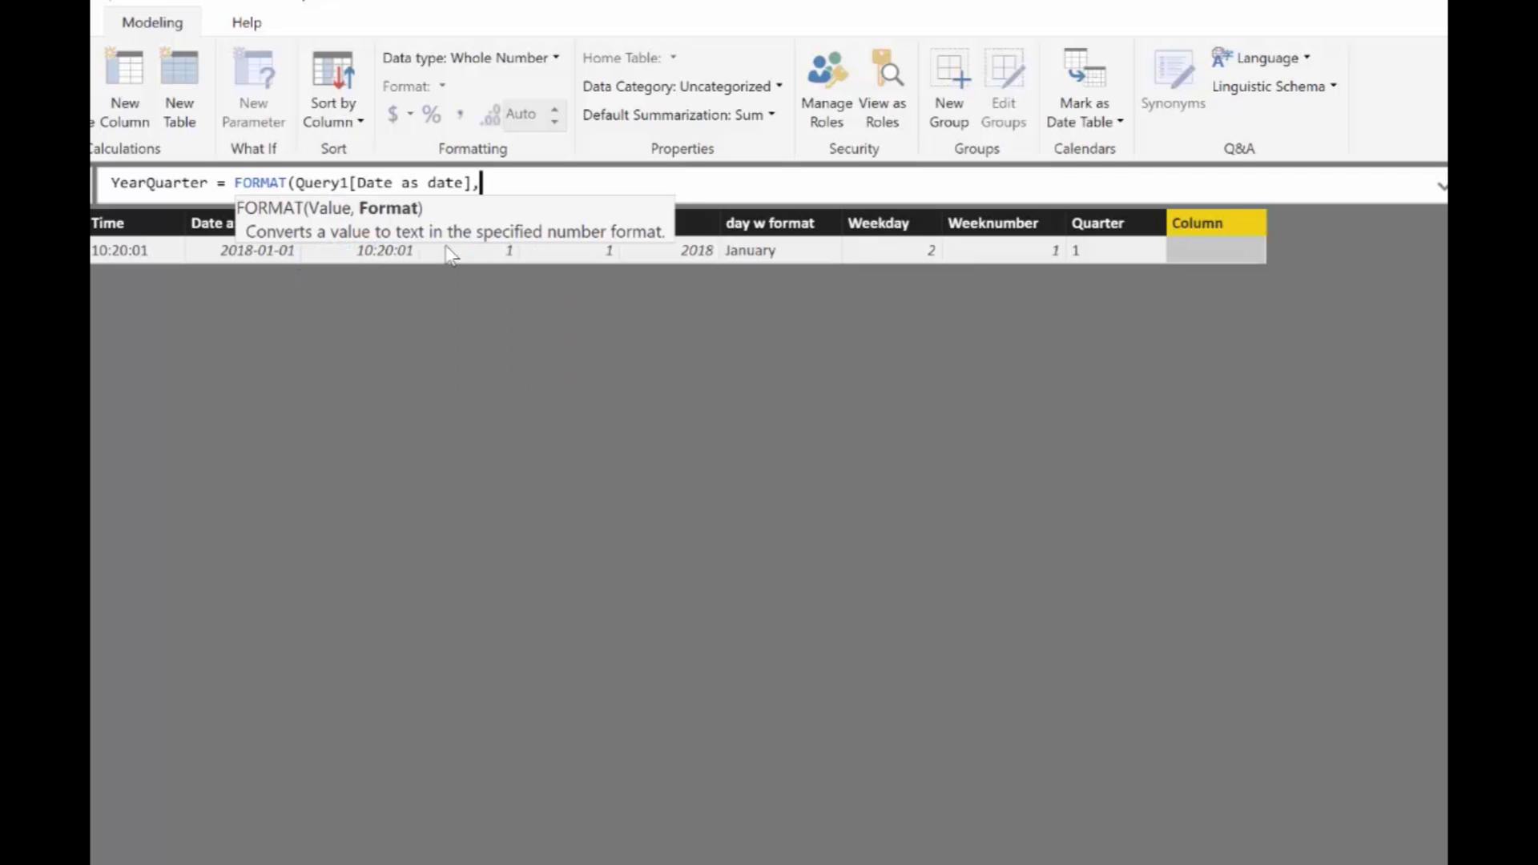
type(" \"YYYY\"")
key("Escape")
type(")&")
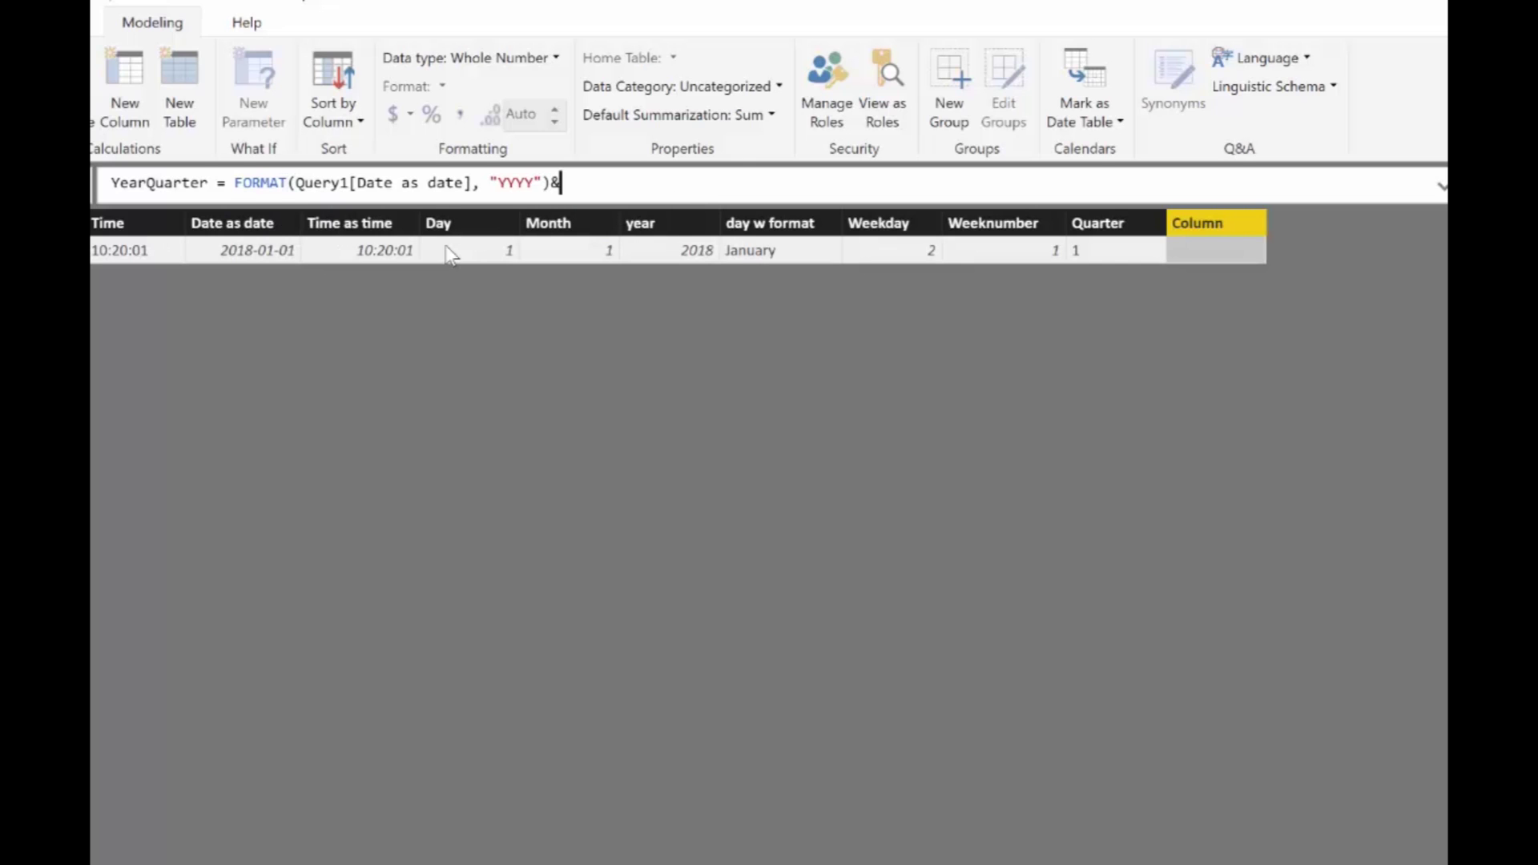
type("\"-Q")
type("\"&")
type("FORMAT(Query1[D")
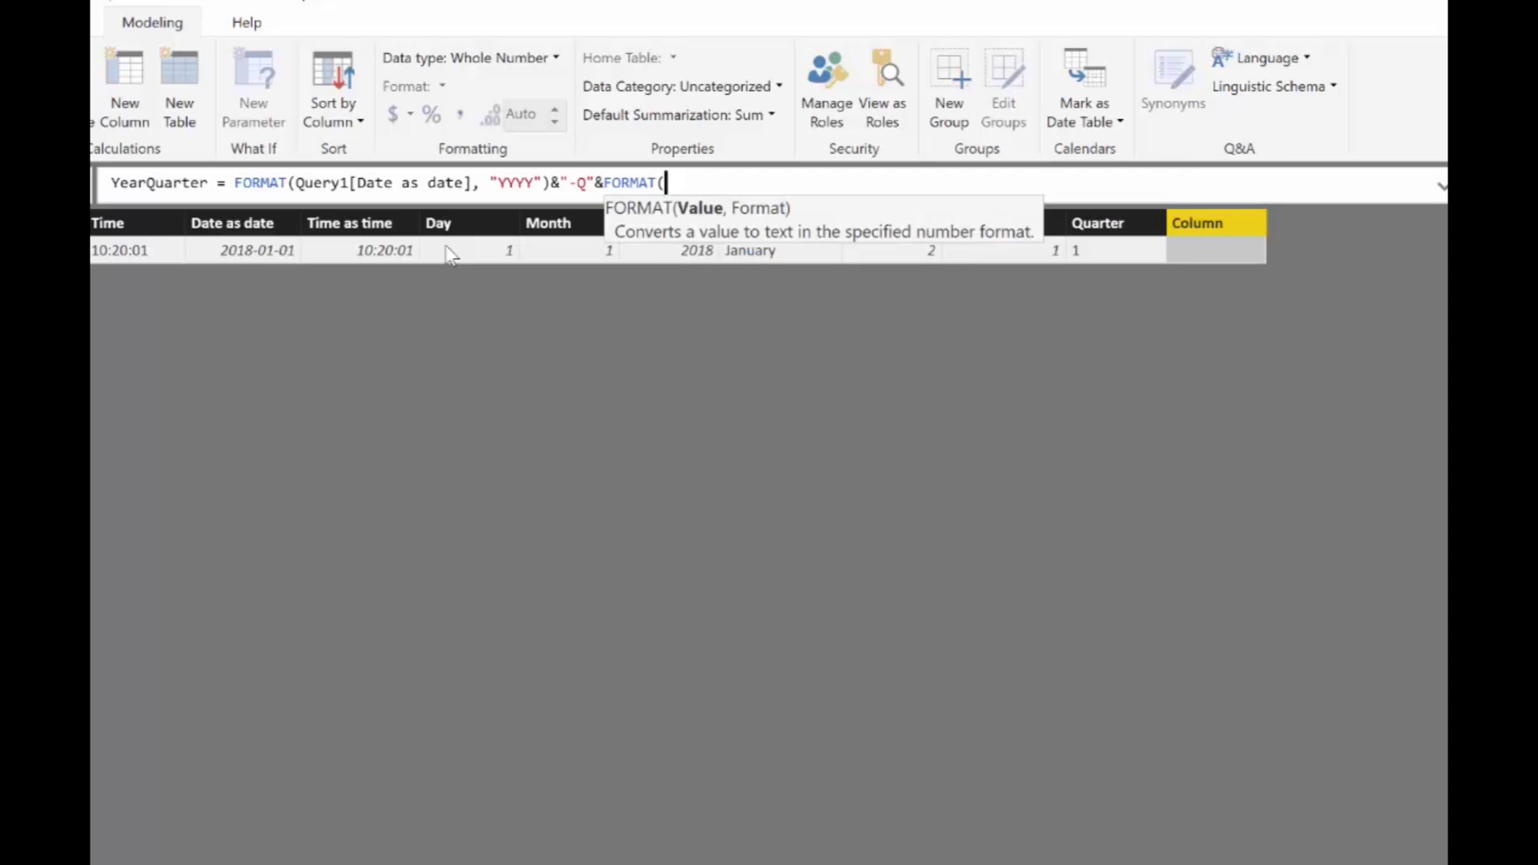
type("ate as")
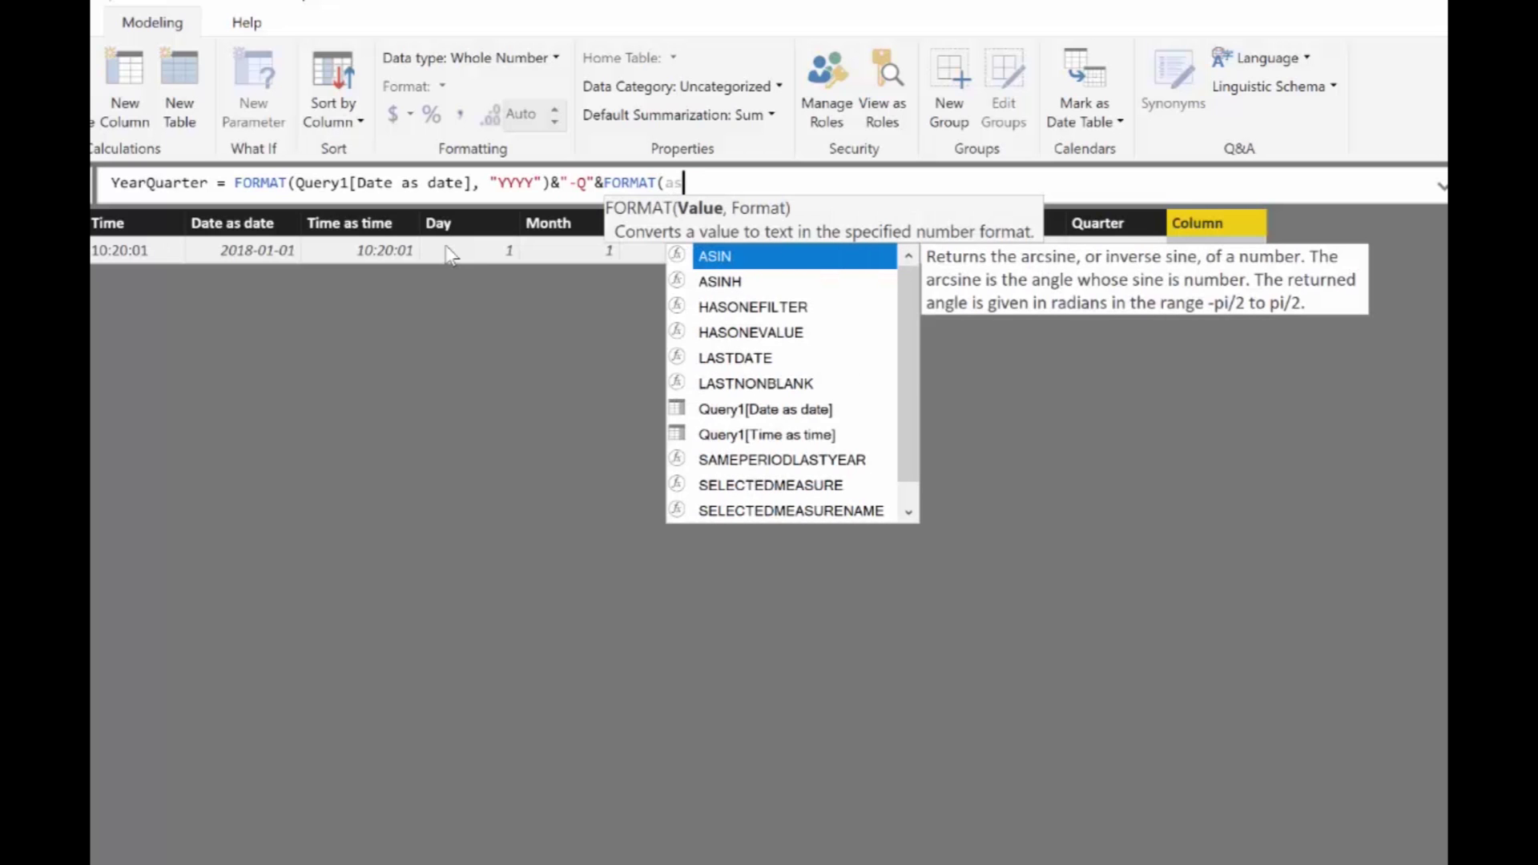
type(" date")
key("Tab")
type(",\"Q")
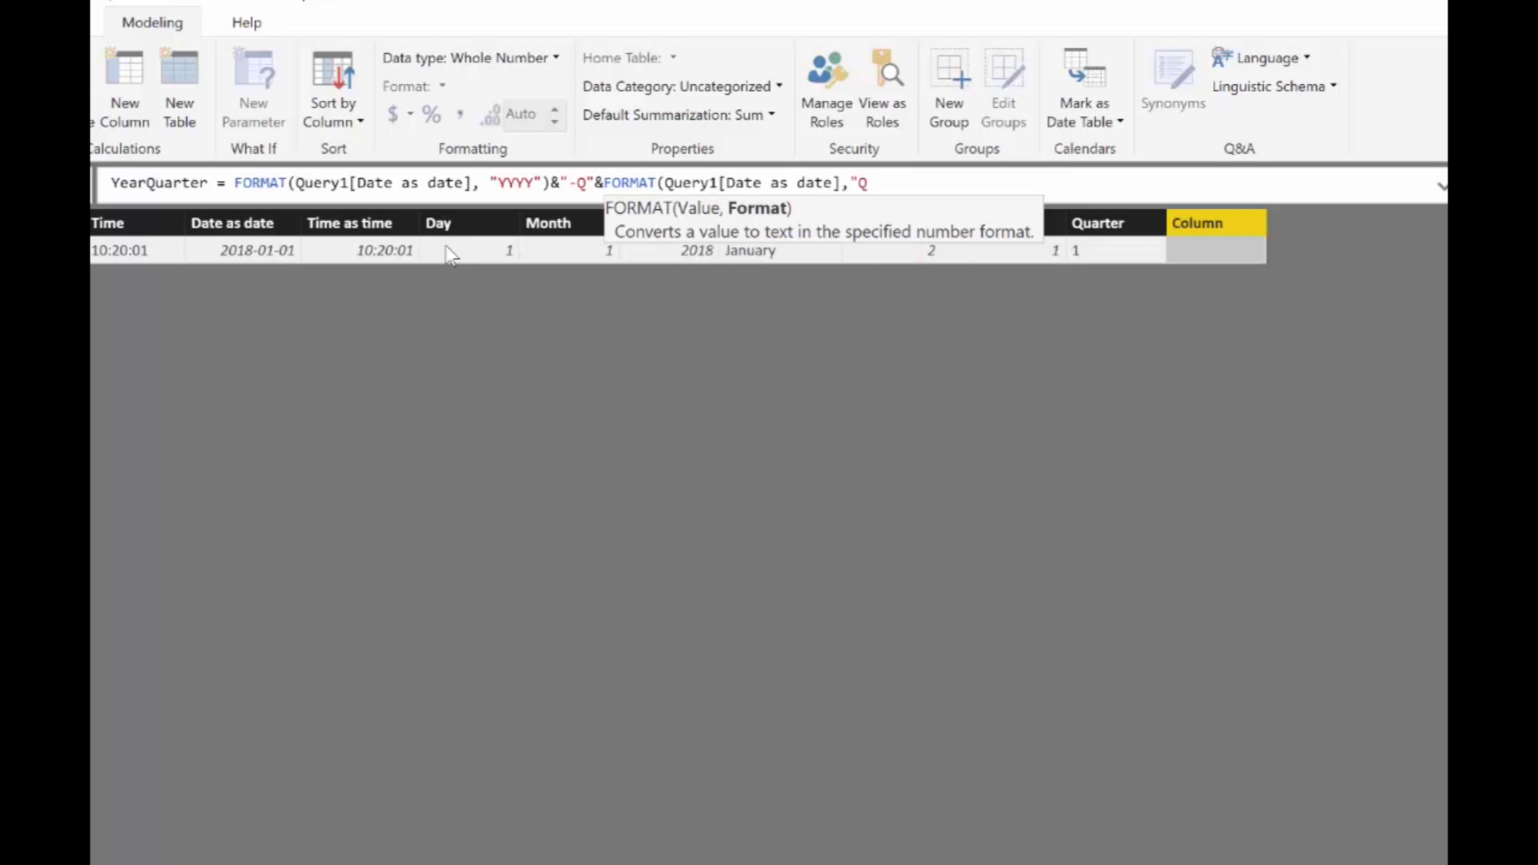
type("\")")
key("Return")
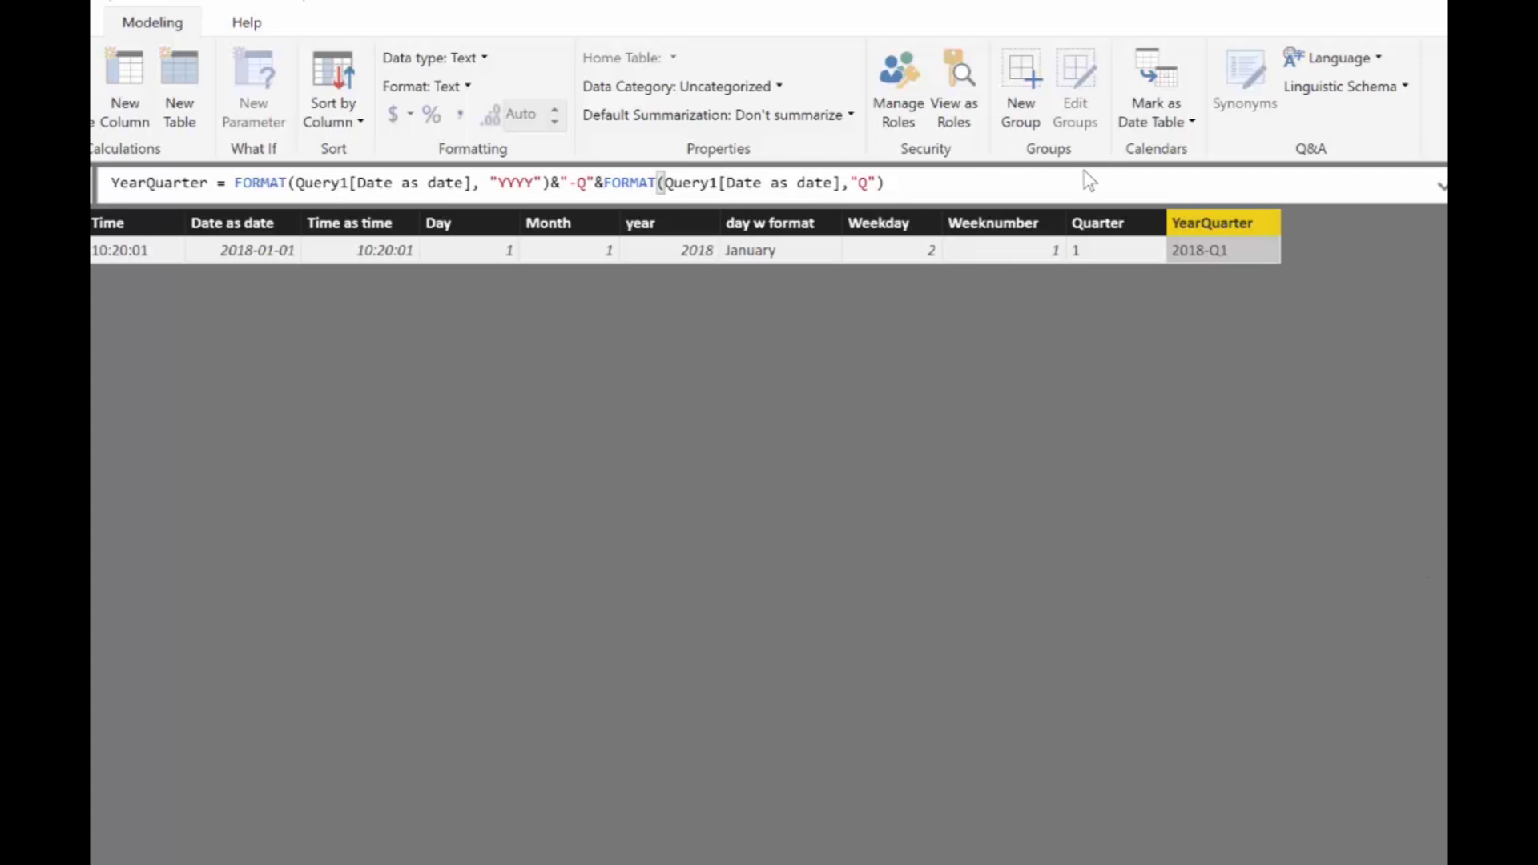
left_click(137, 90)
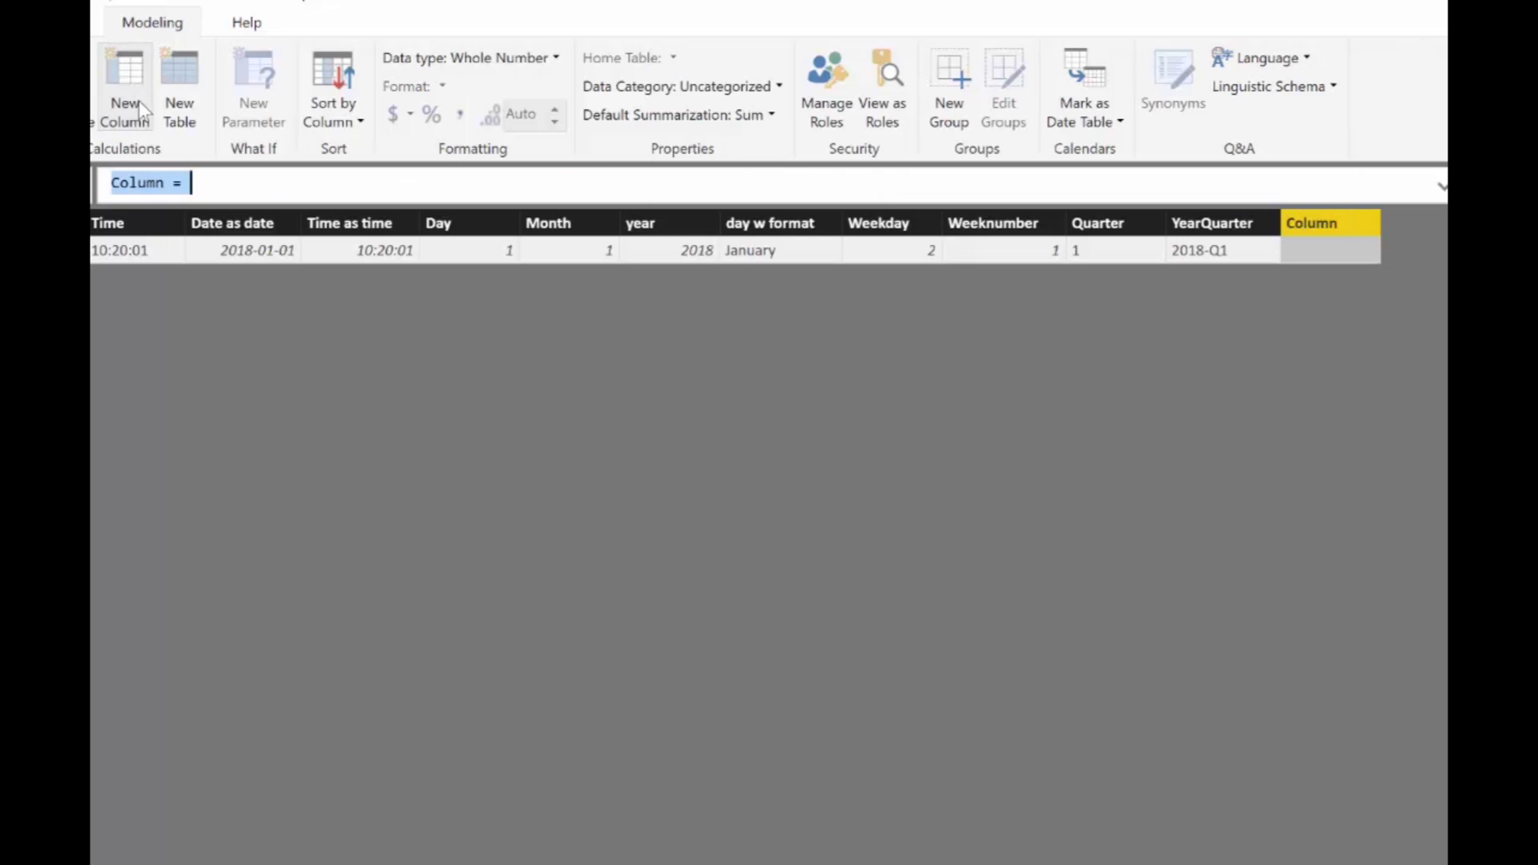
Replace the new column's formula with YearMonth = FORMAT(Query1[Date as date], "yyyy/mm").
left_click(148, 183)
key("ctrl+a")
type("YearMonth = FORMAT(")
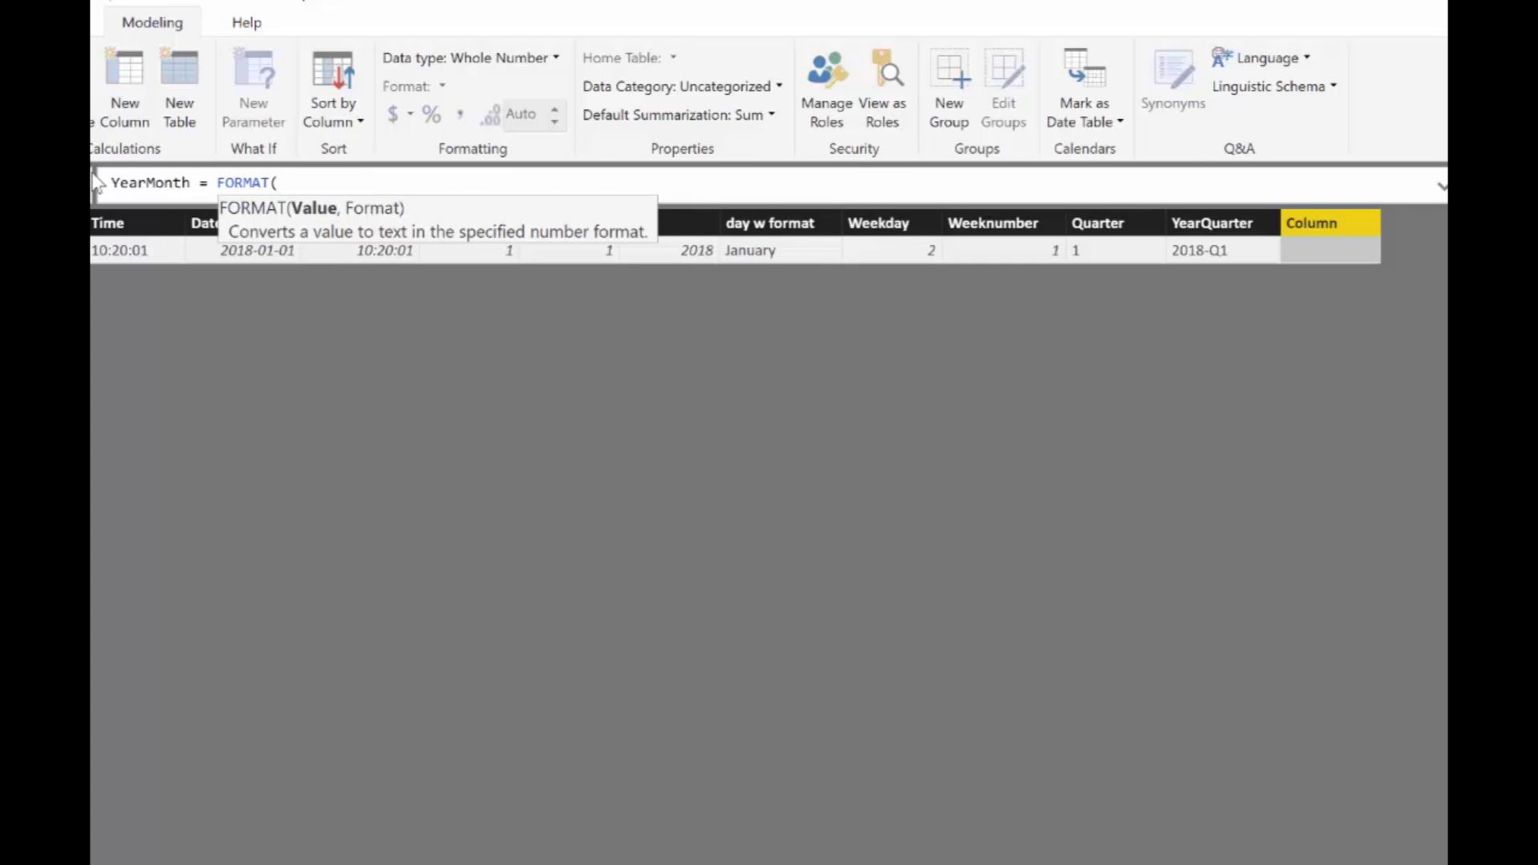
type("Query1[Date as da")
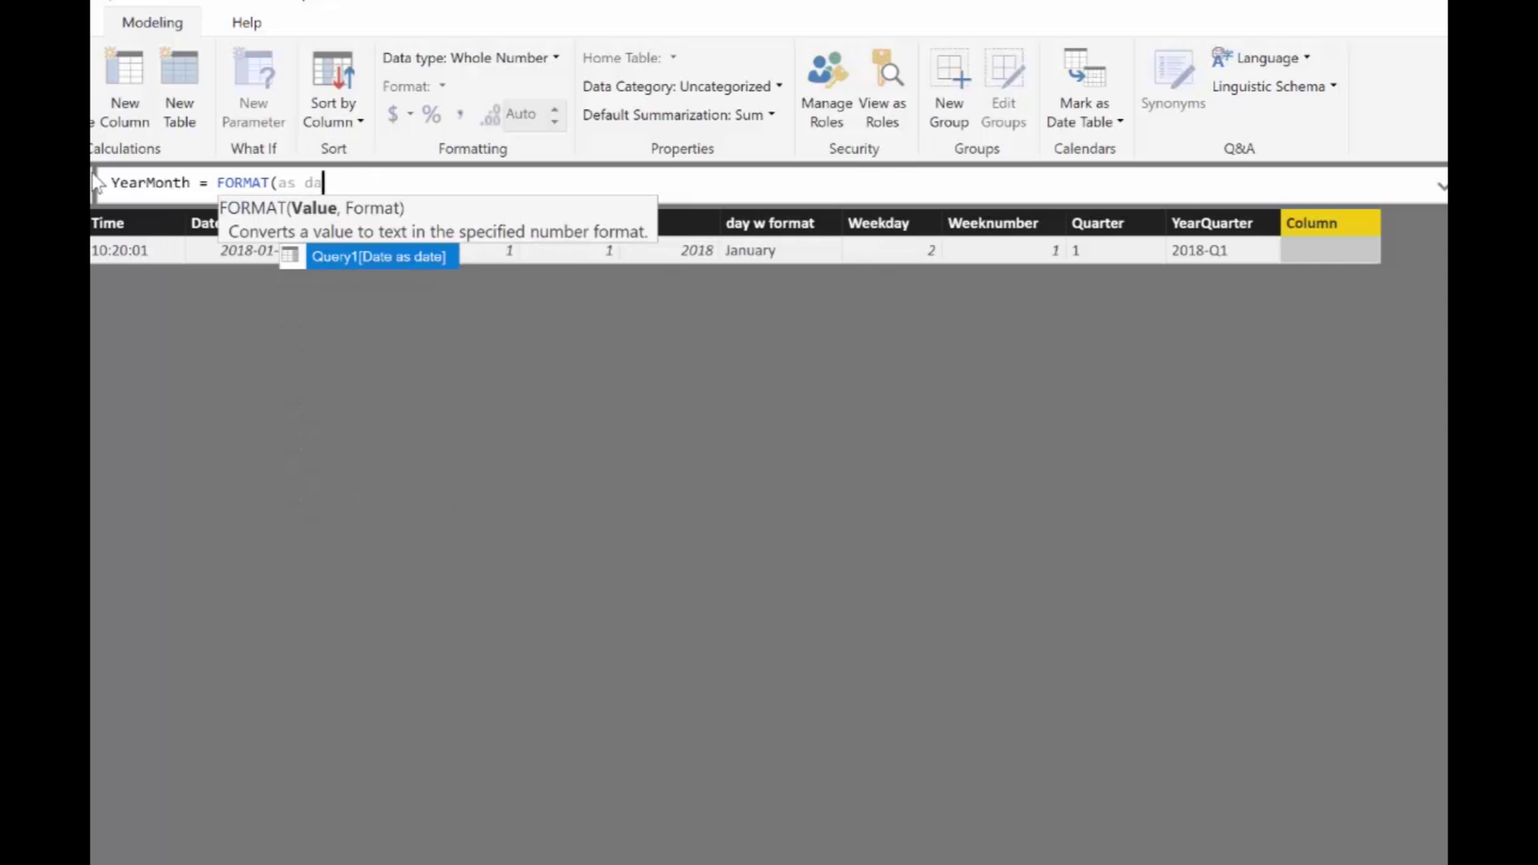
key("Tab")
type(", ")
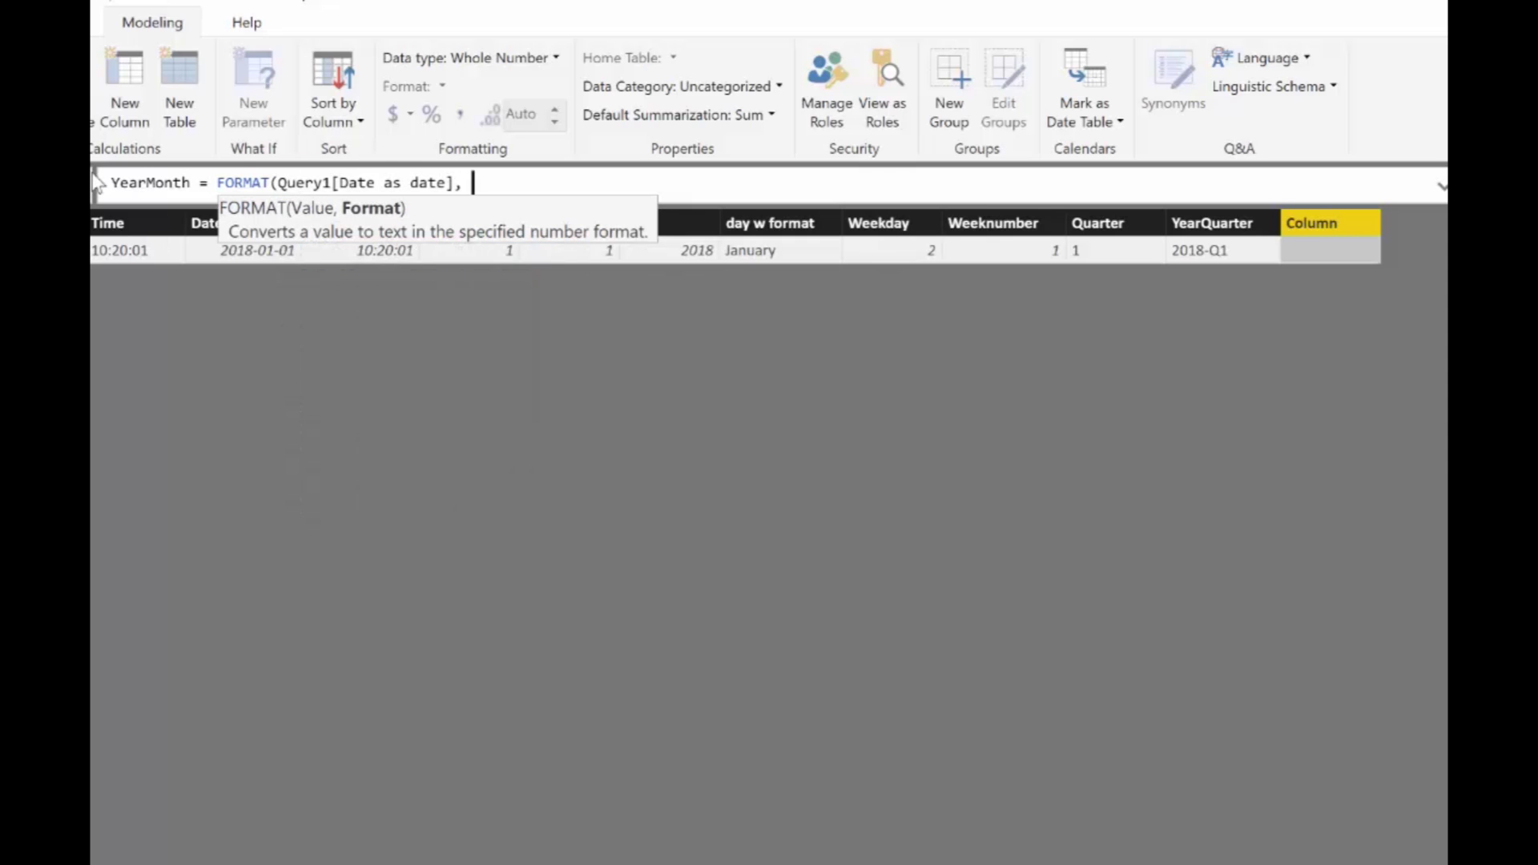
type("\"yyyy/mm\")")
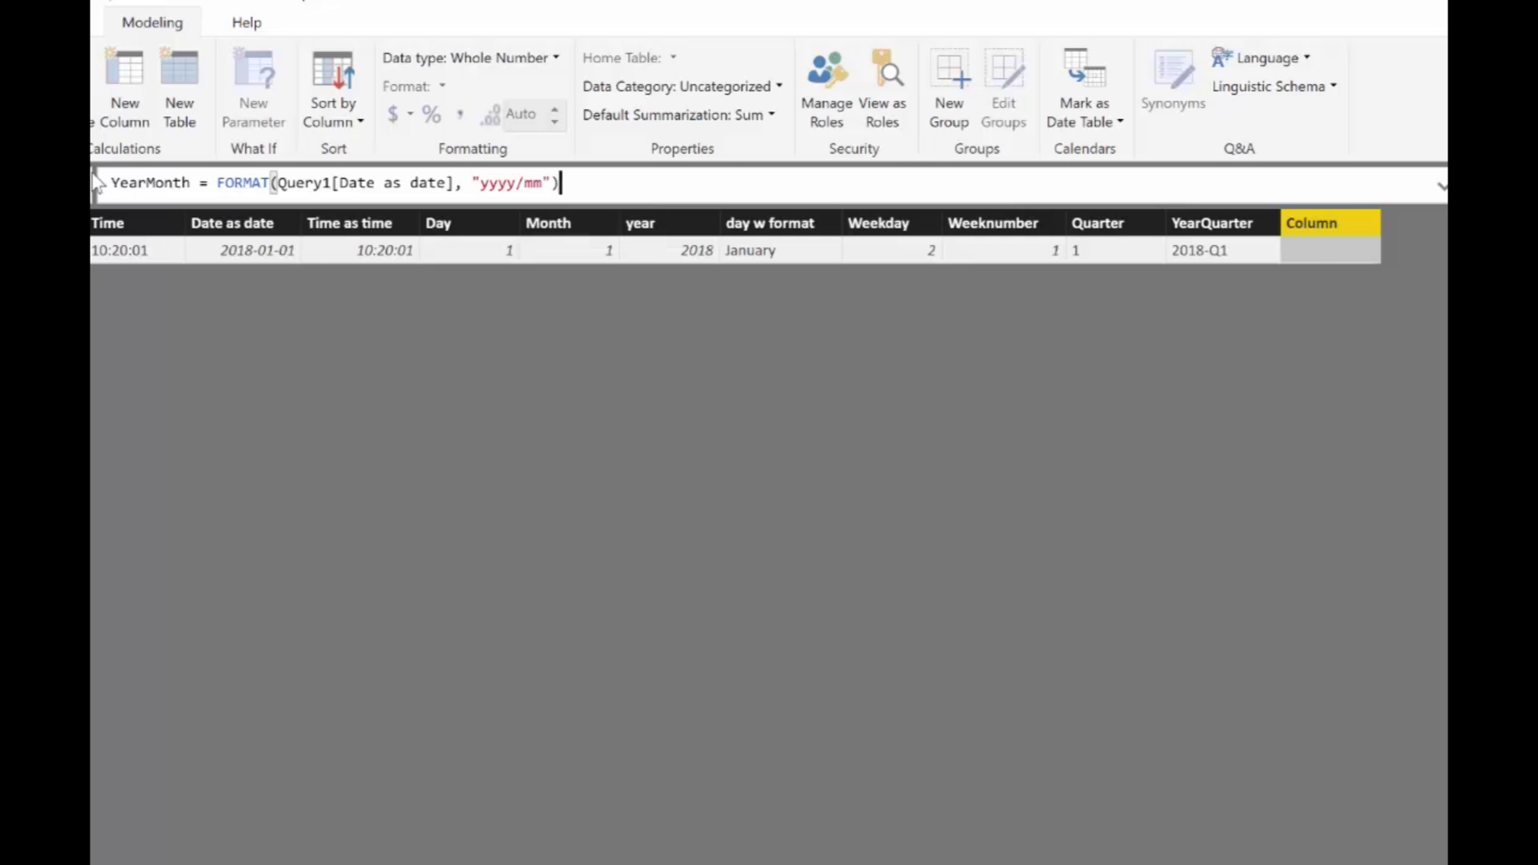
key("Return")
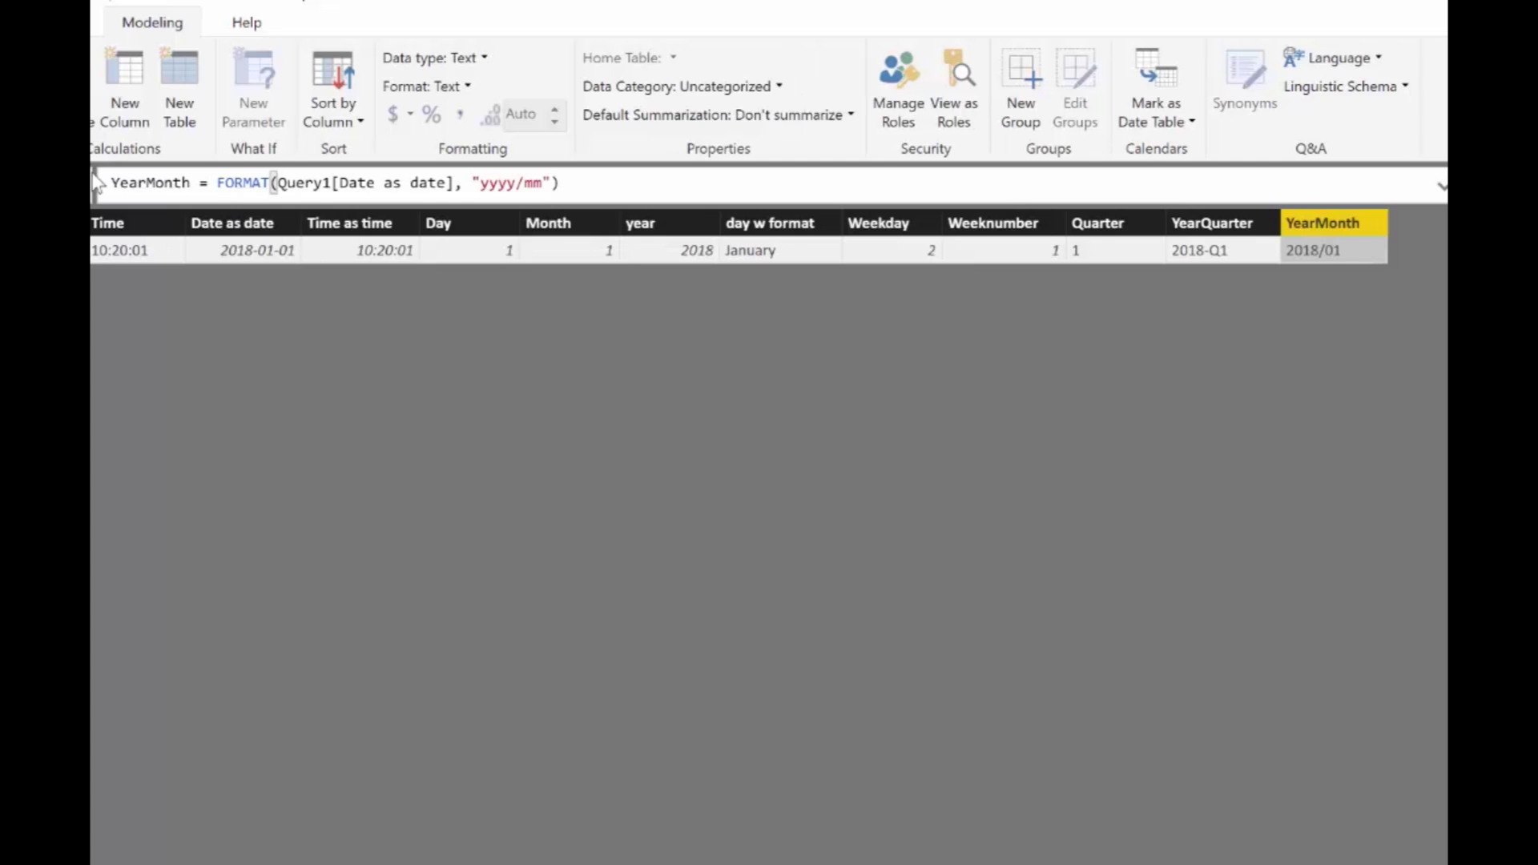